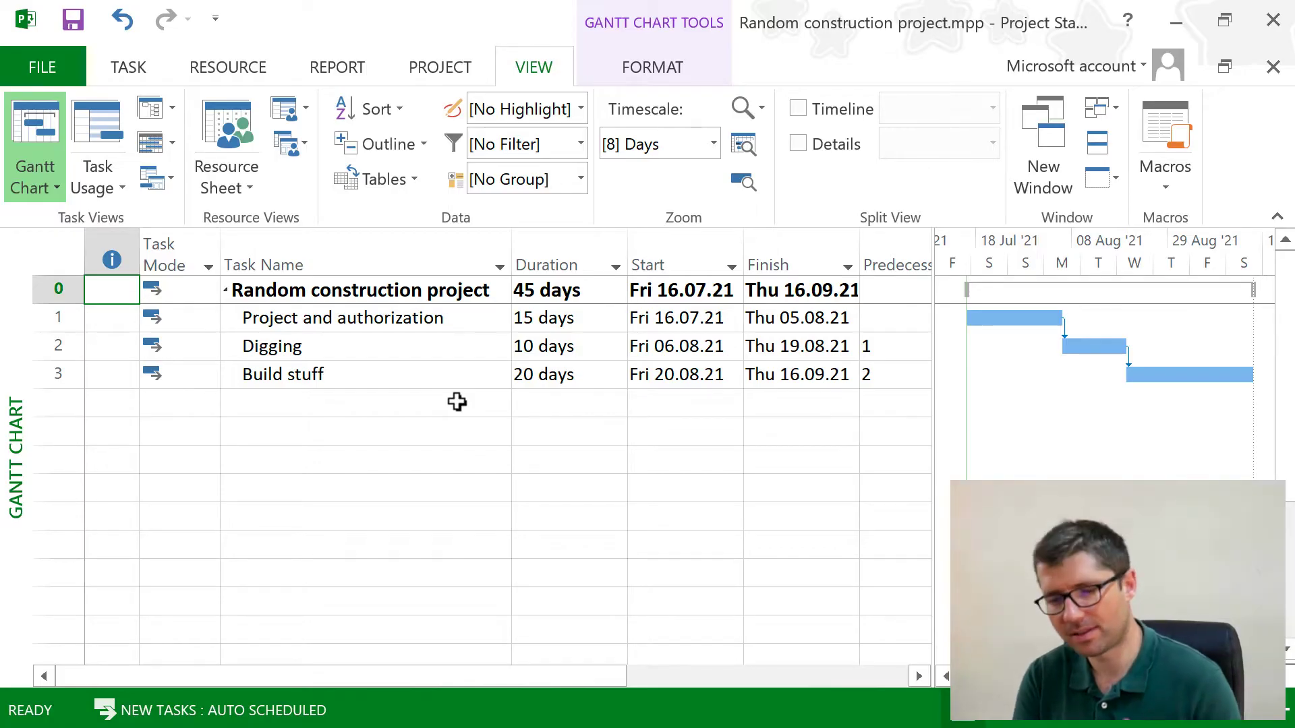
- Review the Project and authorization, Digging, and Build stuff tasks in the Gantt Chart
click(271, 329)
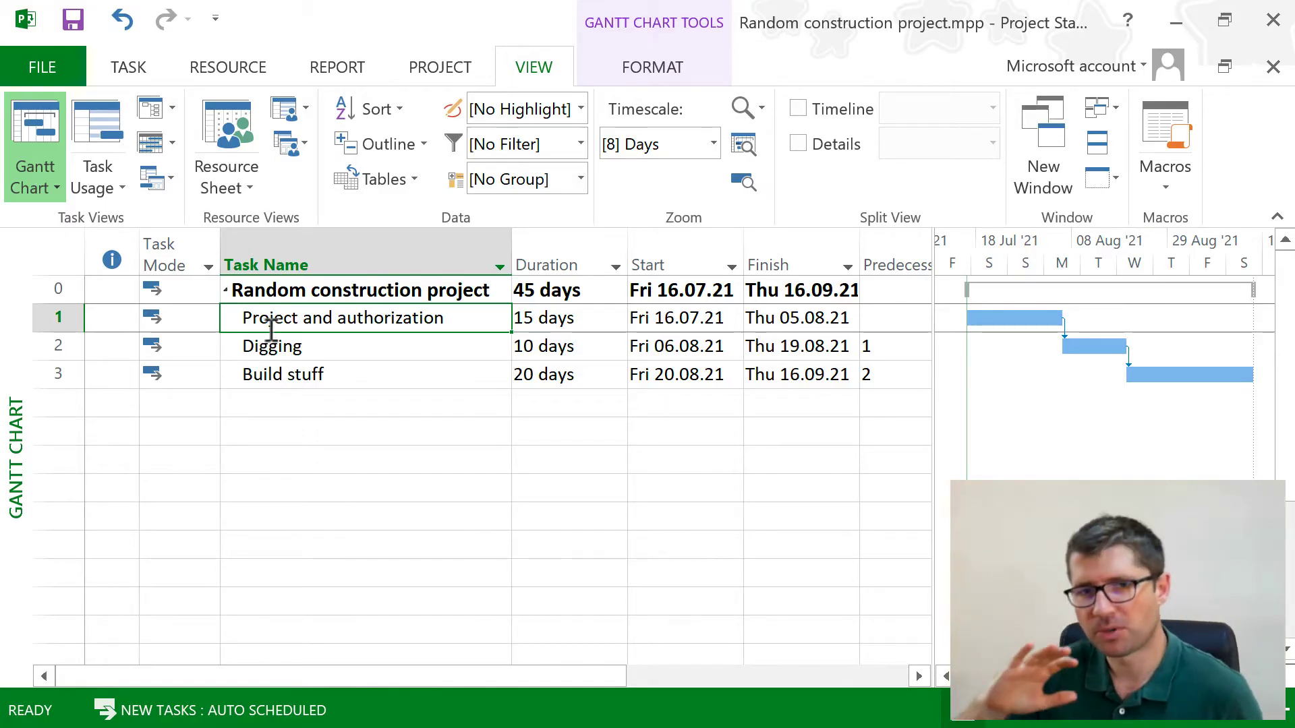
click(310, 342)
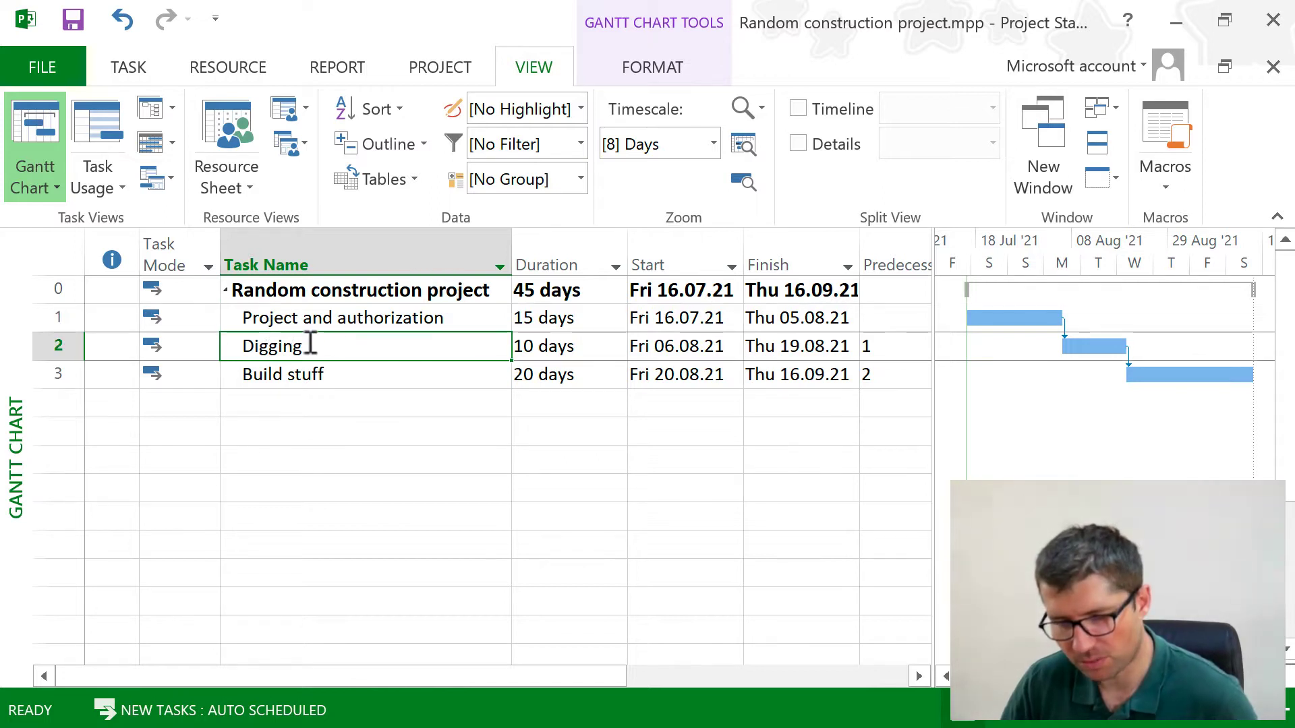
click(312, 377)
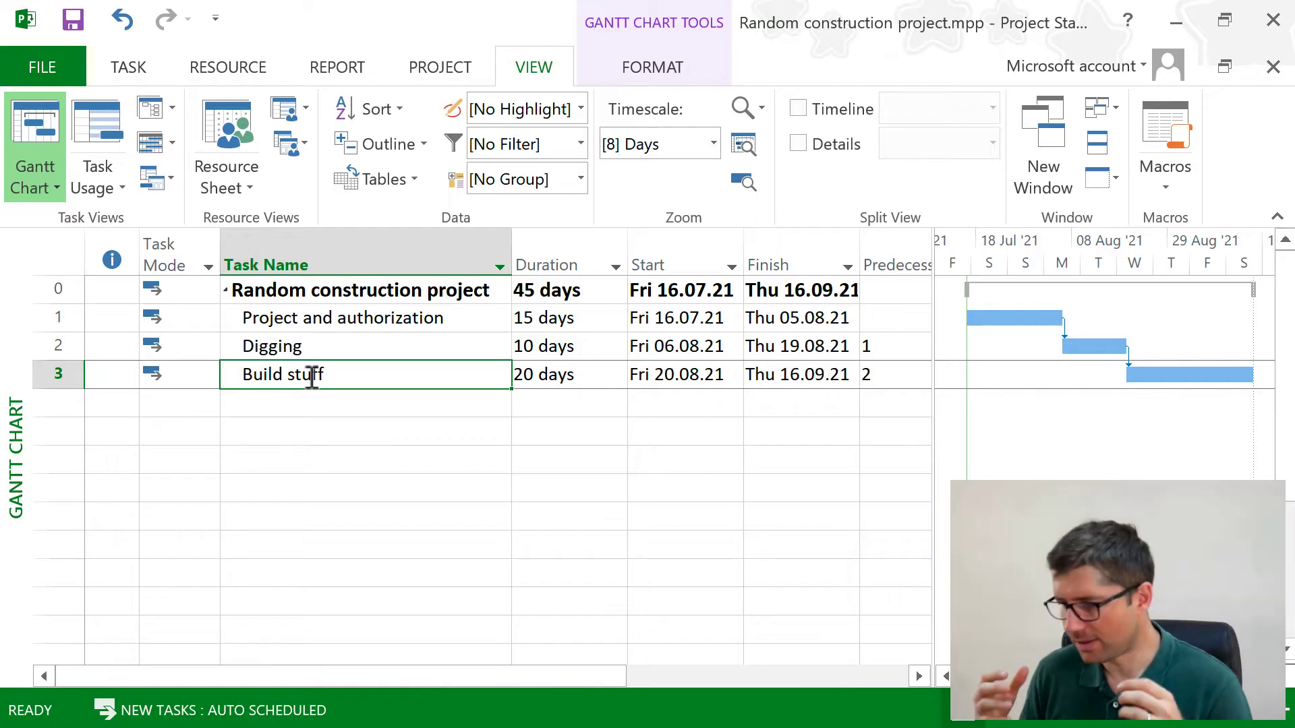
click(327, 330)
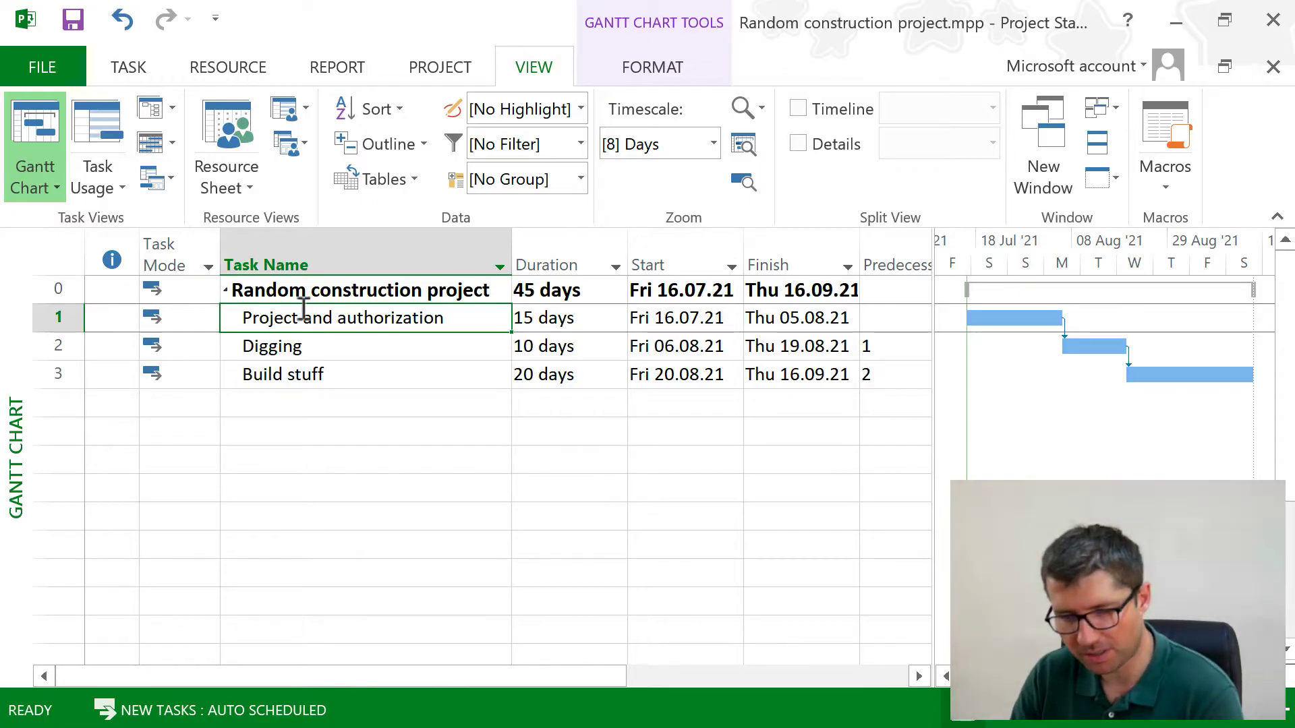
click(313, 349)
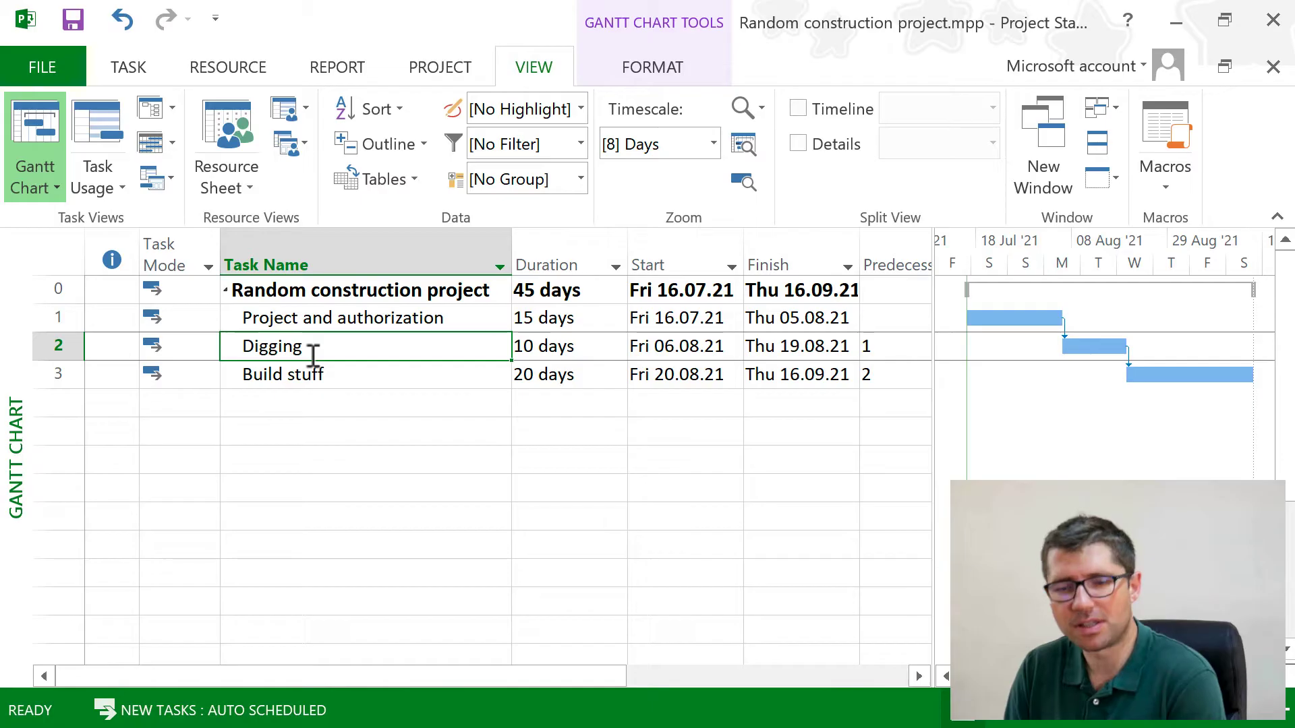
click(317, 376)
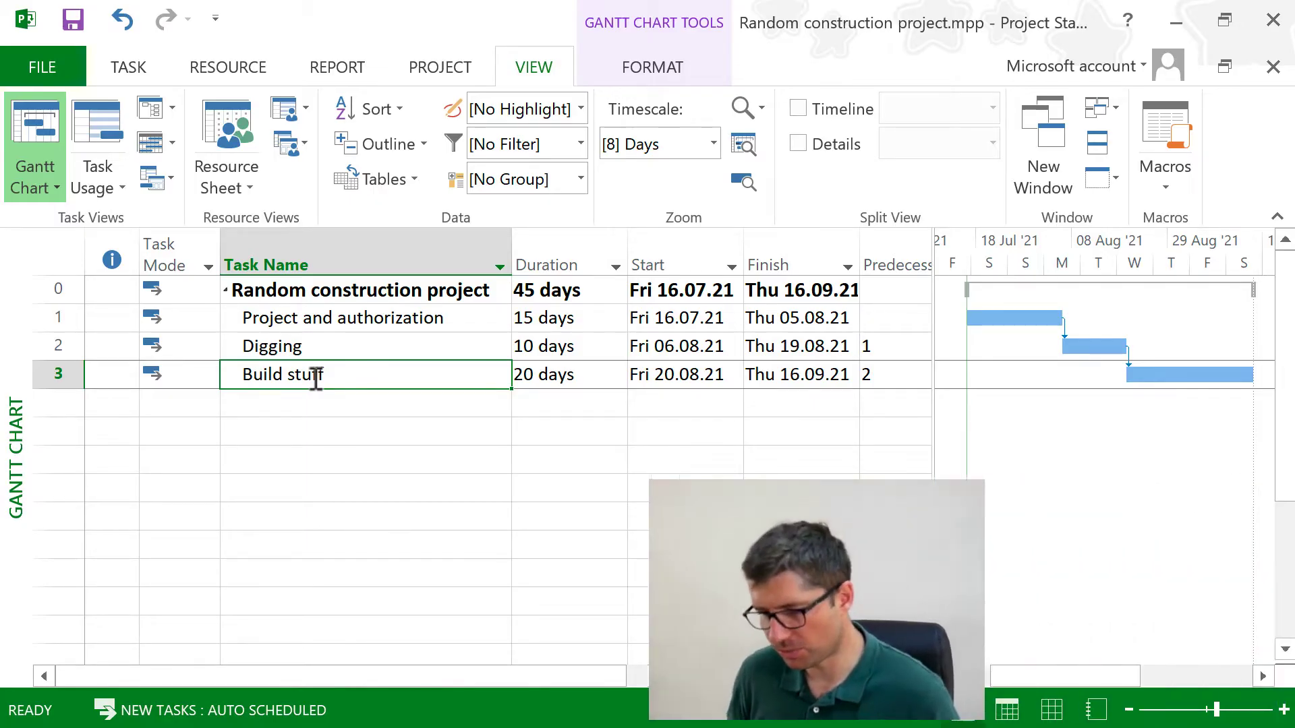
- Show the project's Resource Sheet and inspect the resource types available for a new resource
click(1054, 718)
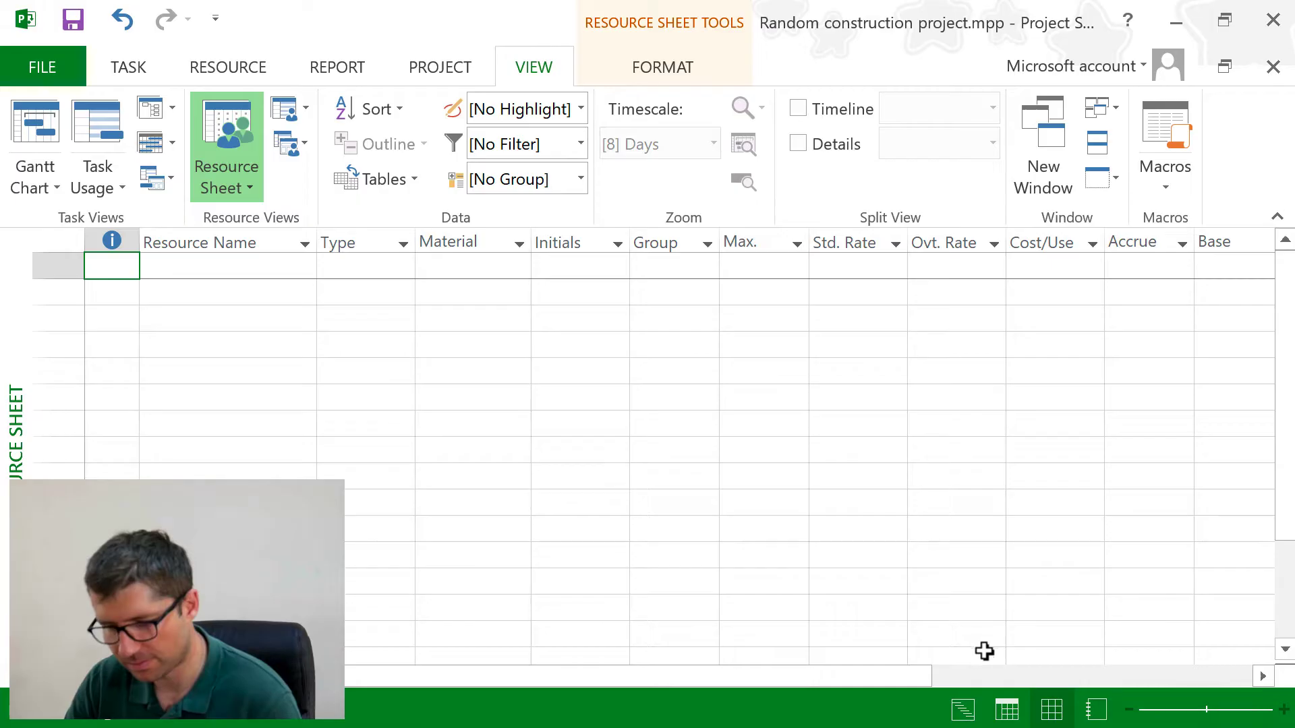
click(971, 710)
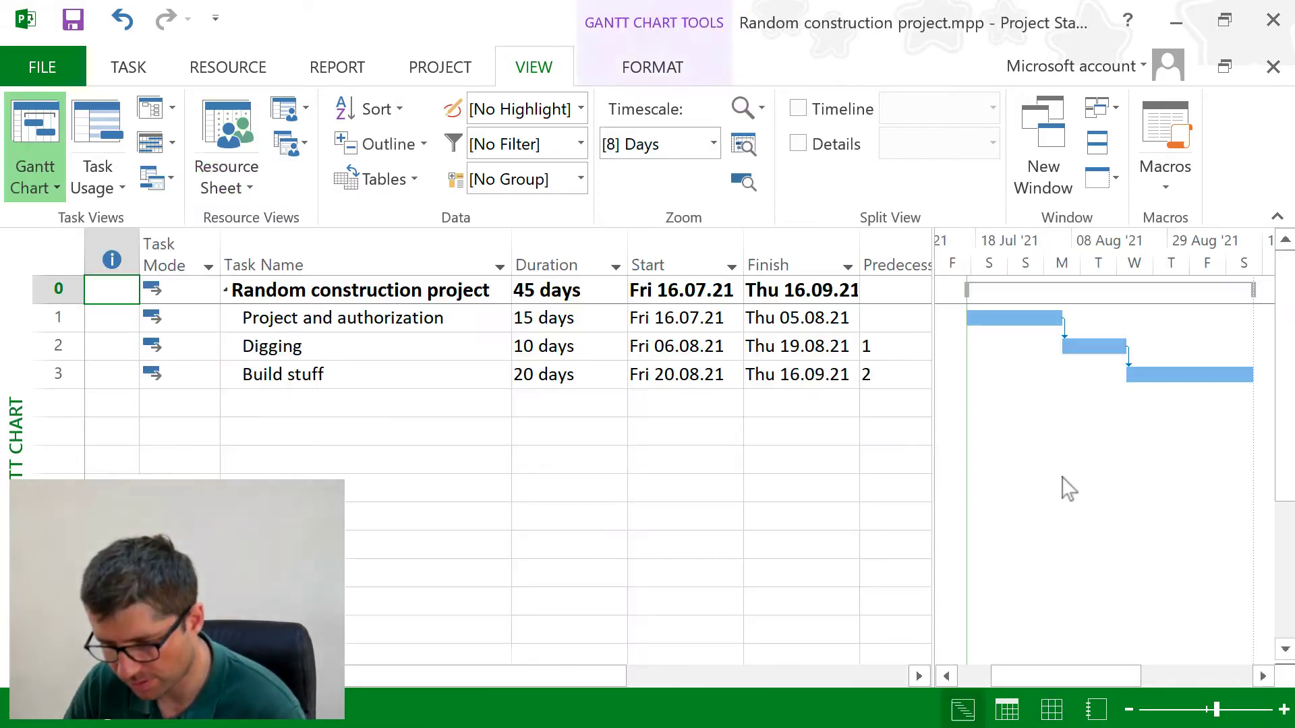
click(1063, 704)
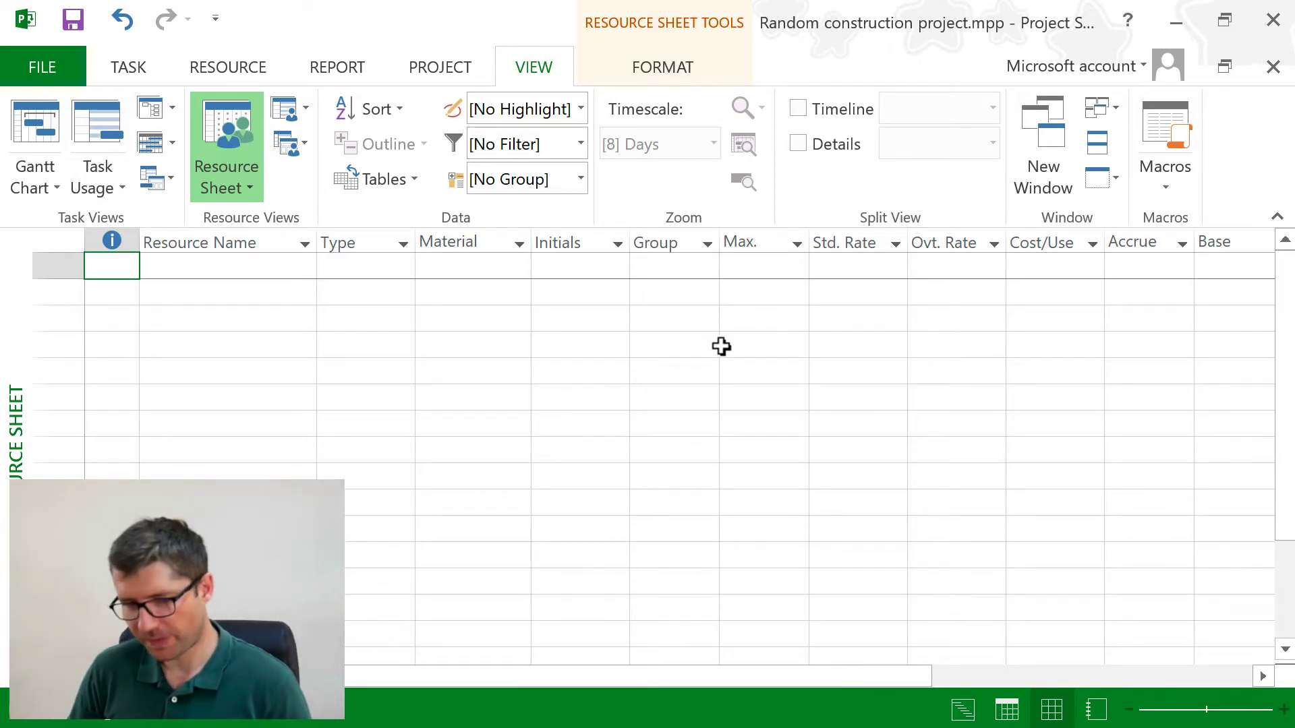
click(358, 268)
click(403, 268)
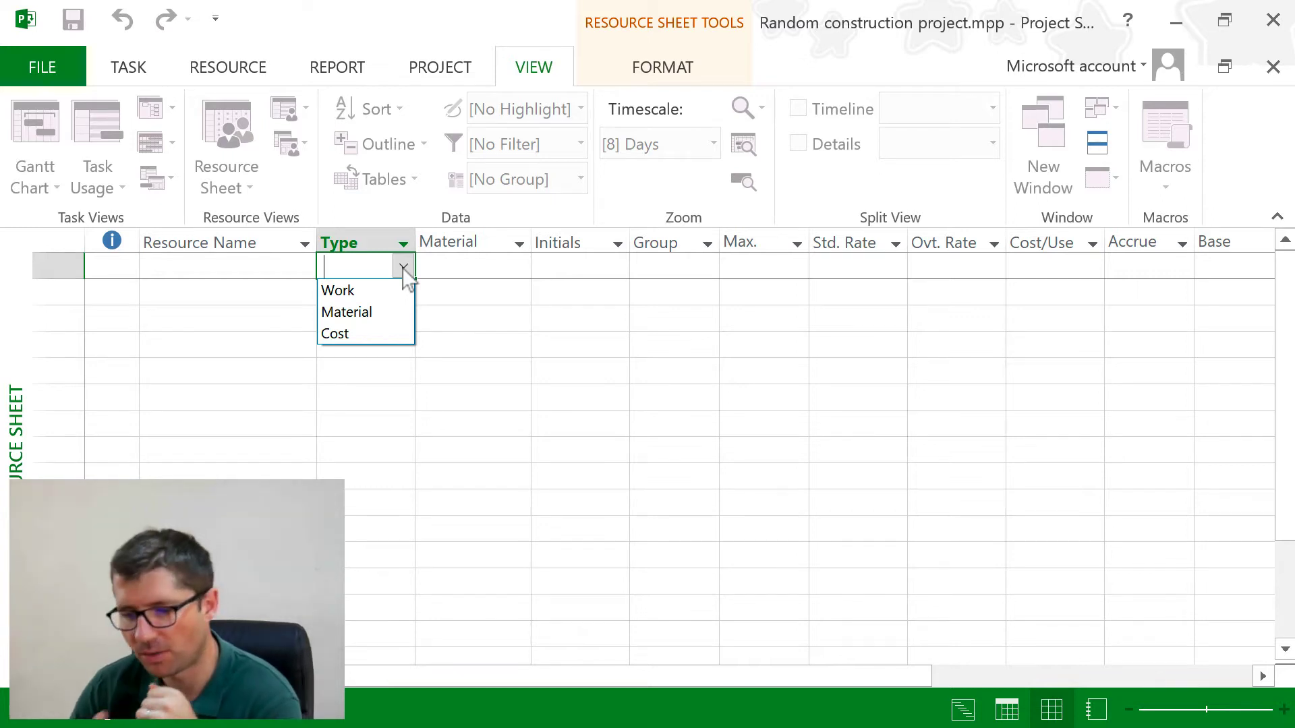
key(Escape)
- Return to the Gantt Chart and go through the three tasks to consider which resources each needs
click(958, 701)
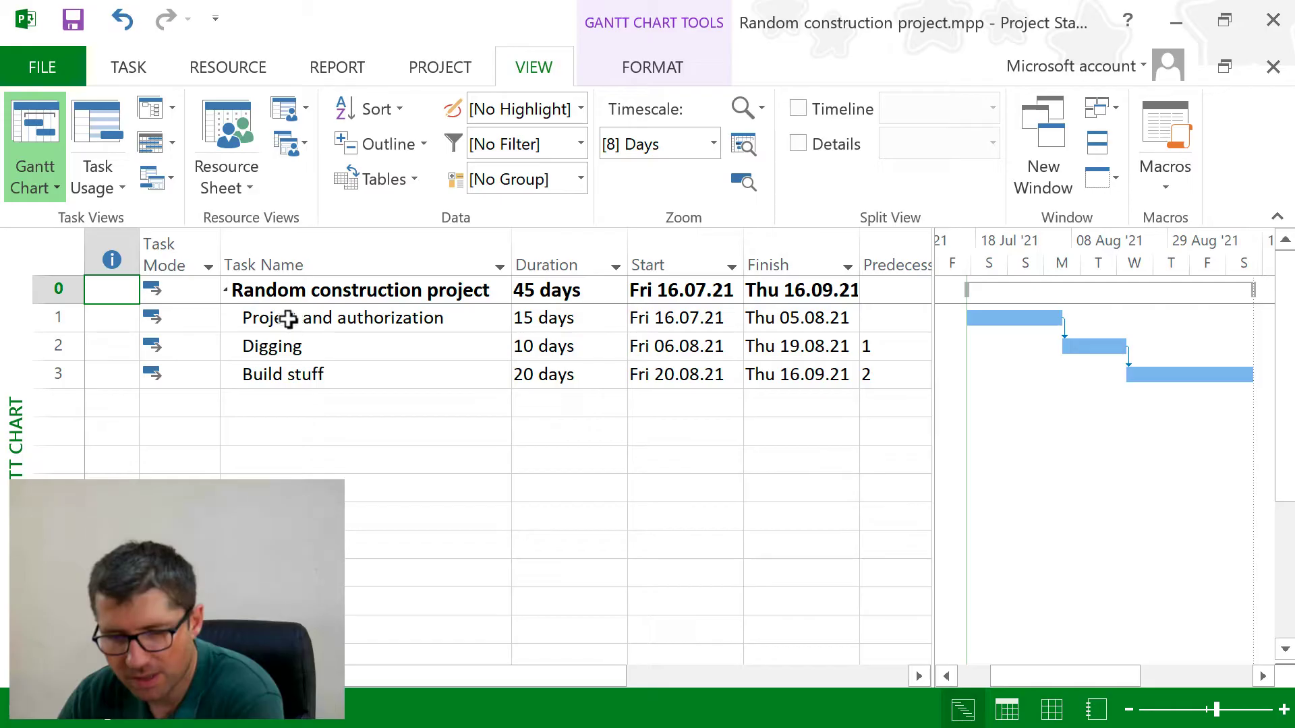
click(272, 318)
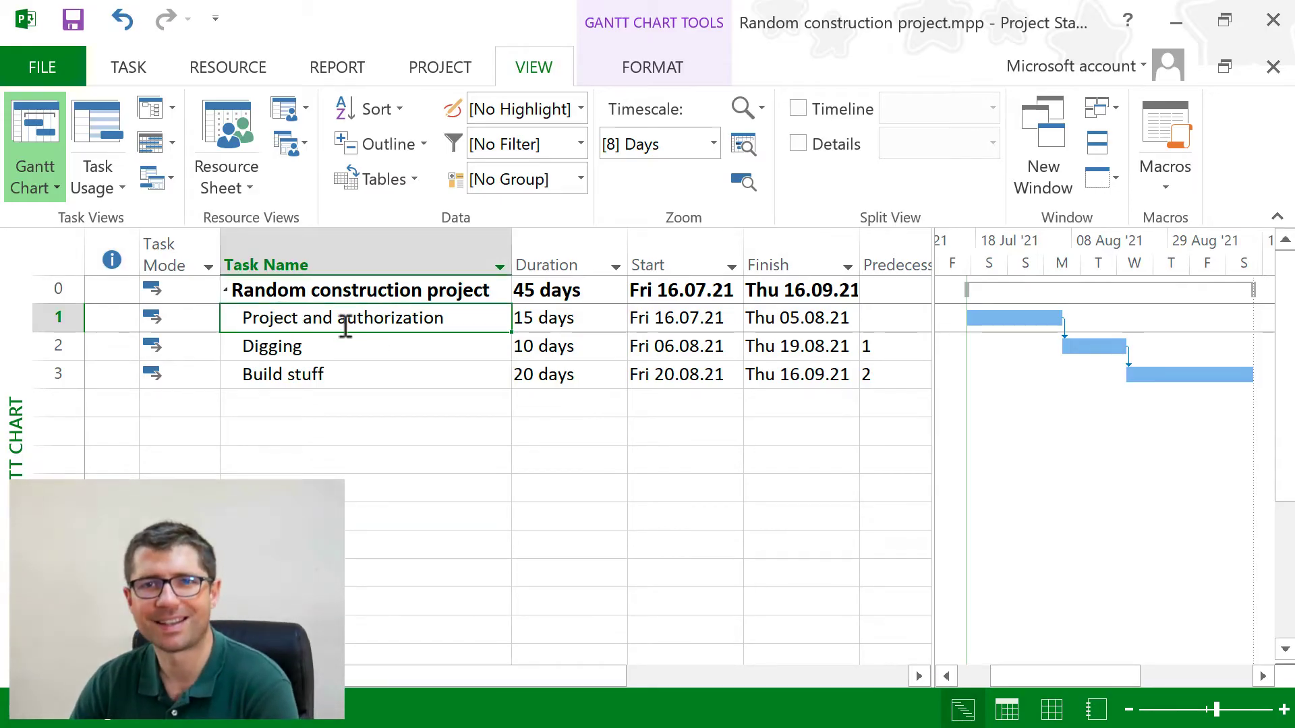
click(288, 342)
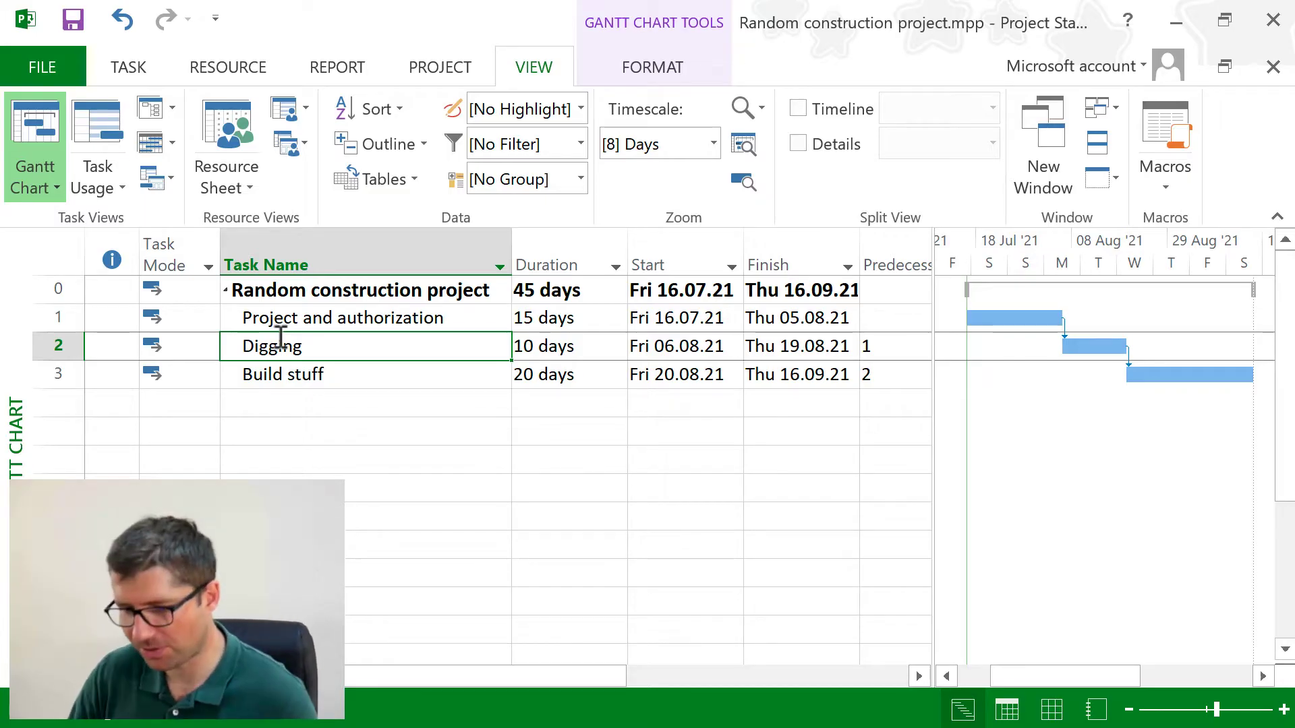
click(329, 372)
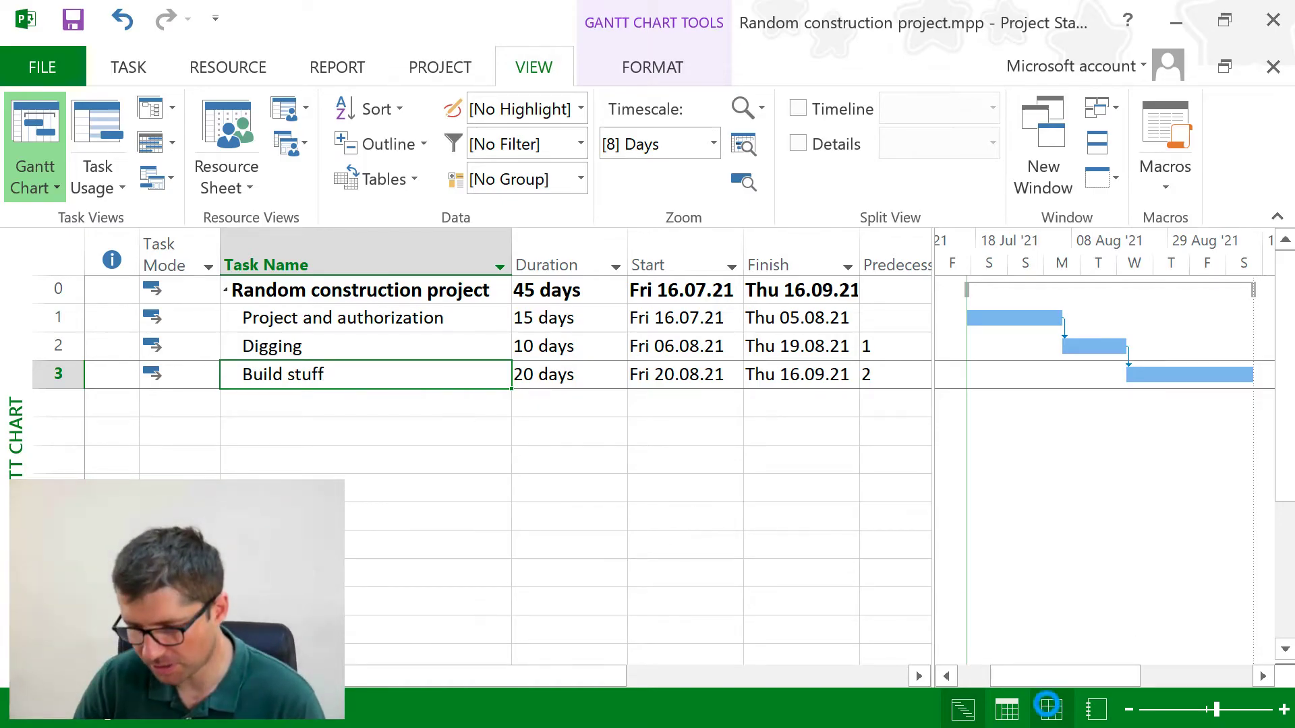
- Add a resource of type Work named Excavator in the first row of the Resource Sheet
click(1051, 708)
click(373, 267)
click(403, 267)
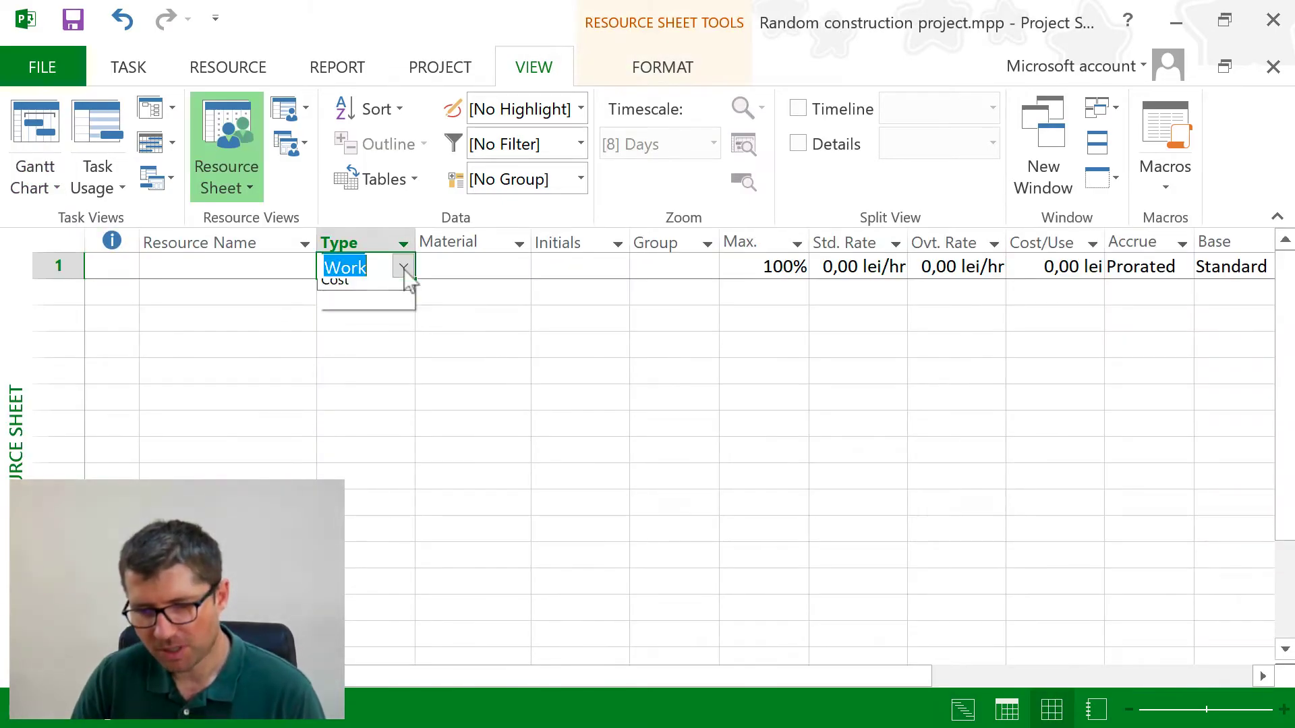
click(356, 291)
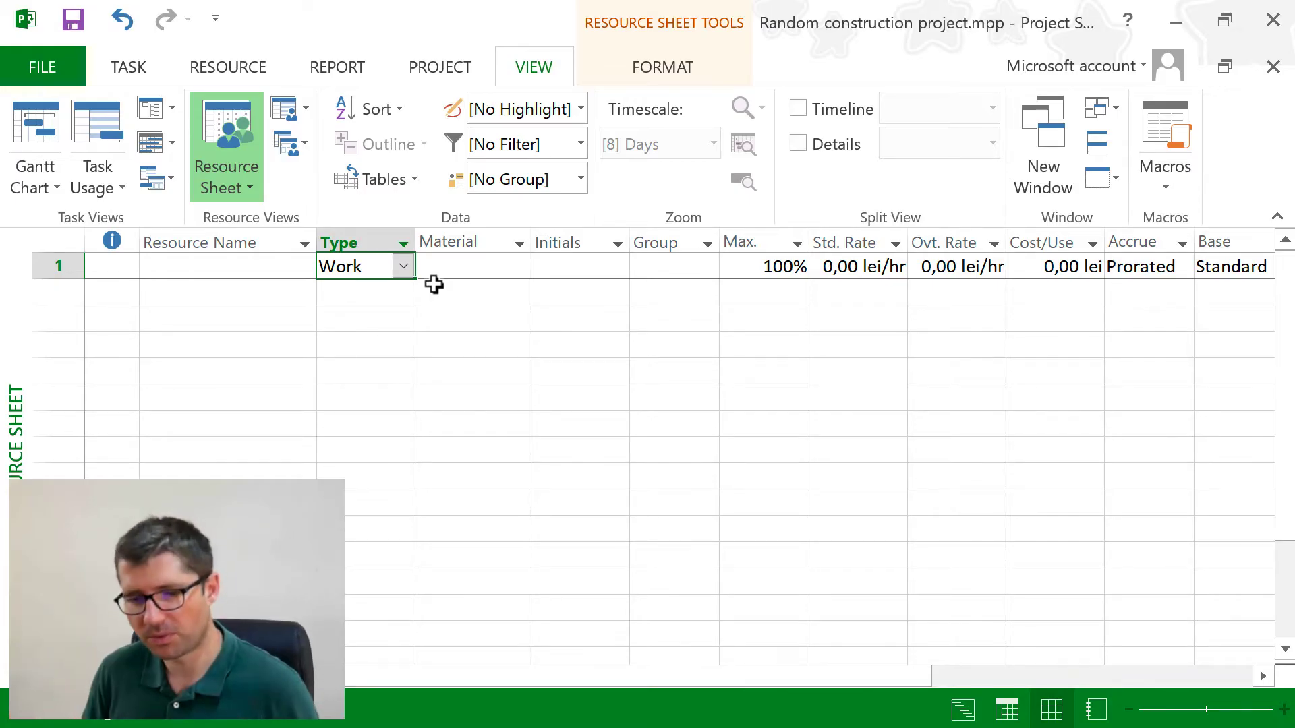
click(228, 272)
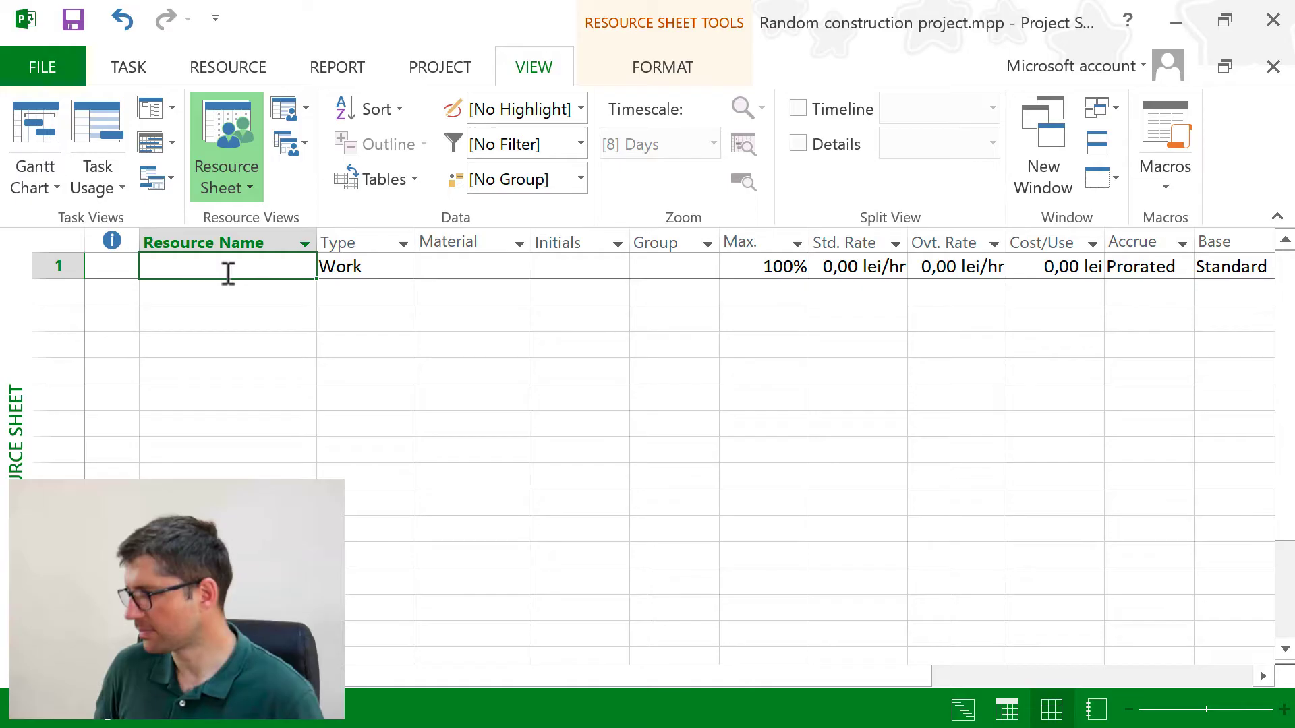
text(E)
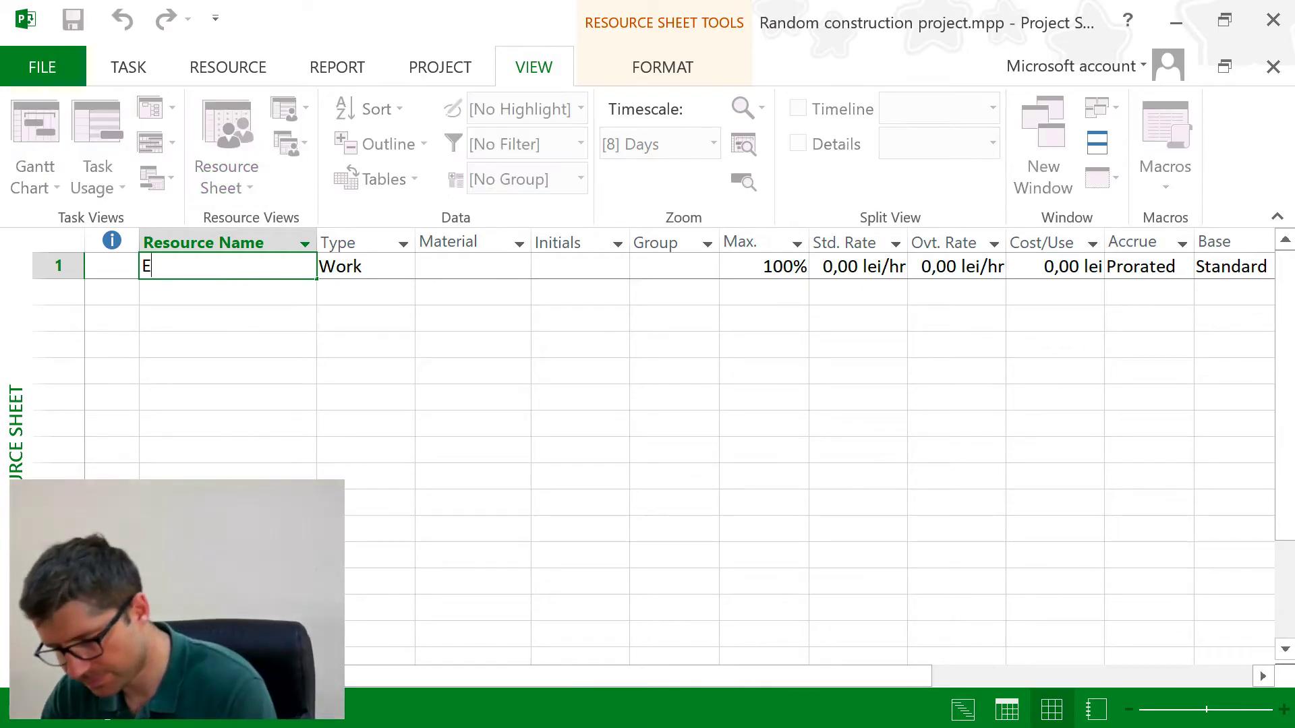
text(xcavator)
key(Tab)
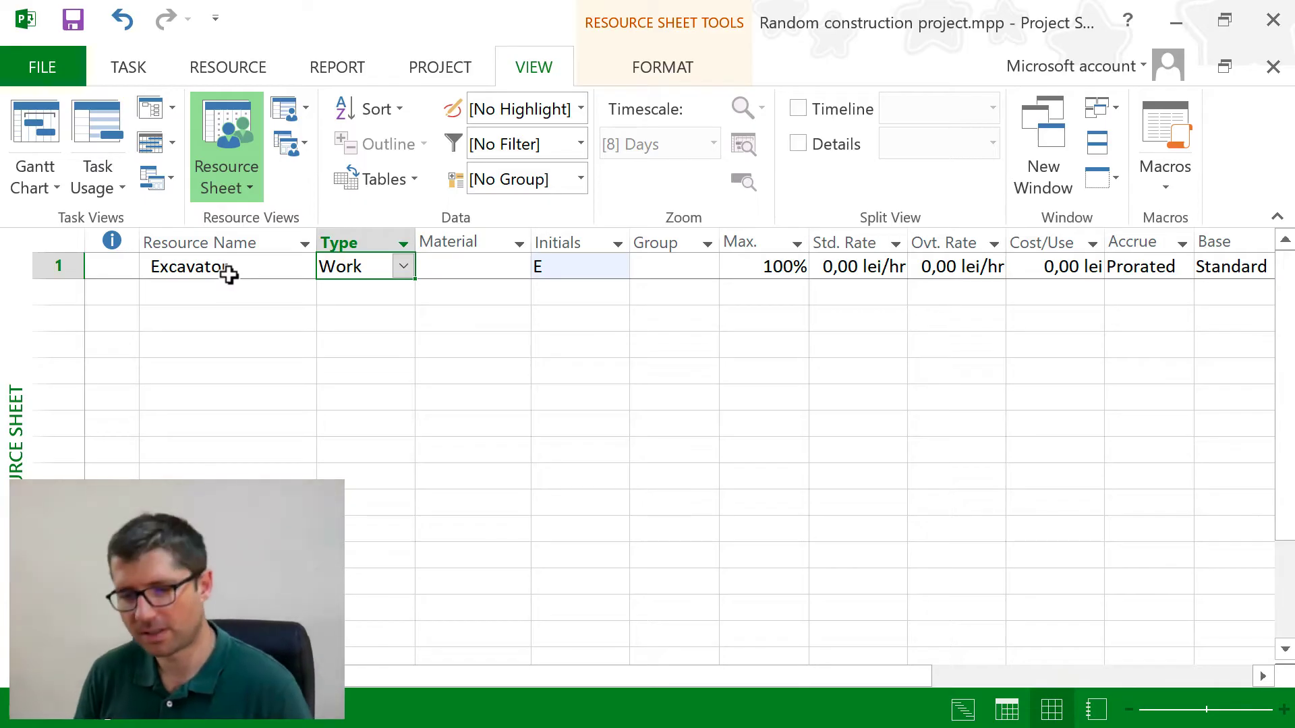
- Examine the Excavator's group and maximum units fields and the calendars available as its base calendar
click(675, 268)
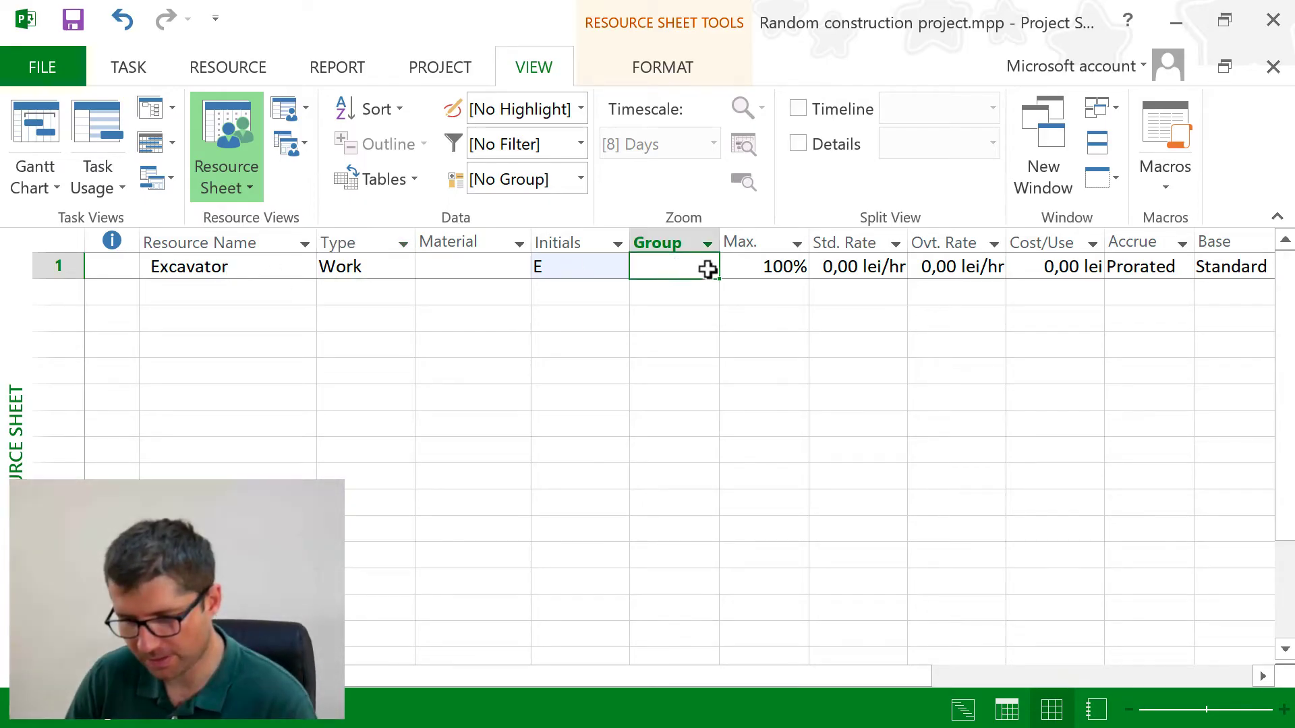
click(780, 263)
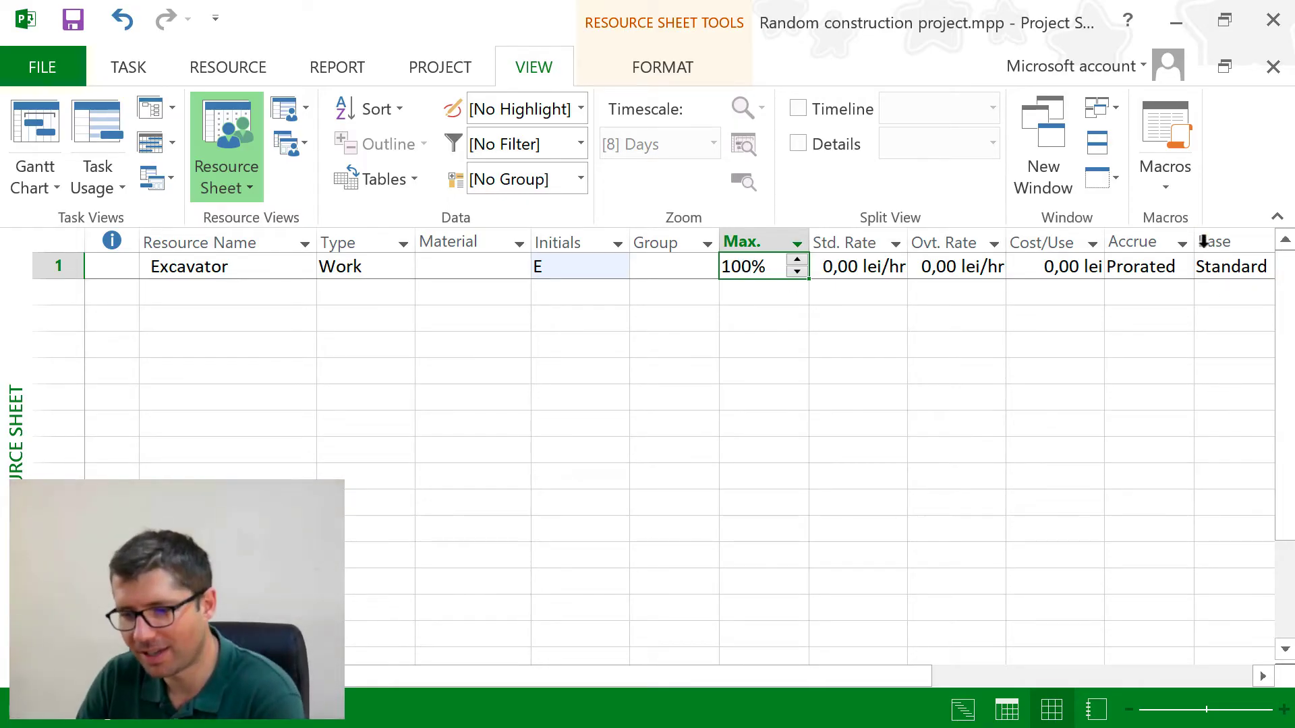
click(1223, 273)
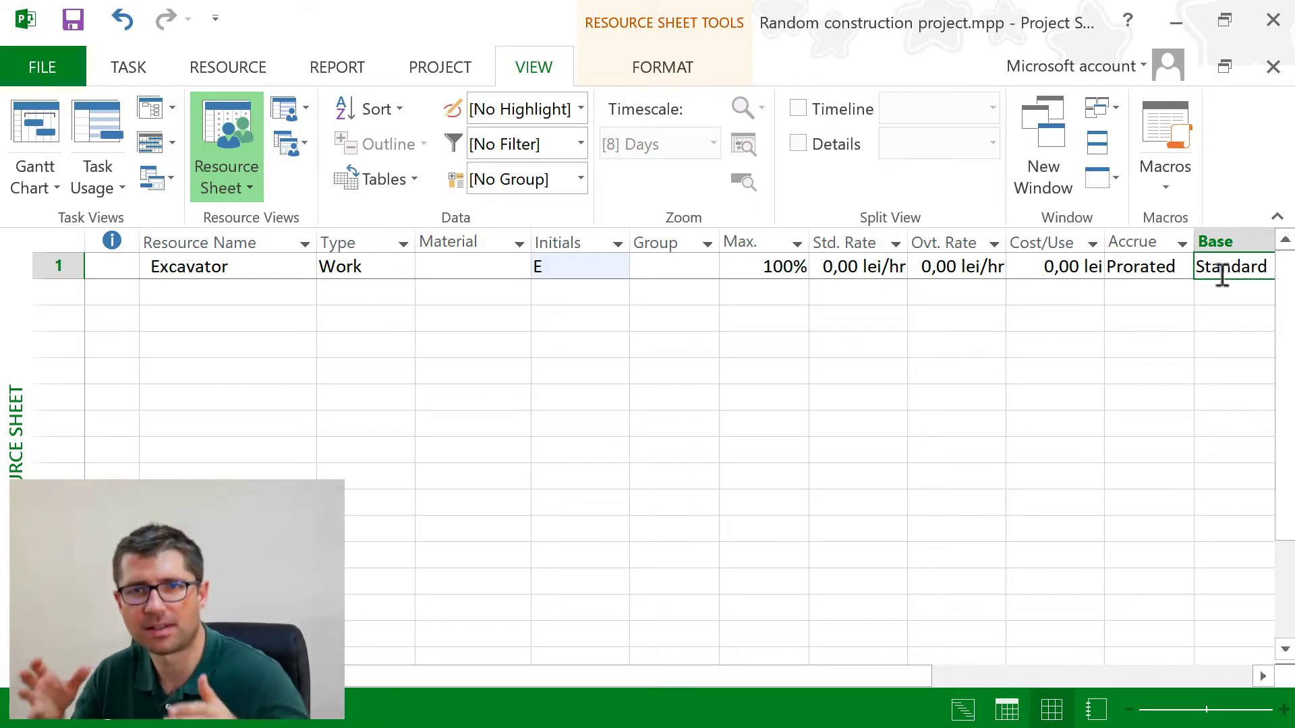
click(752, 267)
click(1235, 262)
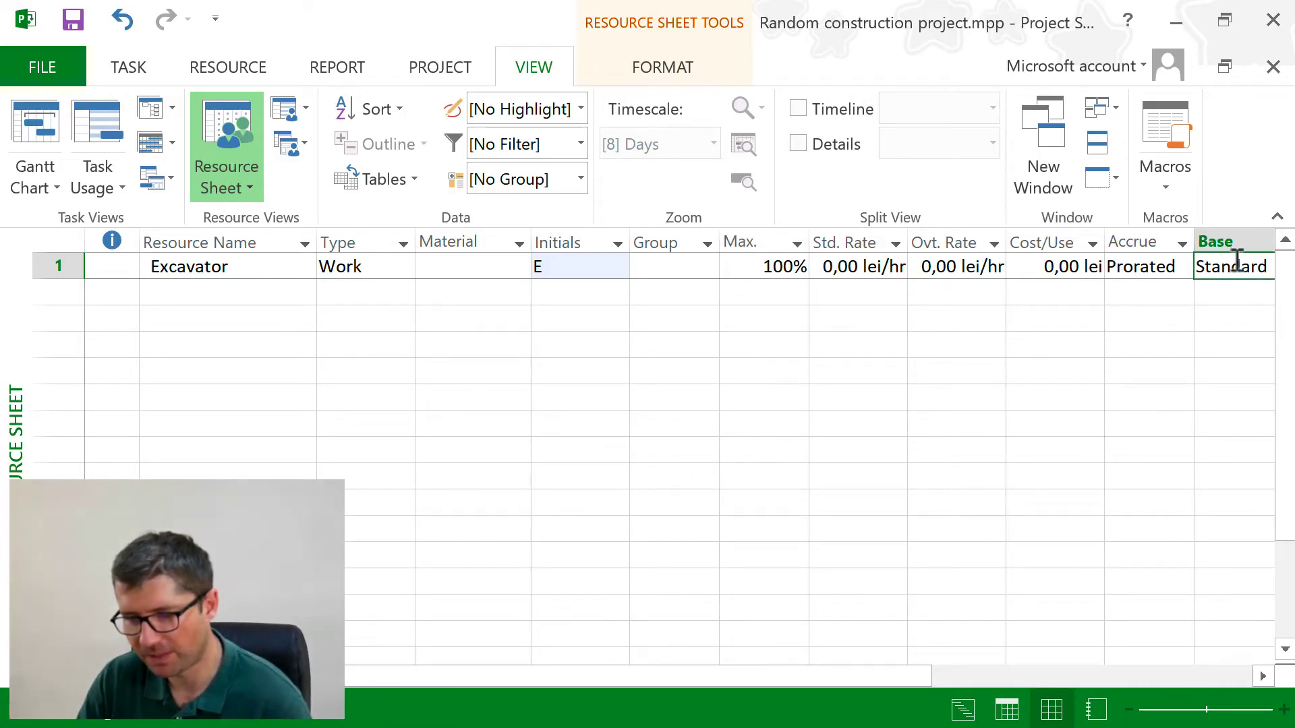
click(977, 265)
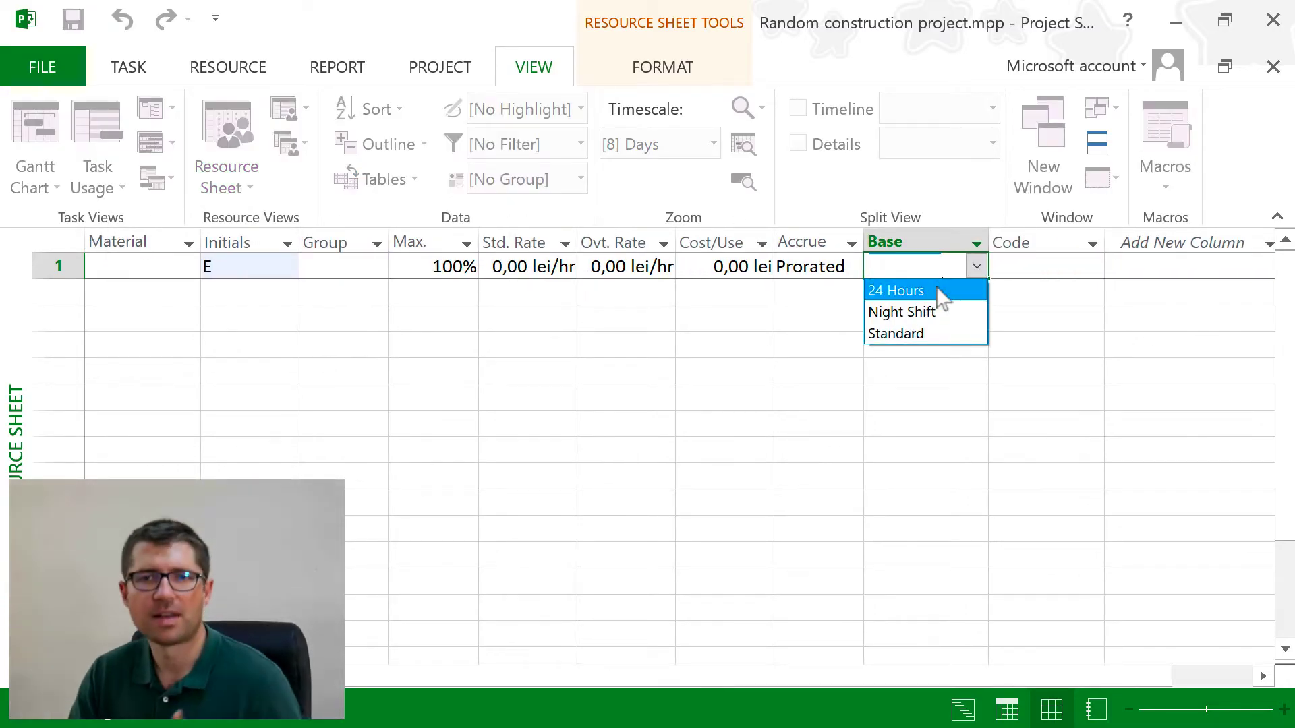
key(Escape)
key(Escape)
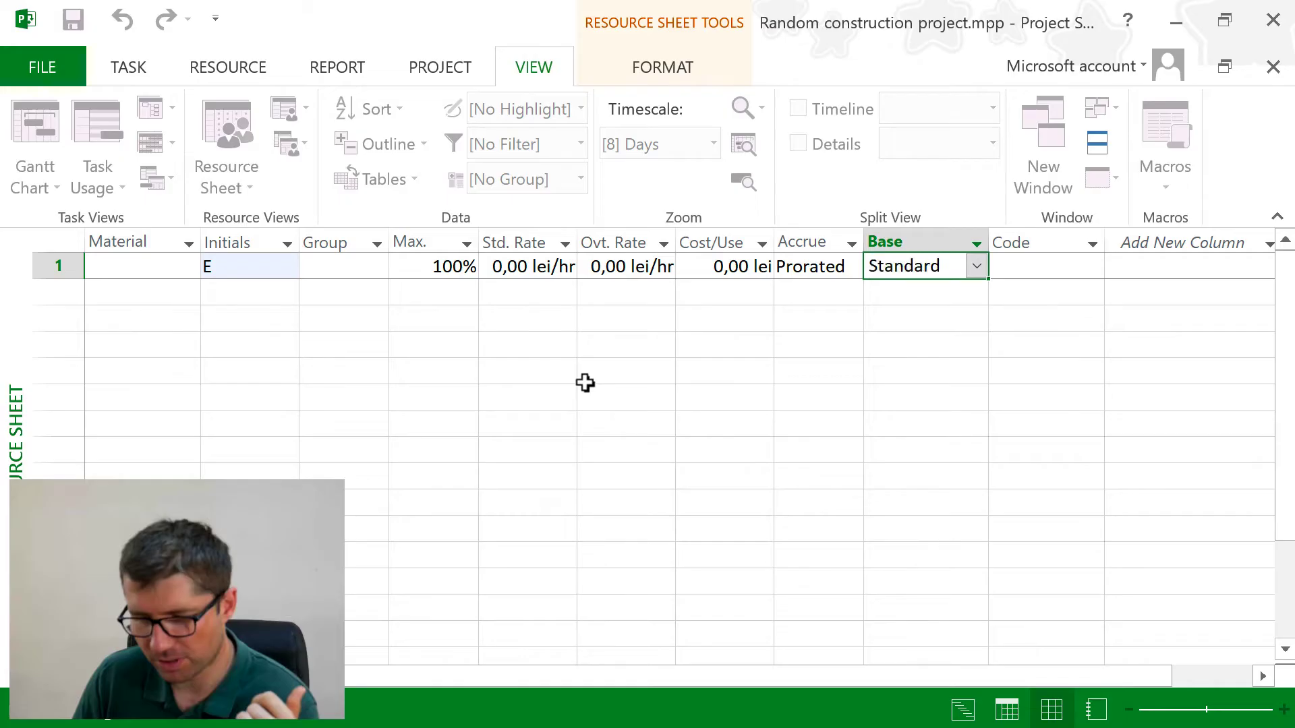
- Set the Excavator's standard rate to 100 lei/hr and its overtime rate to 120 lei/hr
click(792, 263)
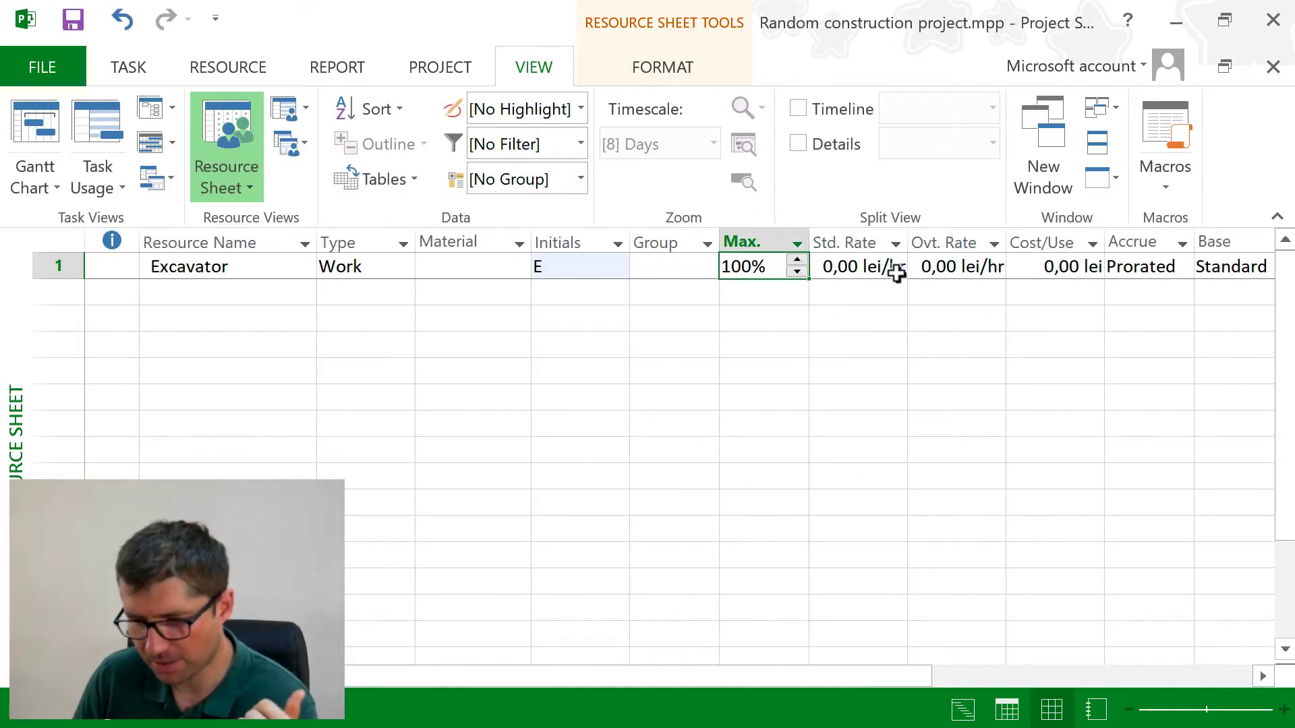
click(868, 269)
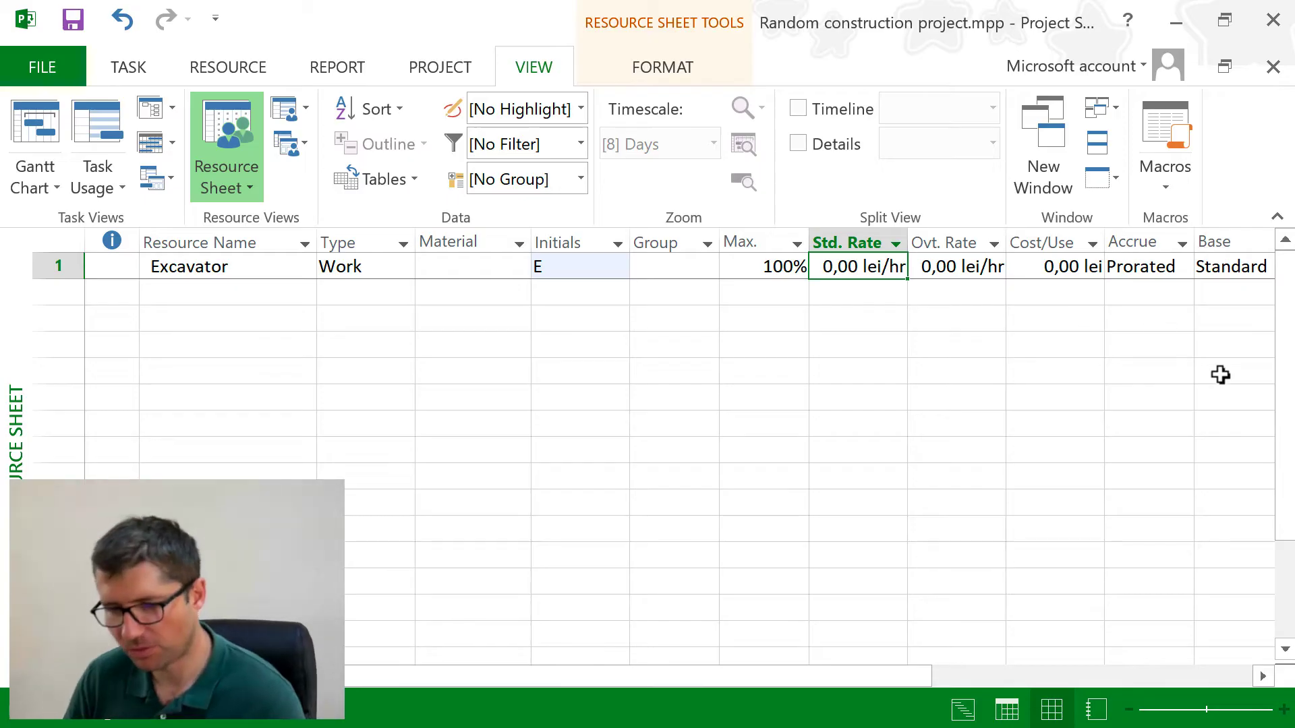
text(100)
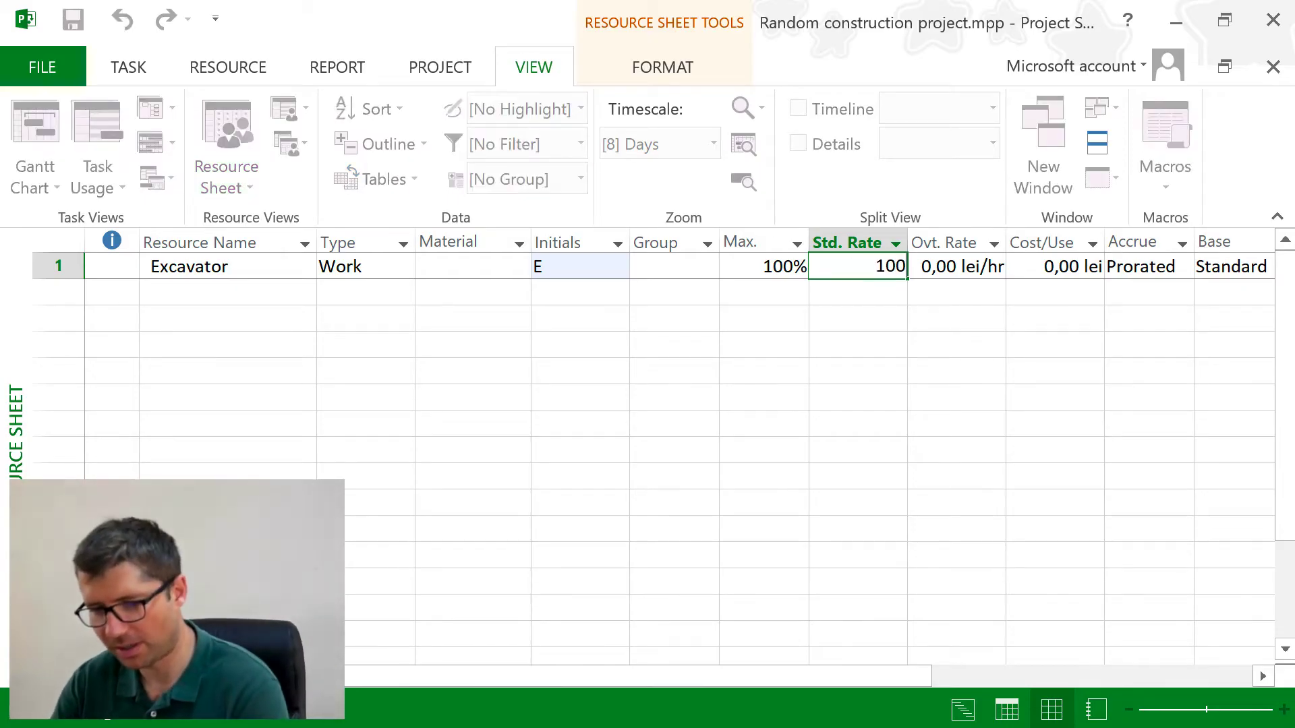
key(Tab)
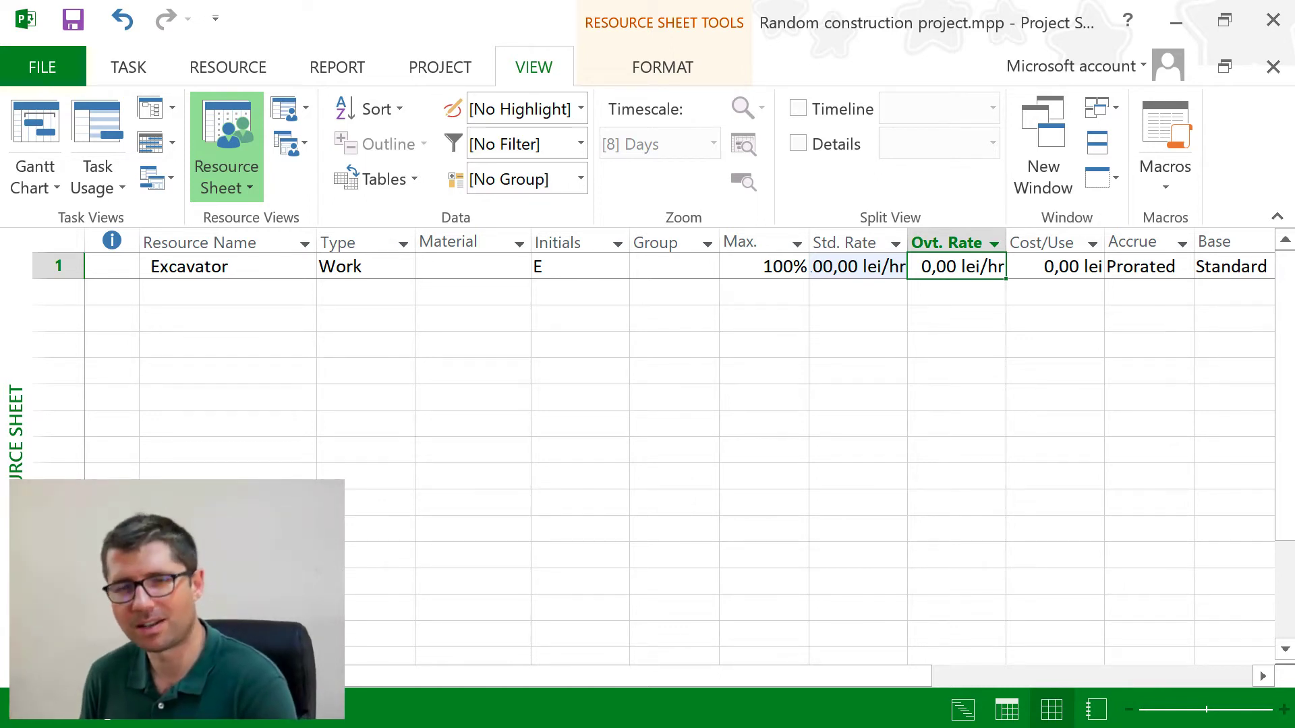
text(120)
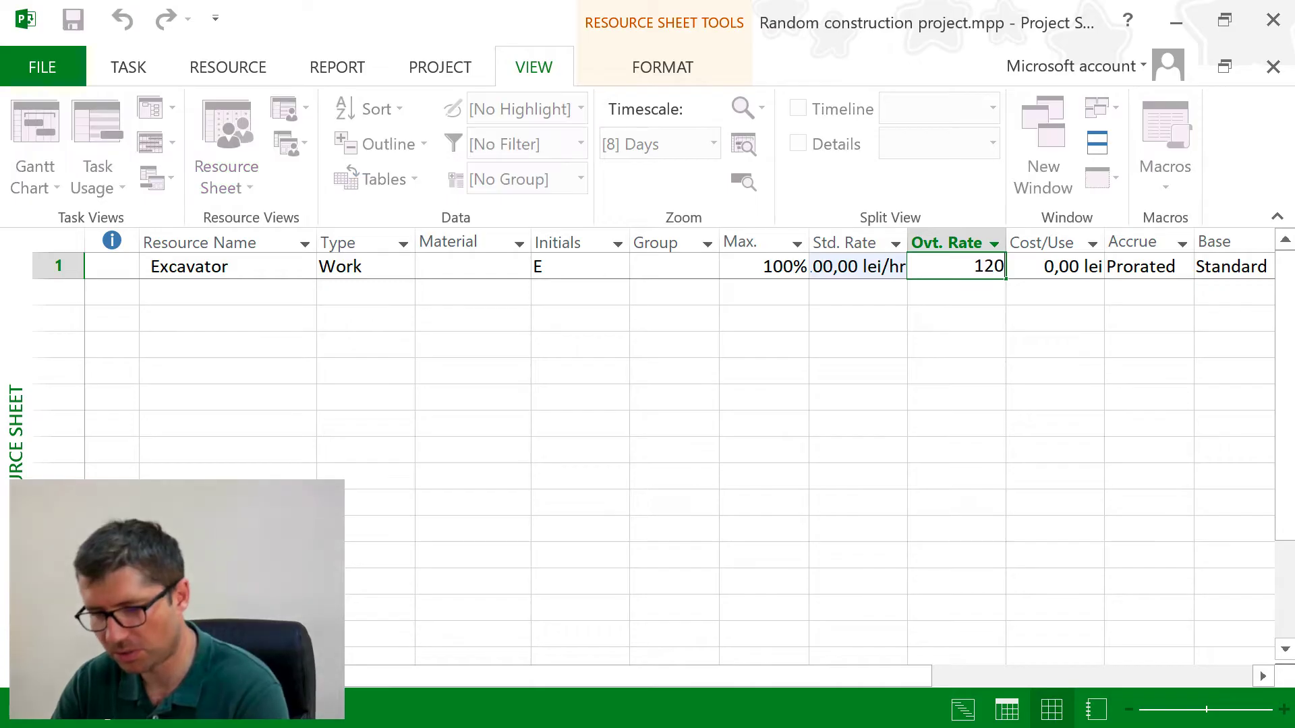
key(Tab)
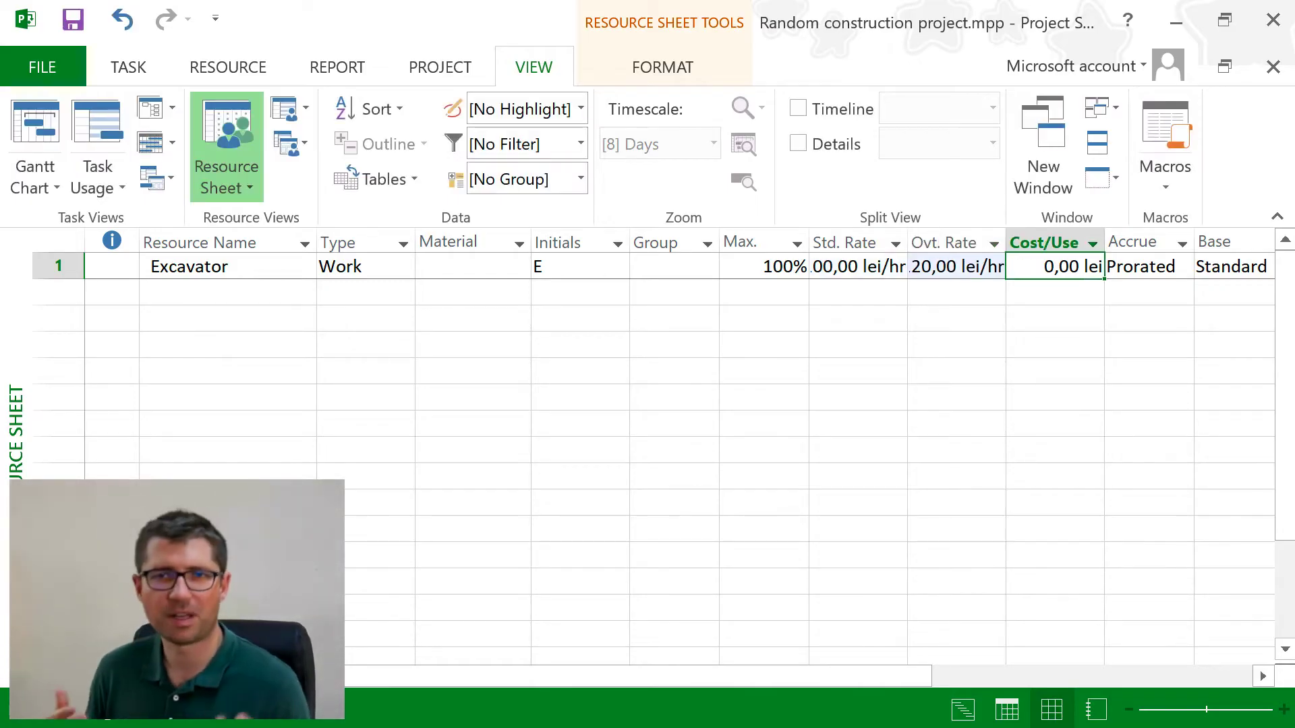
- Widen the standard and overtime rate columns and set the Excavator's cost per use to 200 lei
drag(907, 236, 925, 240)
drag(1025, 240, 1050, 242)
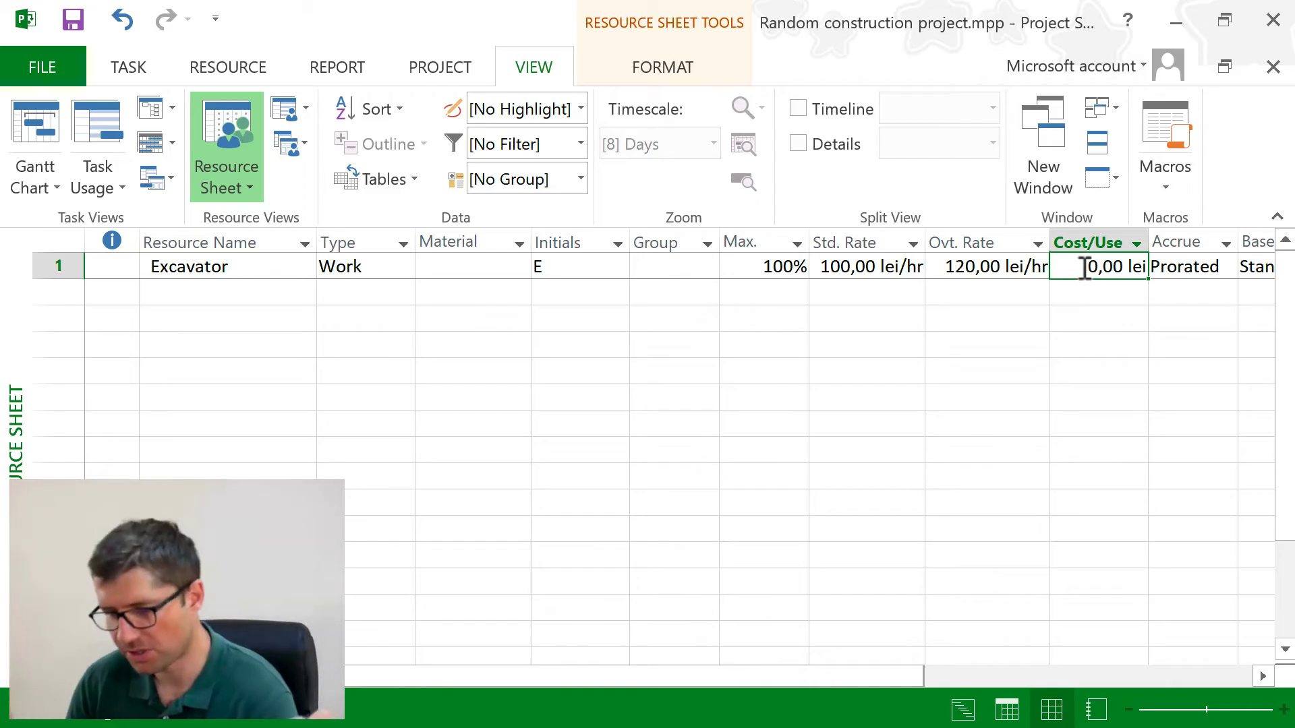
text(200)
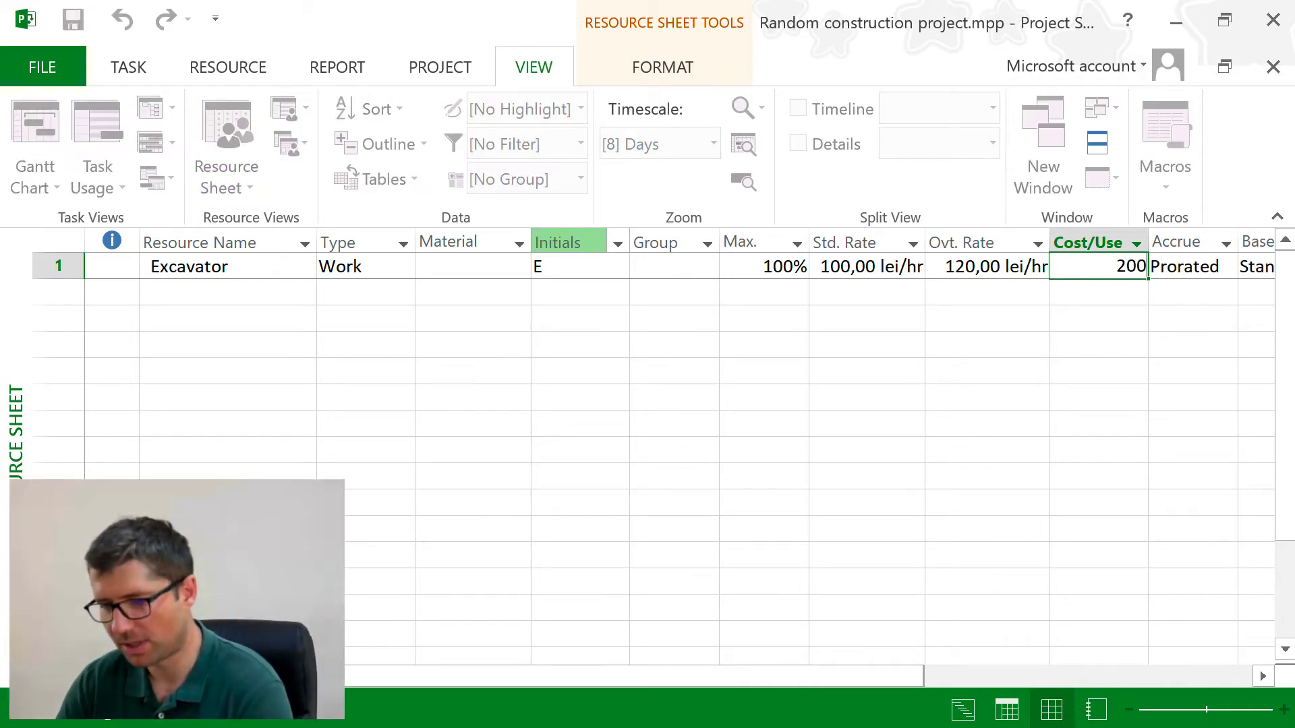
key(Tab)
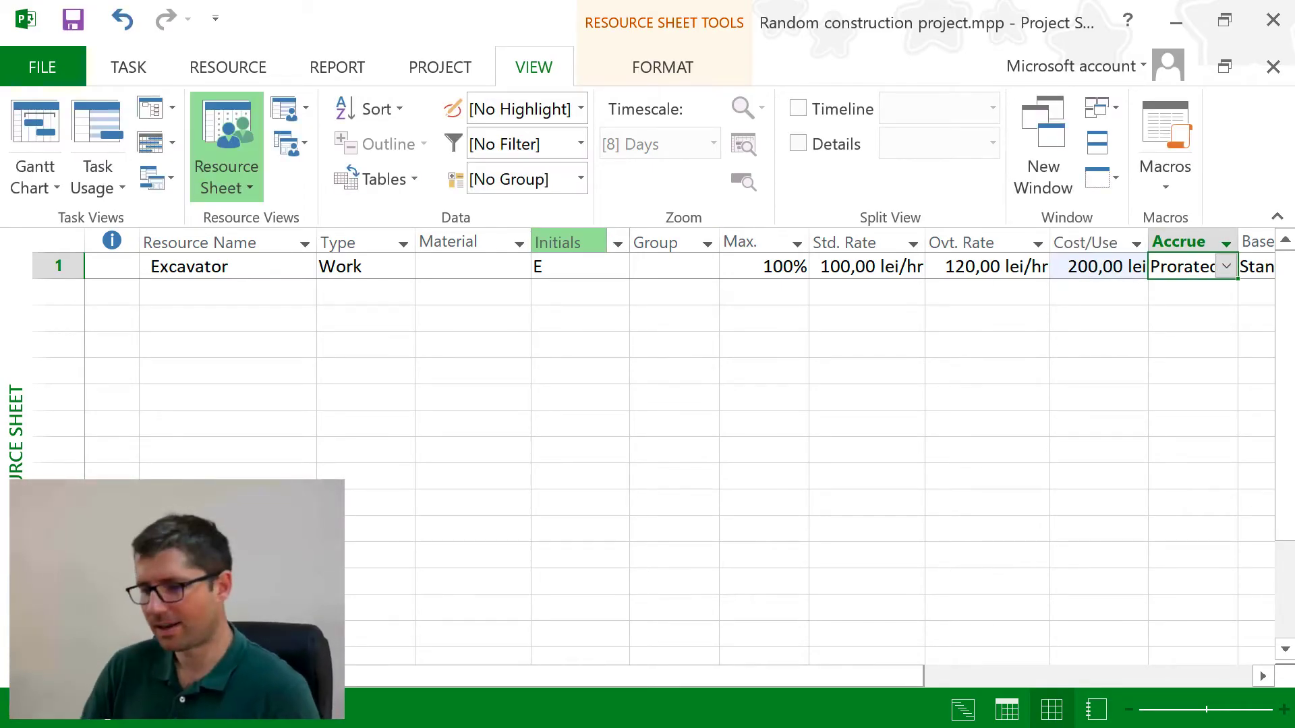
click(1207, 311)
key(Tab)
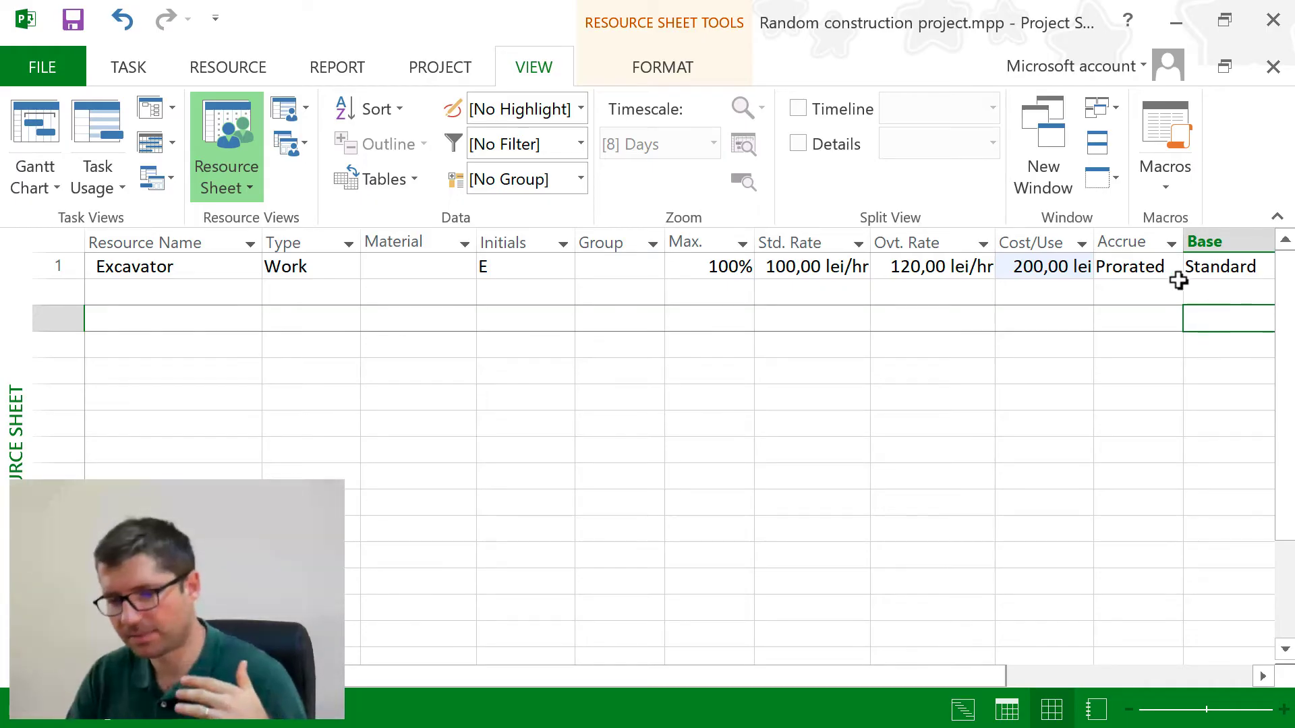
- Examine the accrual options available for the Excavator without changing the current one
click(1154, 271)
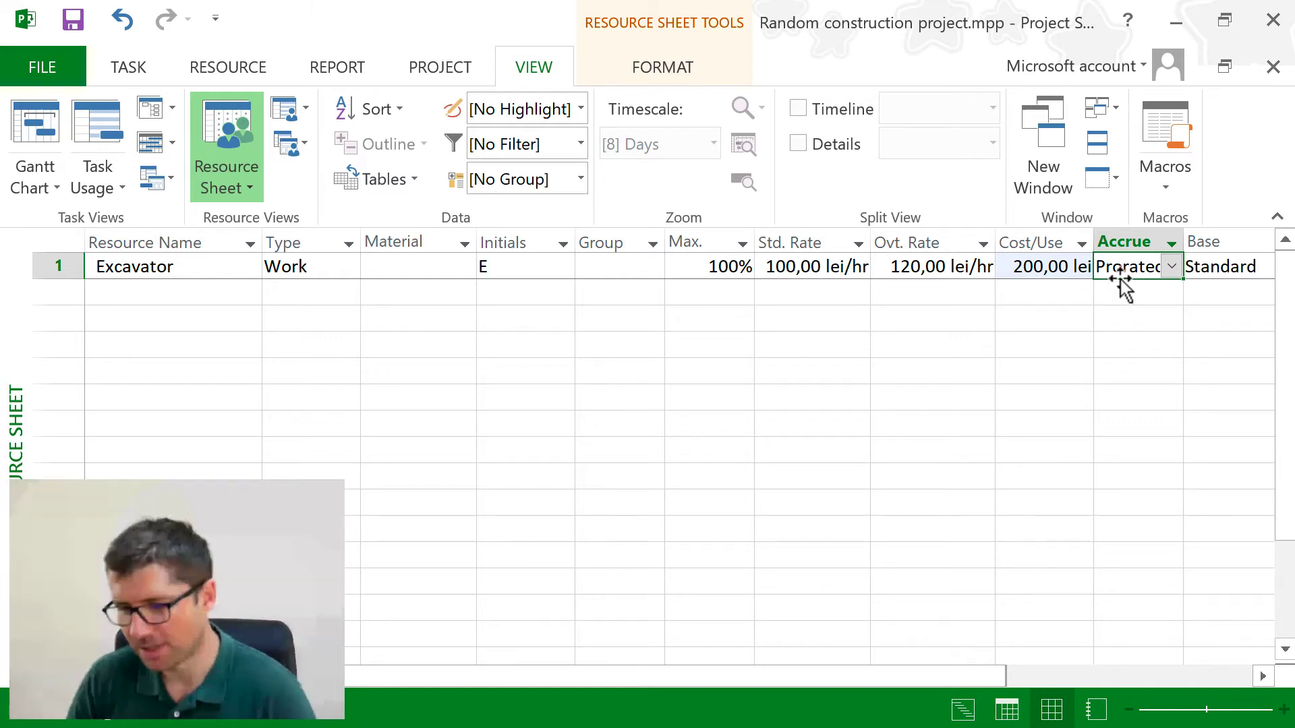
click(1172, 268)
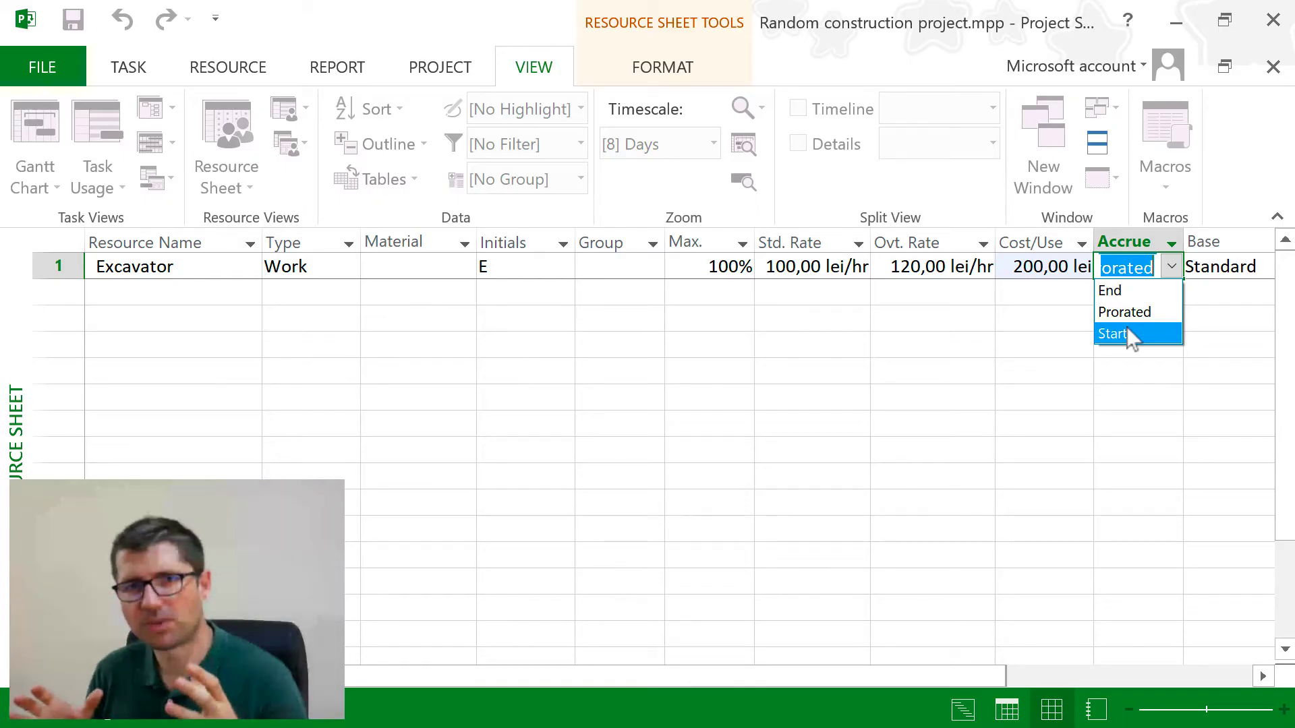
key(Escape)
click(494, 322)
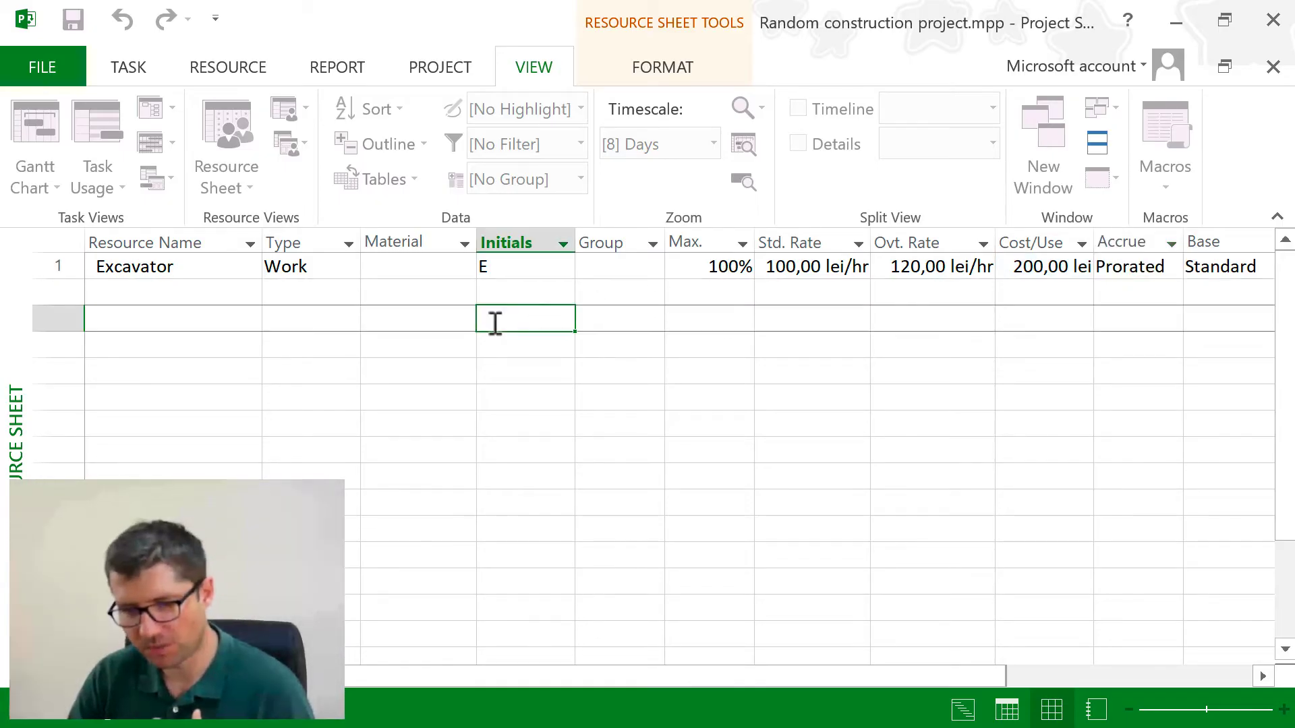
- Add a resource named Worker in the second row of the Resource Sheet
click(265, 289)
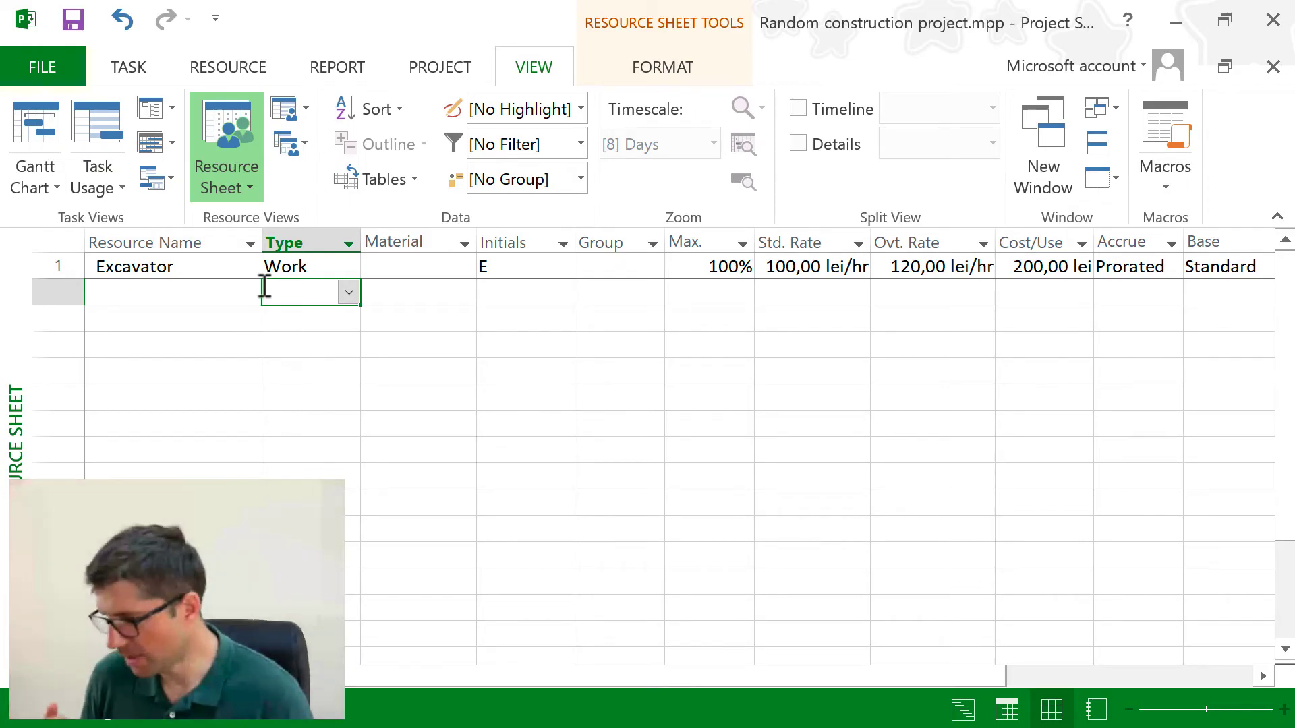
key(Left)
text(Worker)
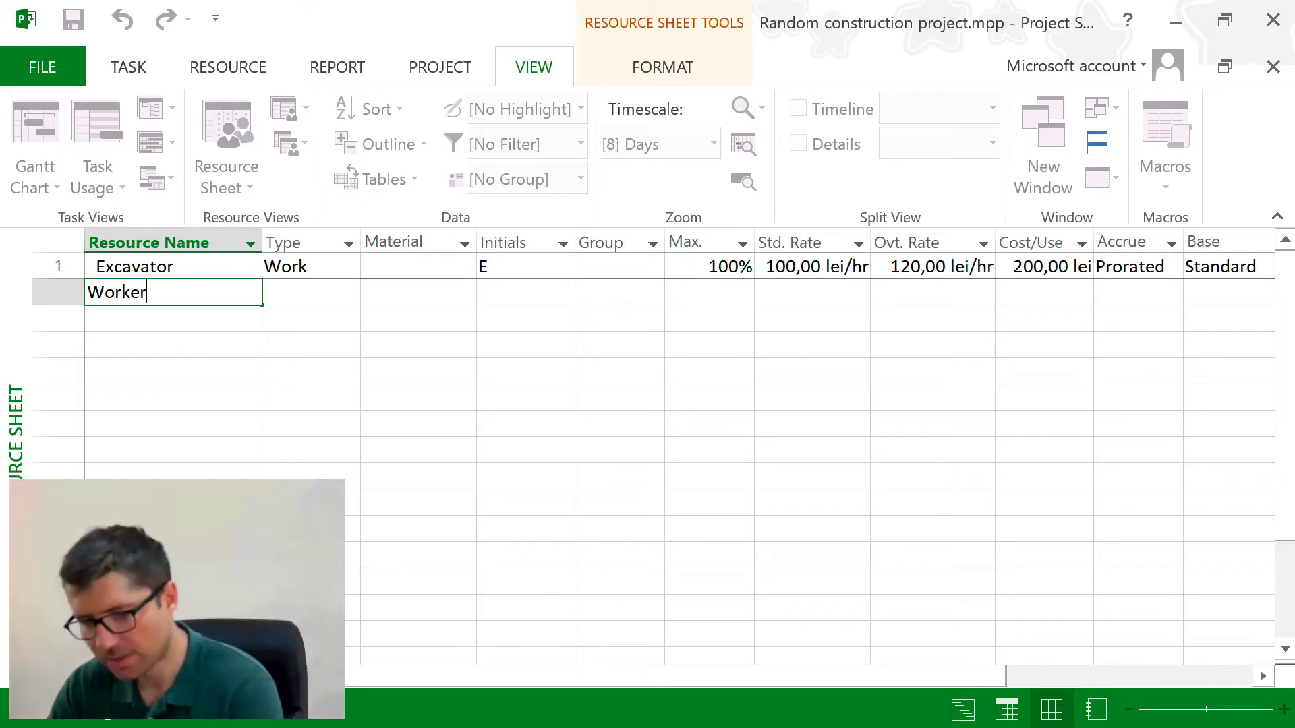
click(265, 289)
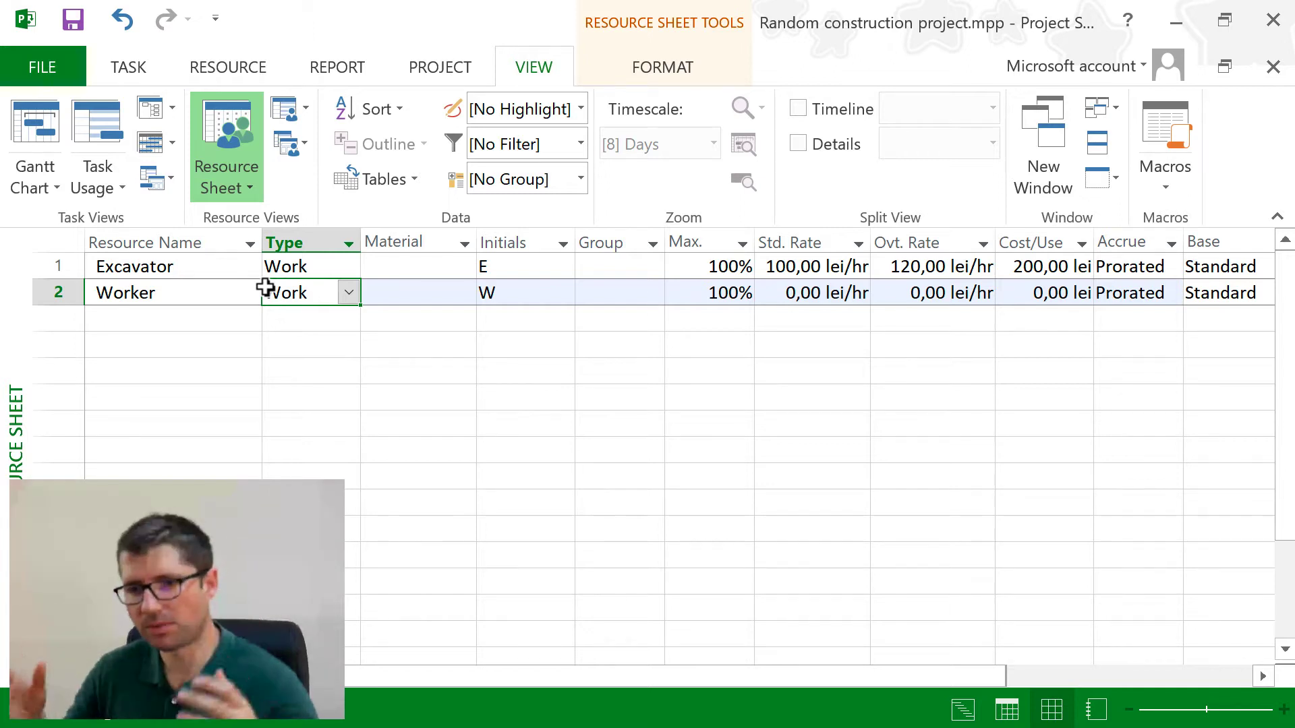
- Set the Worker's maximum units to 500%
key(Tab)
key(Tab)
key(Tab)
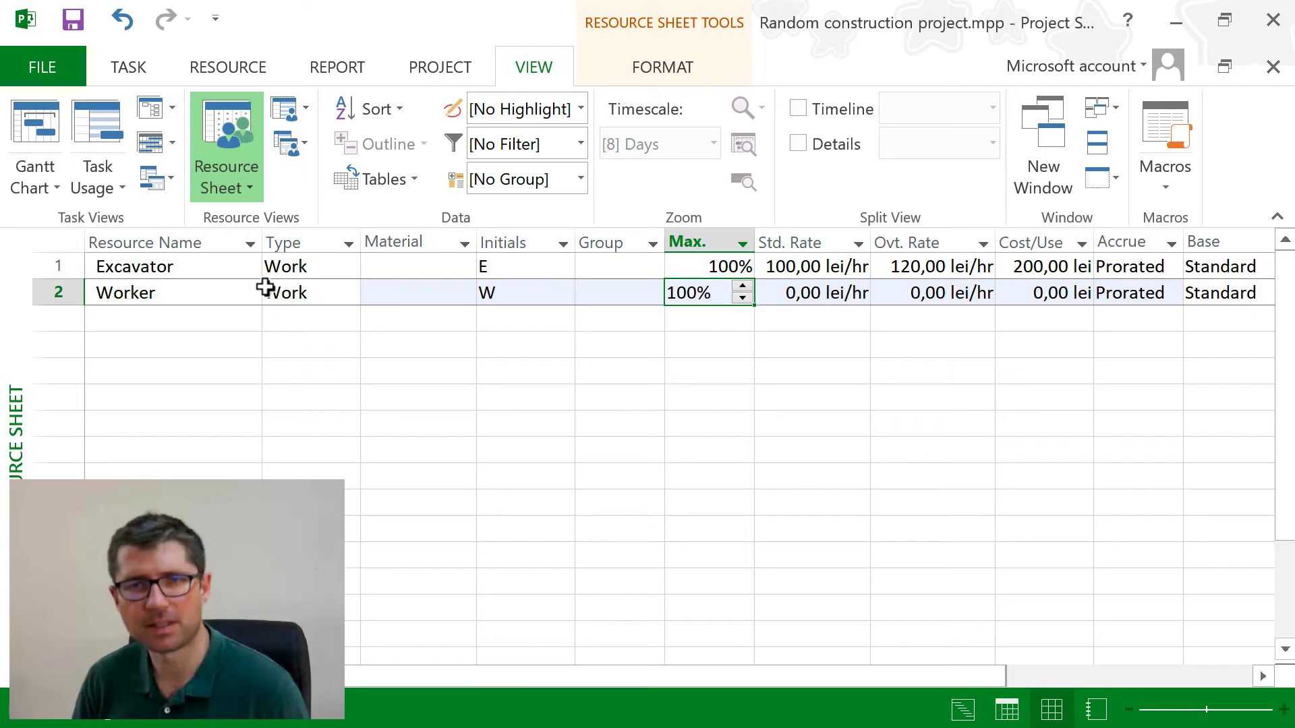
text(599)
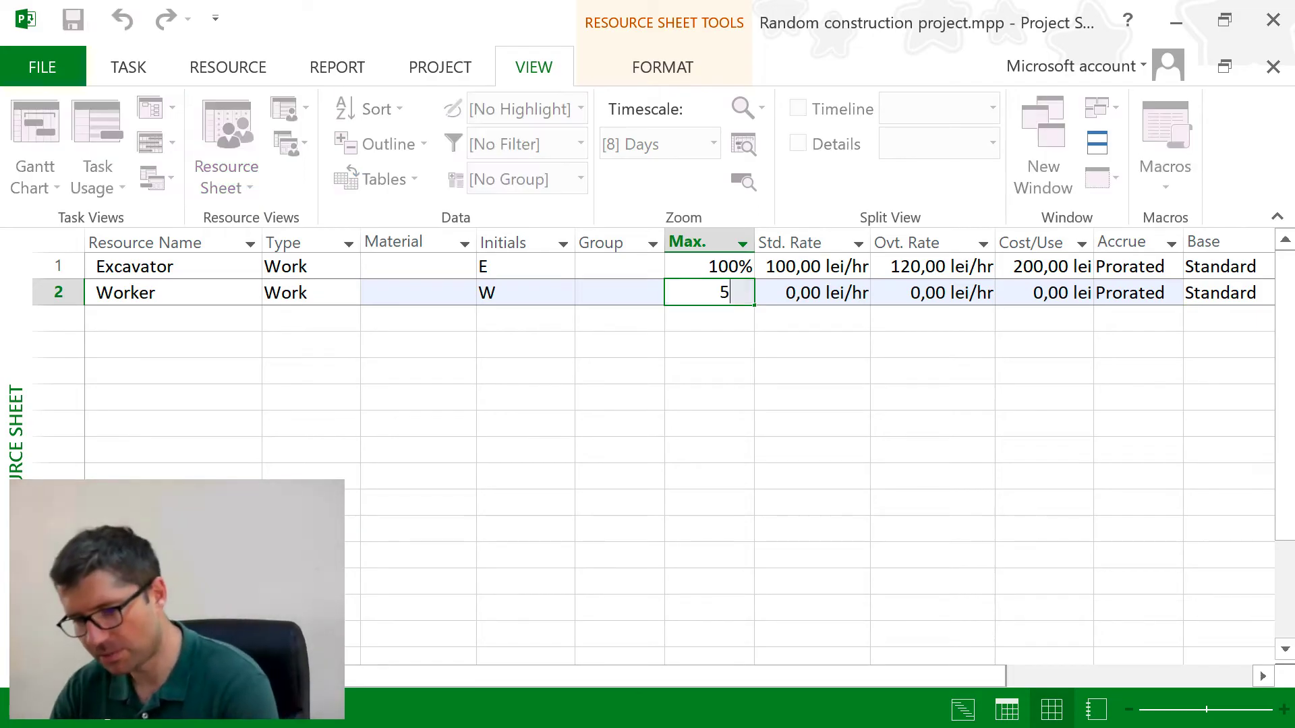
key(BackSpace)
key(BackSpace)
text(00)
key(Return)
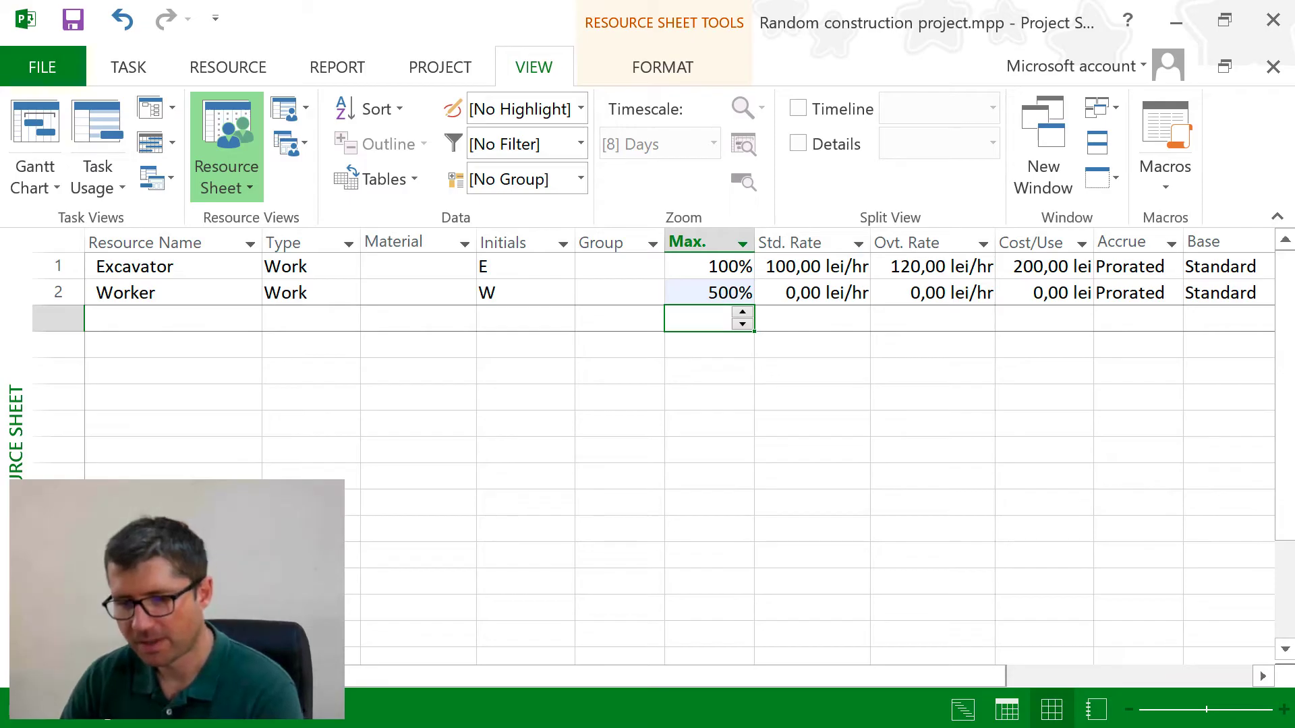
- Review the Worker's maximum units, rates, cost per use and base calendar fields
click(698, 292)
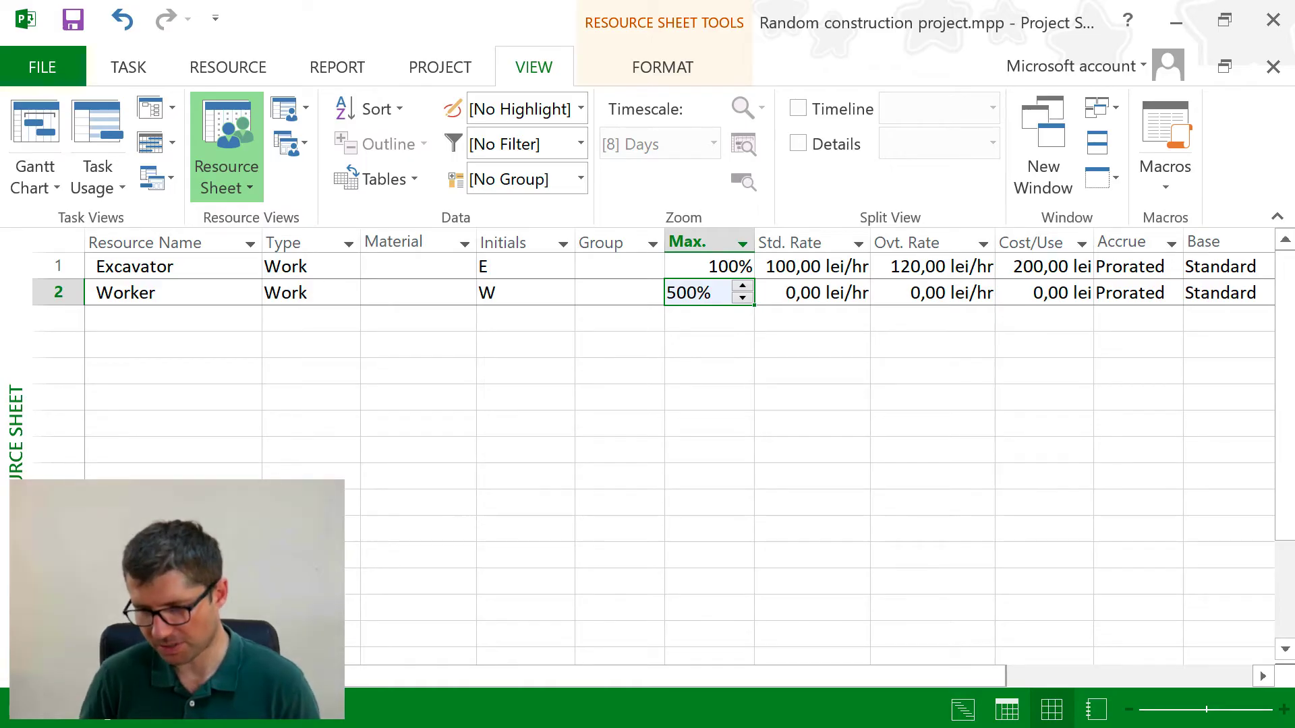
key(Tab)
key(Tab)
key(Tab)
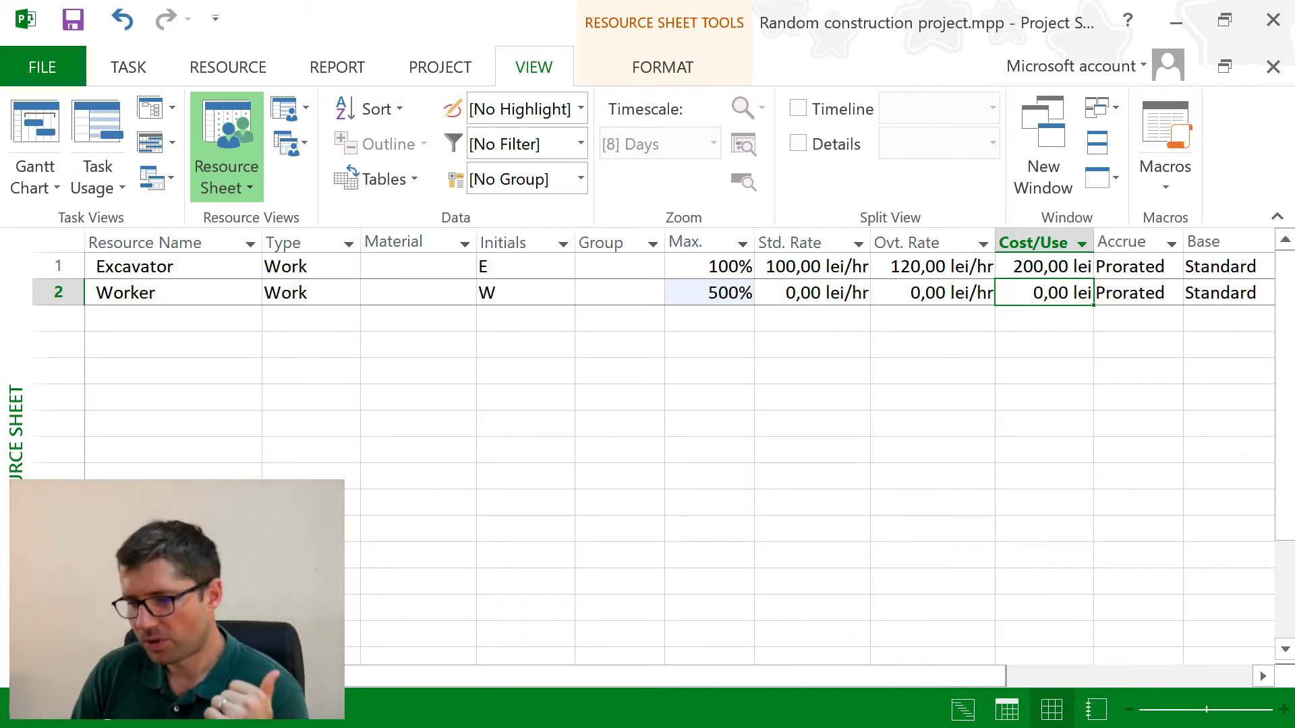
click(1245, 300)
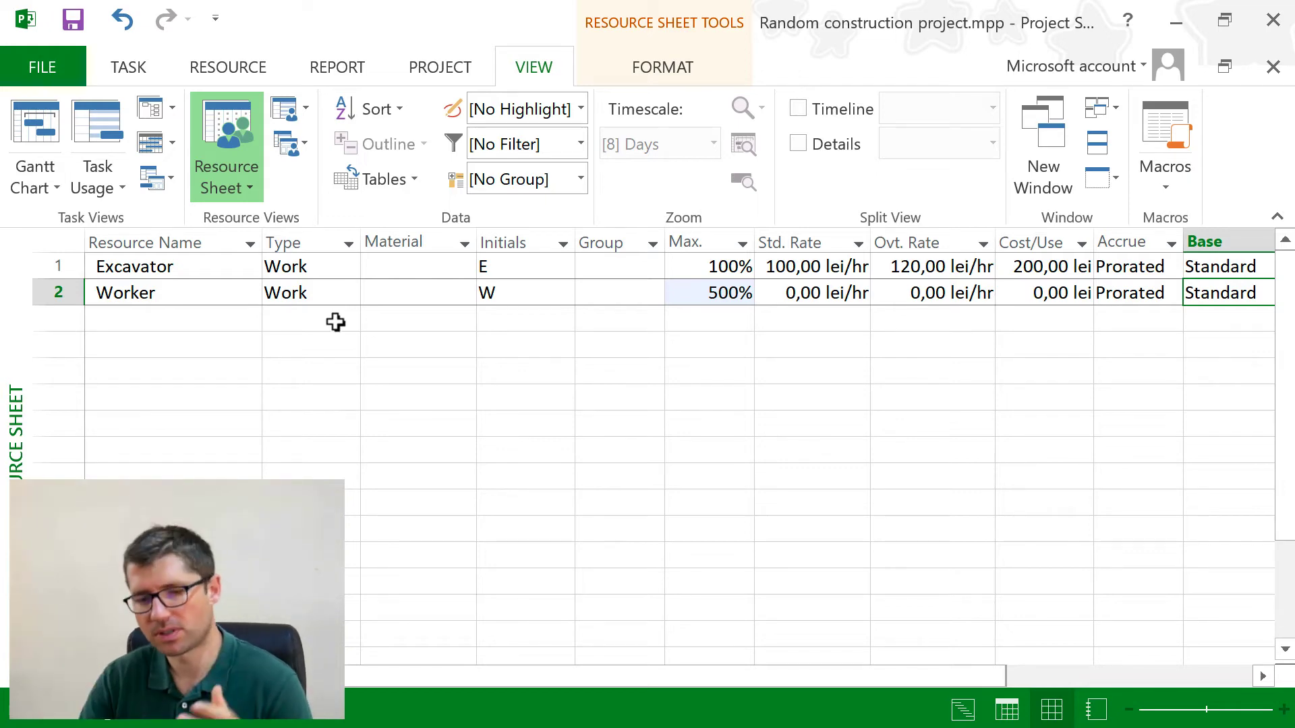
- Add a resource of type Material named Concrete in the third row of the Resource Sheet
click(166, 316)
click(323, 318)
click(348, 318)
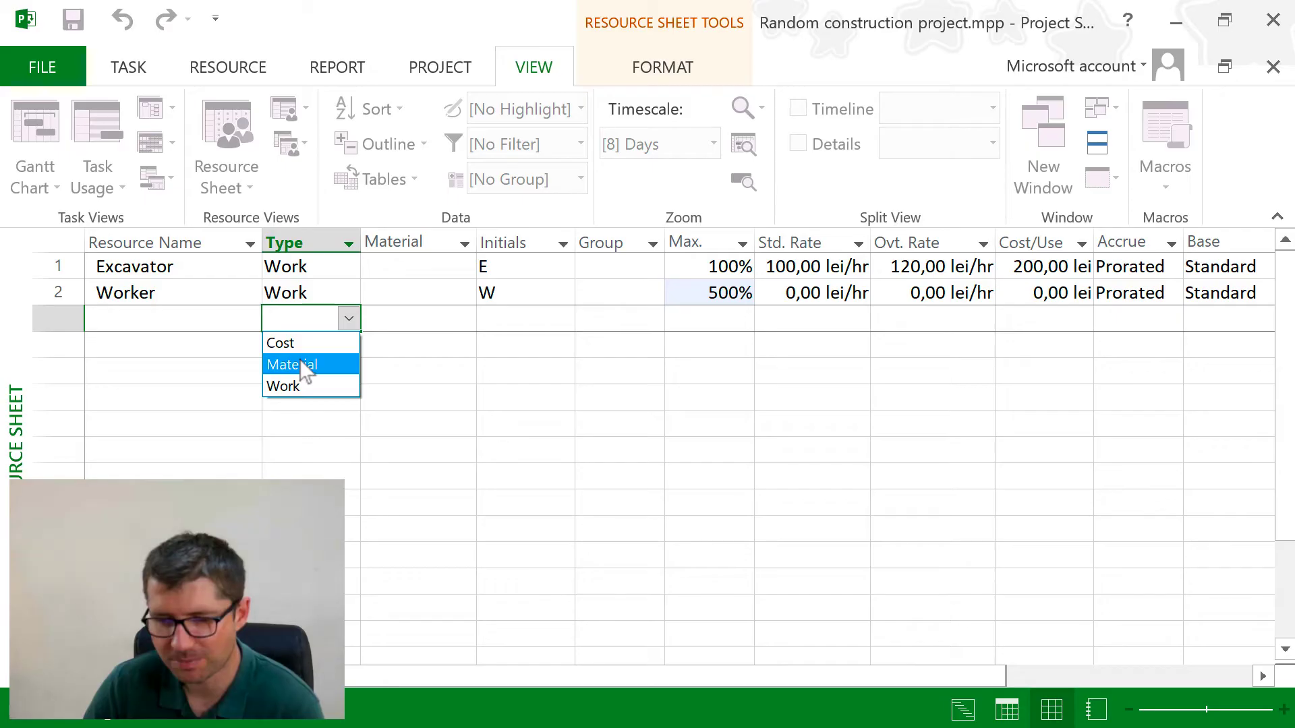
click(301, 365)
click(348, 319)
click(348, 319)
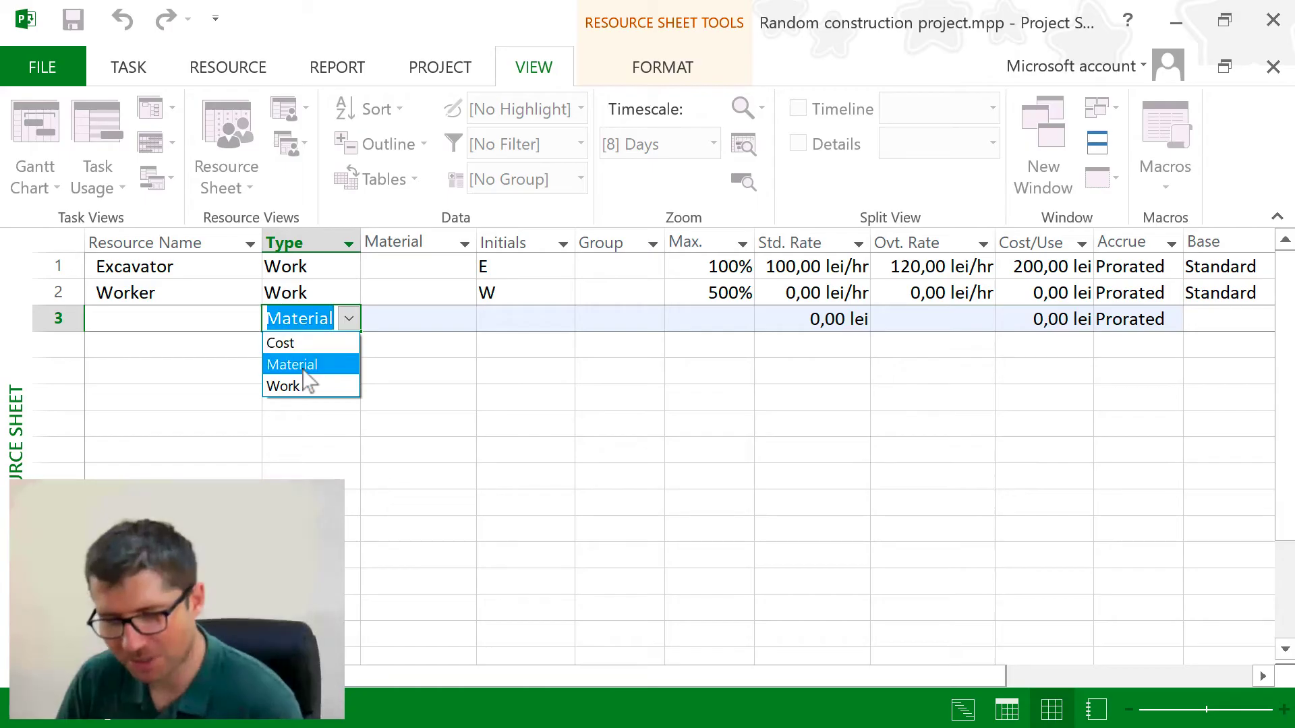
click(303, 367)
click(186, 319)
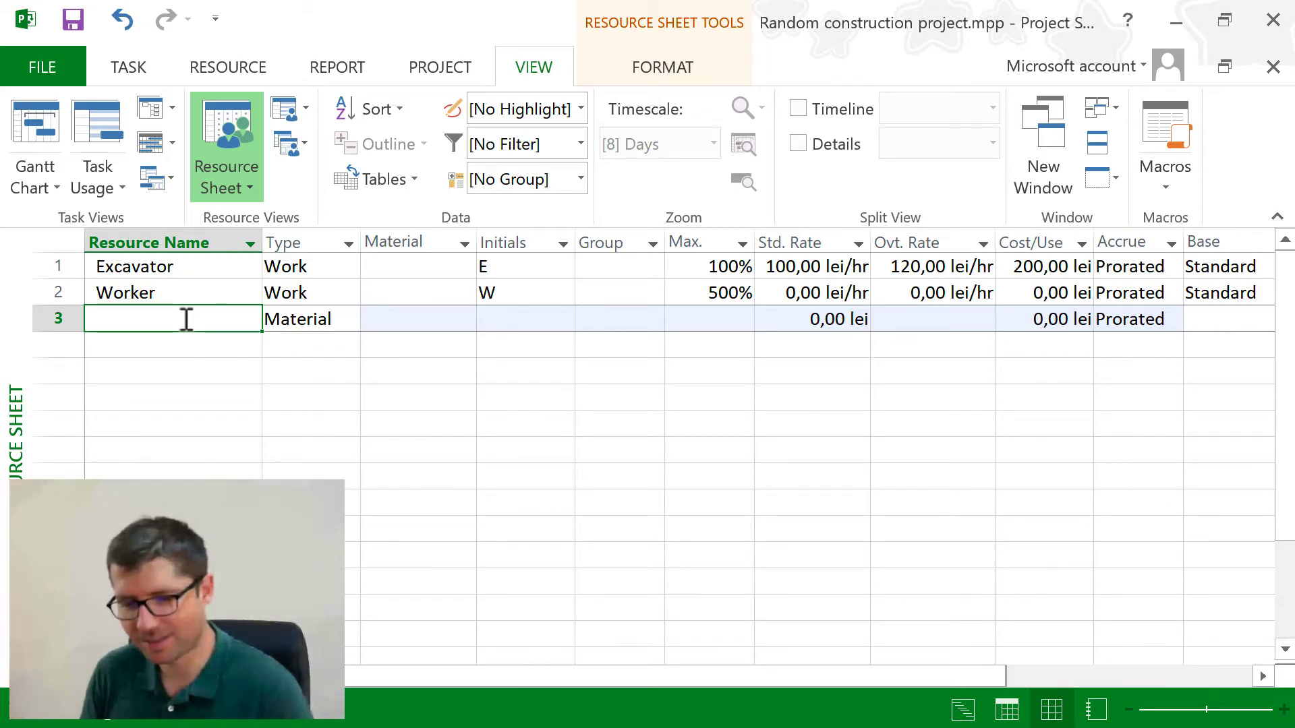
text(Concrete)
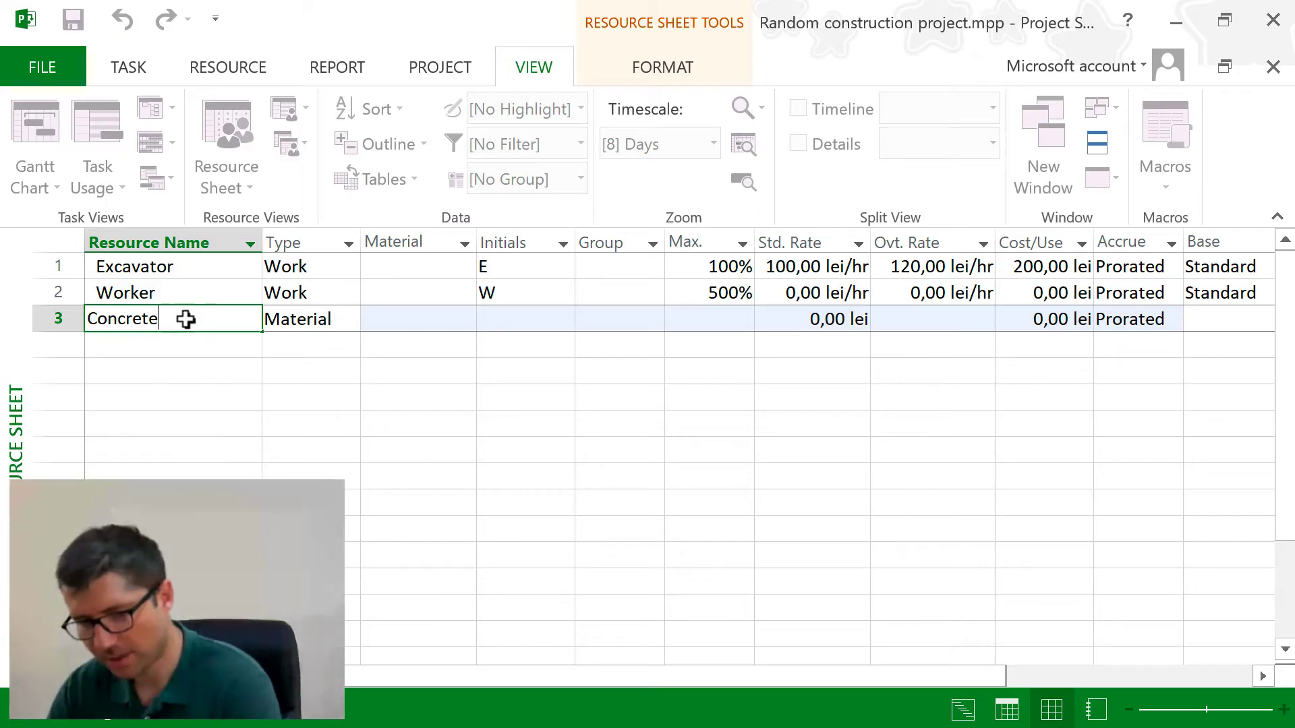
key(Tab)
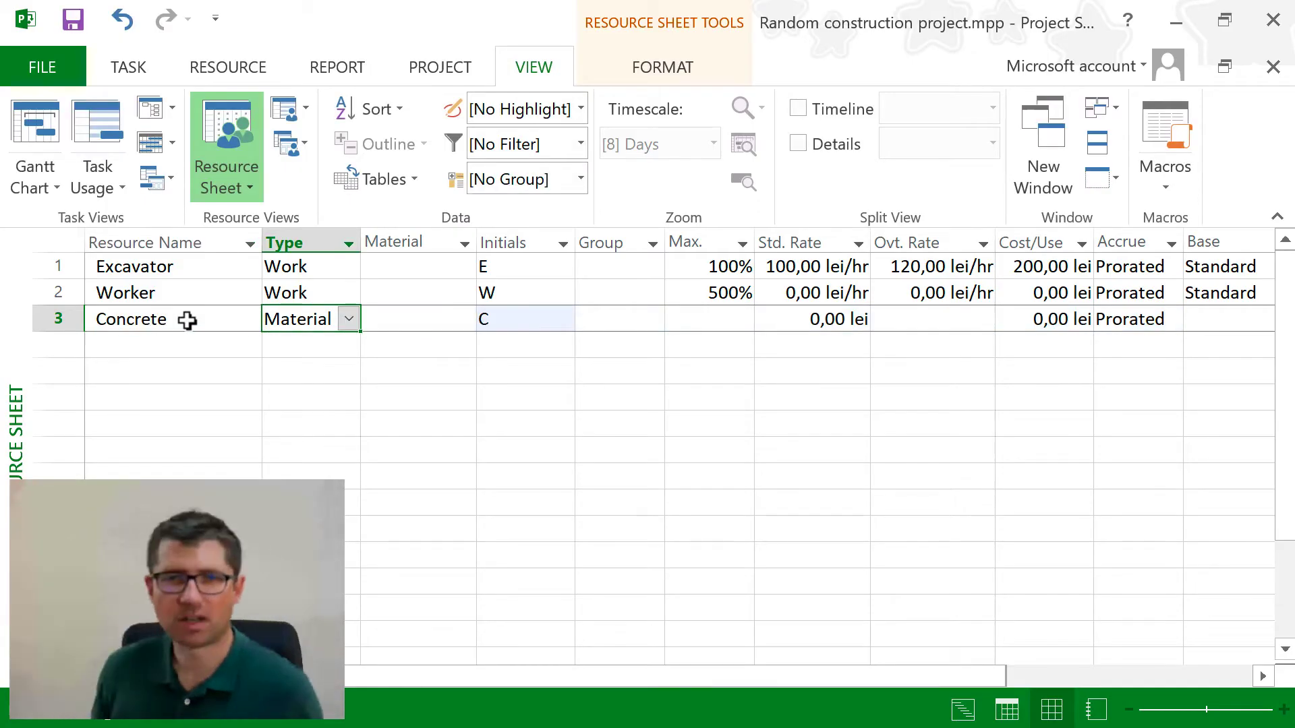
- Try mc as the material label of Concrete and clear the label again
click(412, 317)
text(mc)
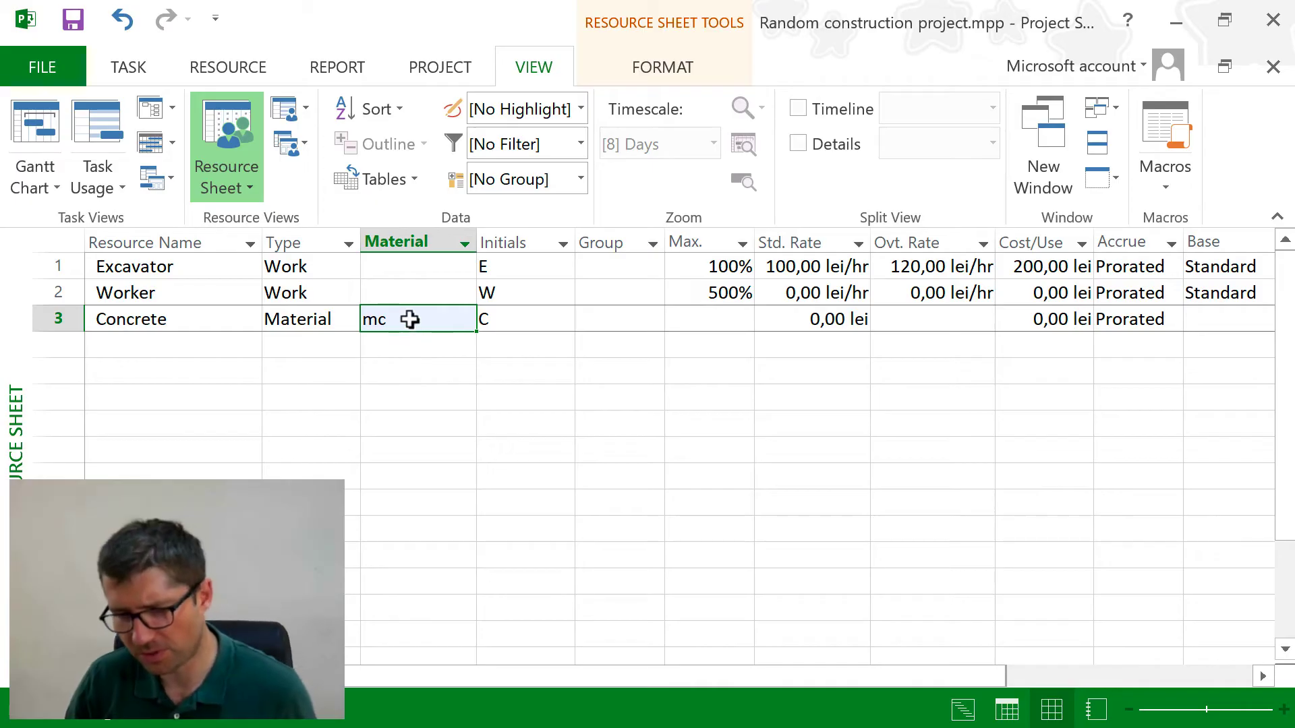
key(BackSpace)
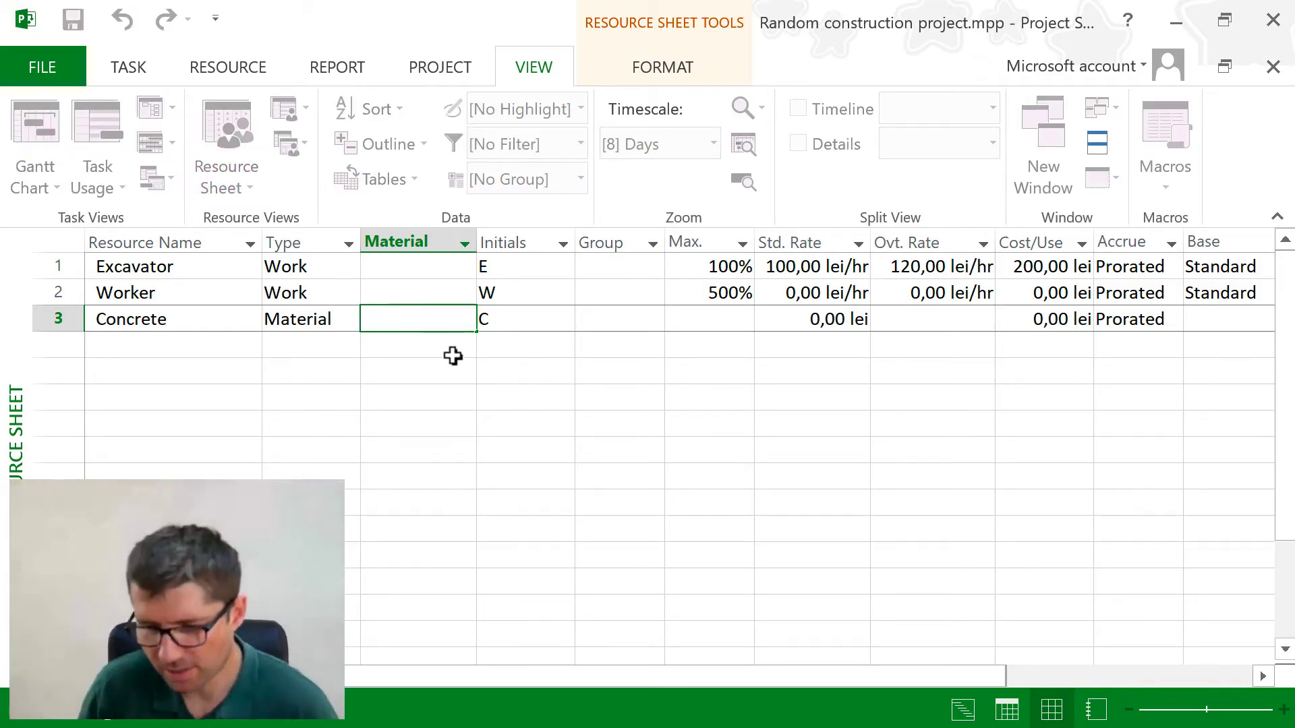
- Set the standard rate of Concrete to 200 lei
click(818, 323)
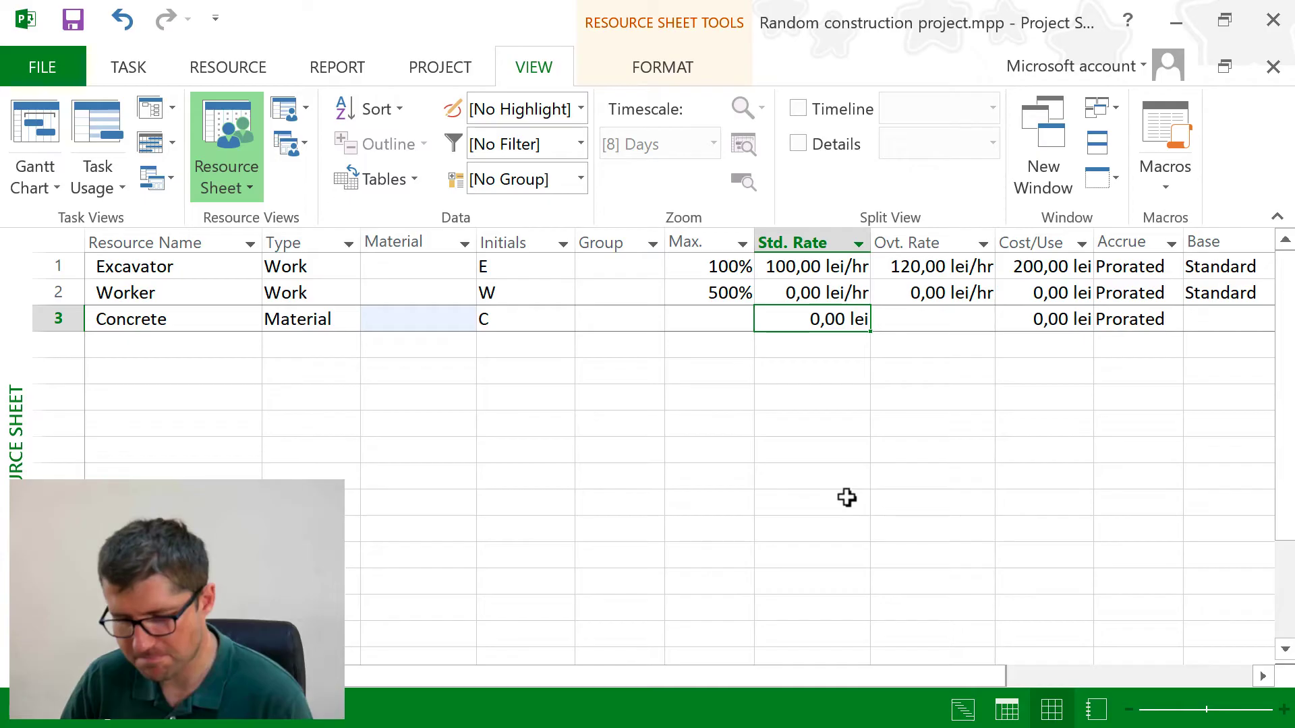
text(200)
key(Return)
key(Up)
key(Right)
key(Right)
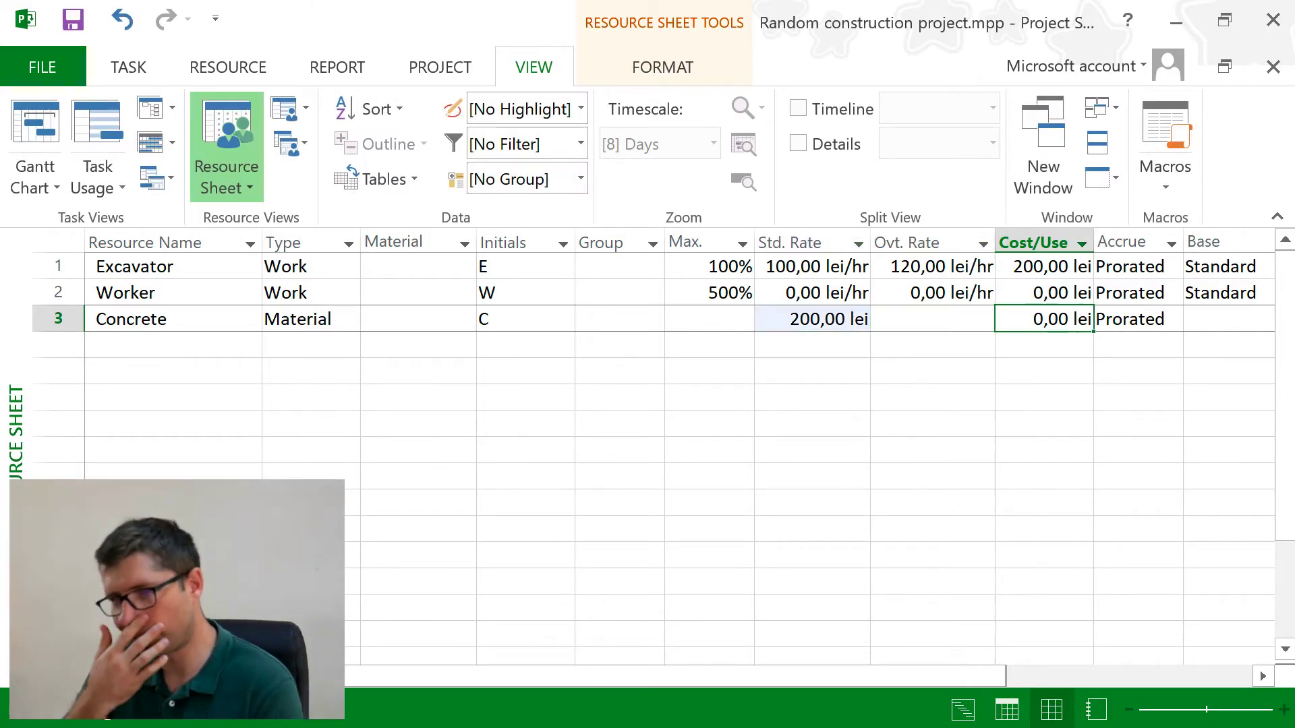
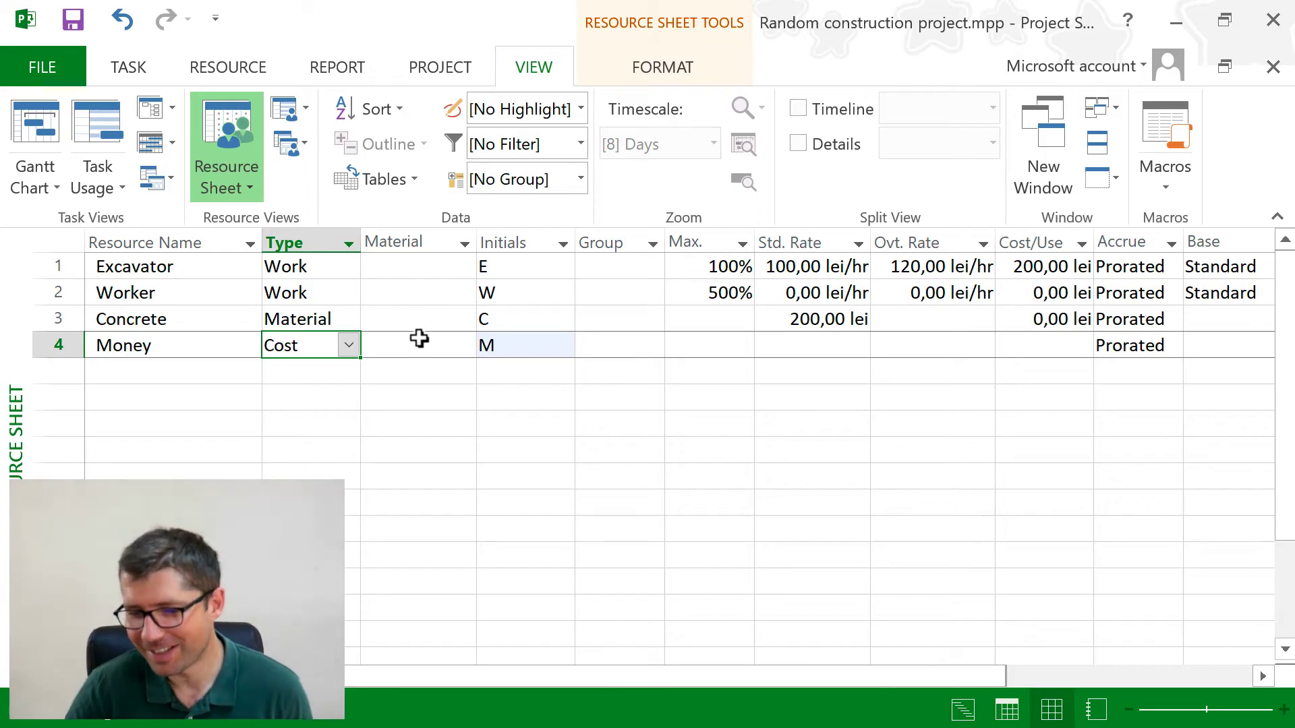
- Review the material label, maximum units, standard rate and type fields of the Money resource
click(419, 343)
click(711, 345)
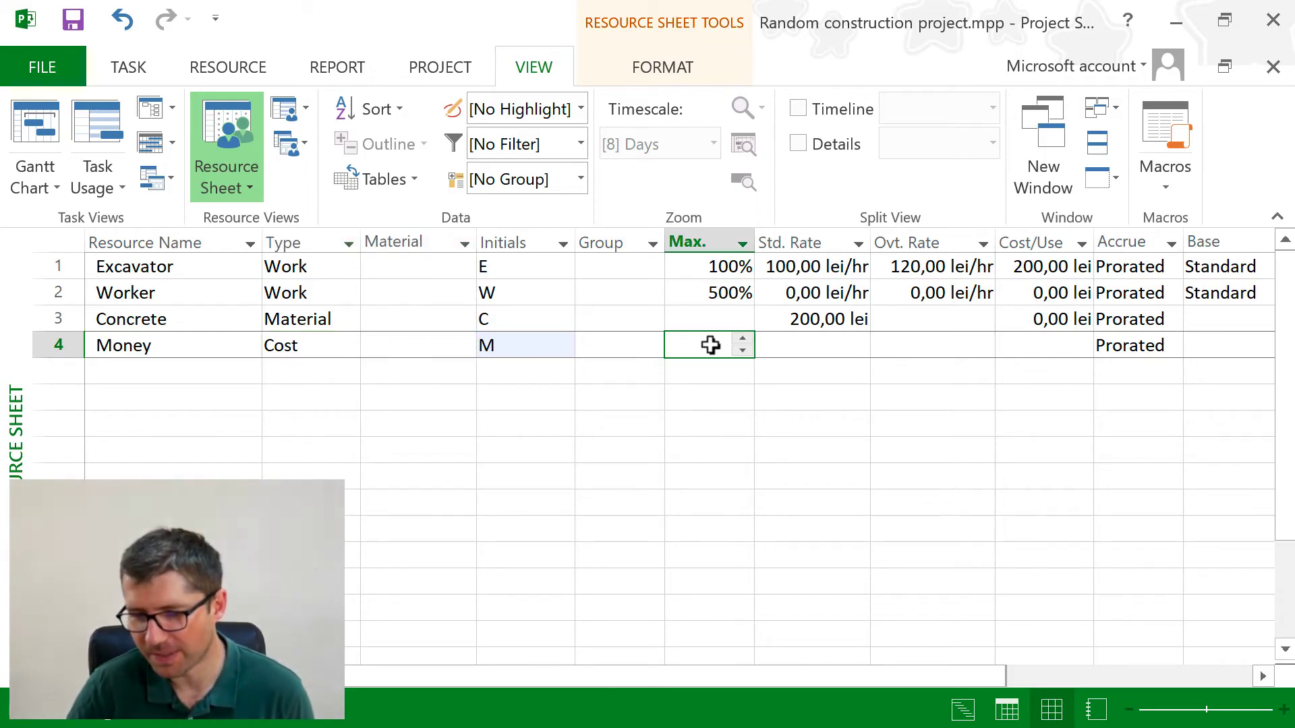
click(817, 349)
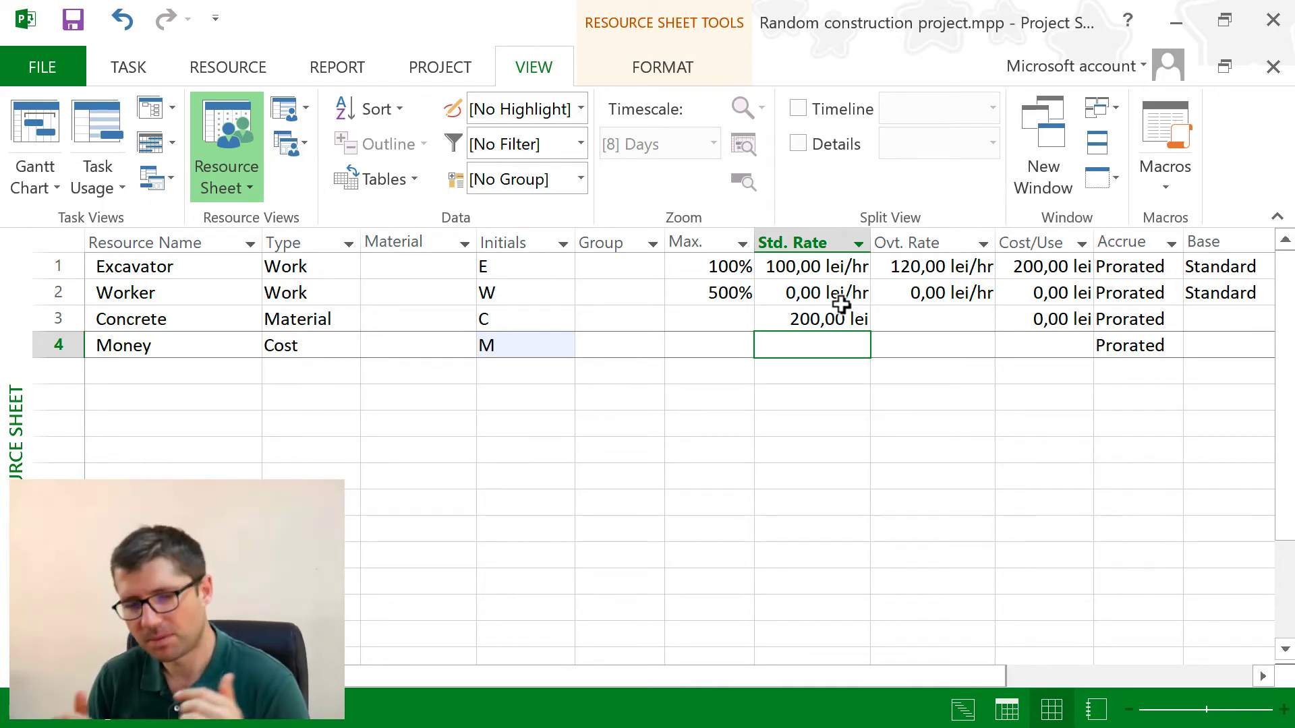
click(290, 344)
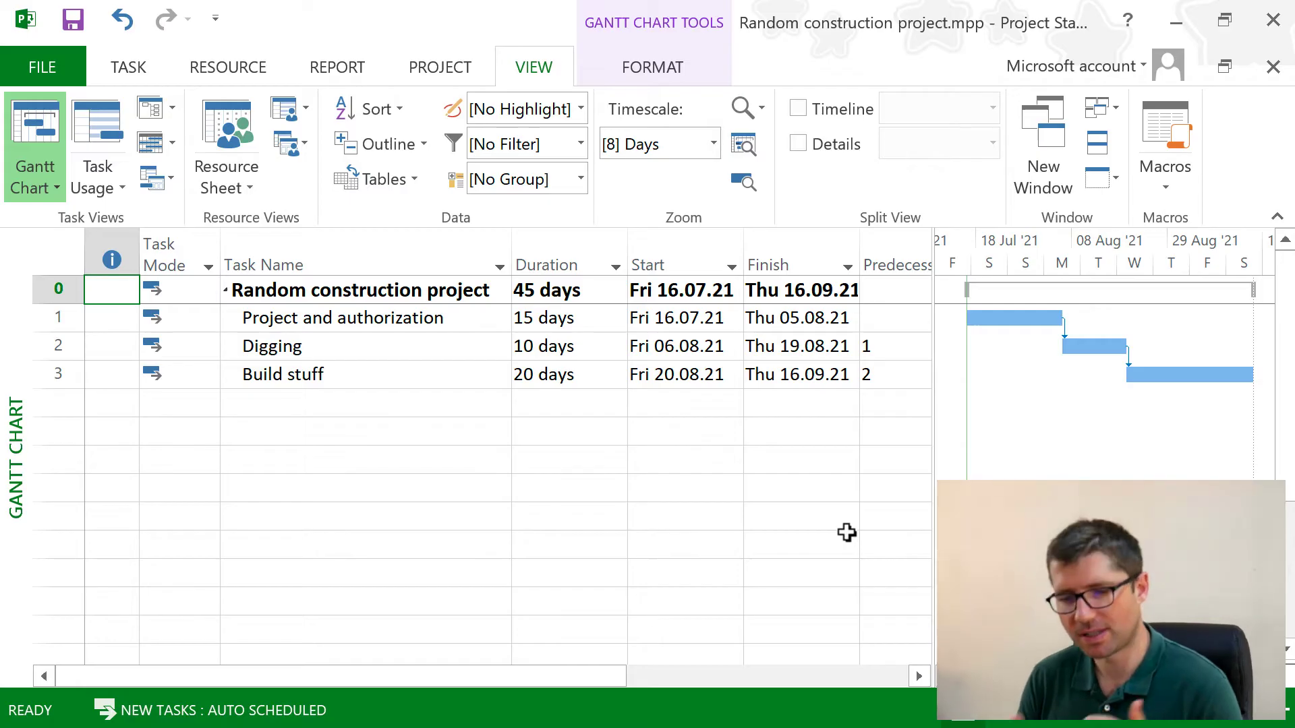
- Examine the resource list in the task information of the Project and authorization task, and close it without changes
click(343, 320)
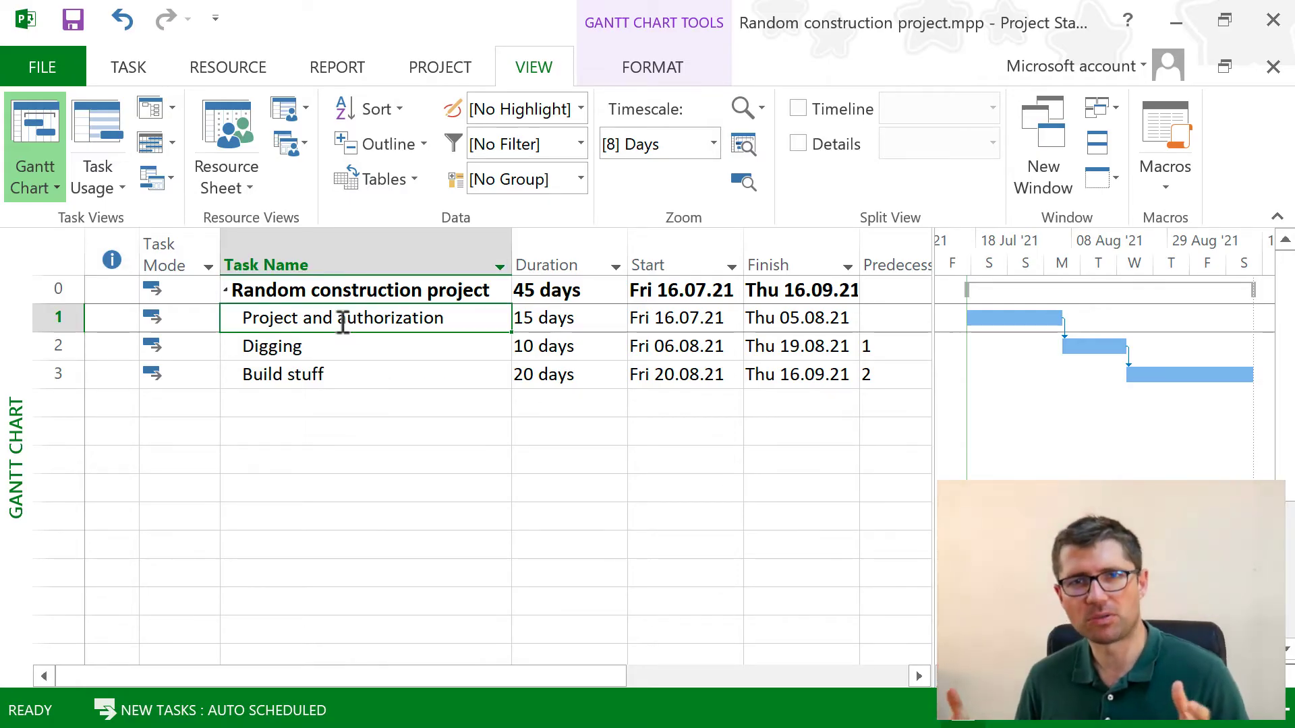
right_click(343, 323)
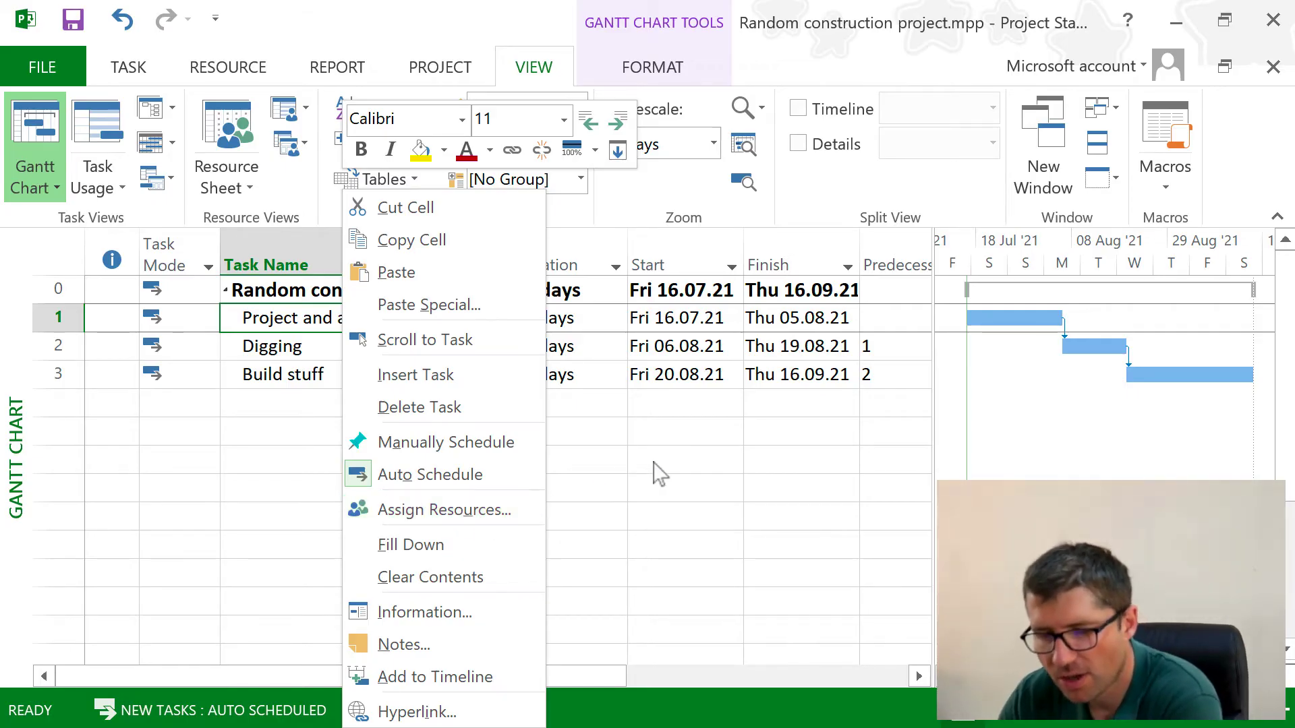
key(Escape)
click(407, 318)
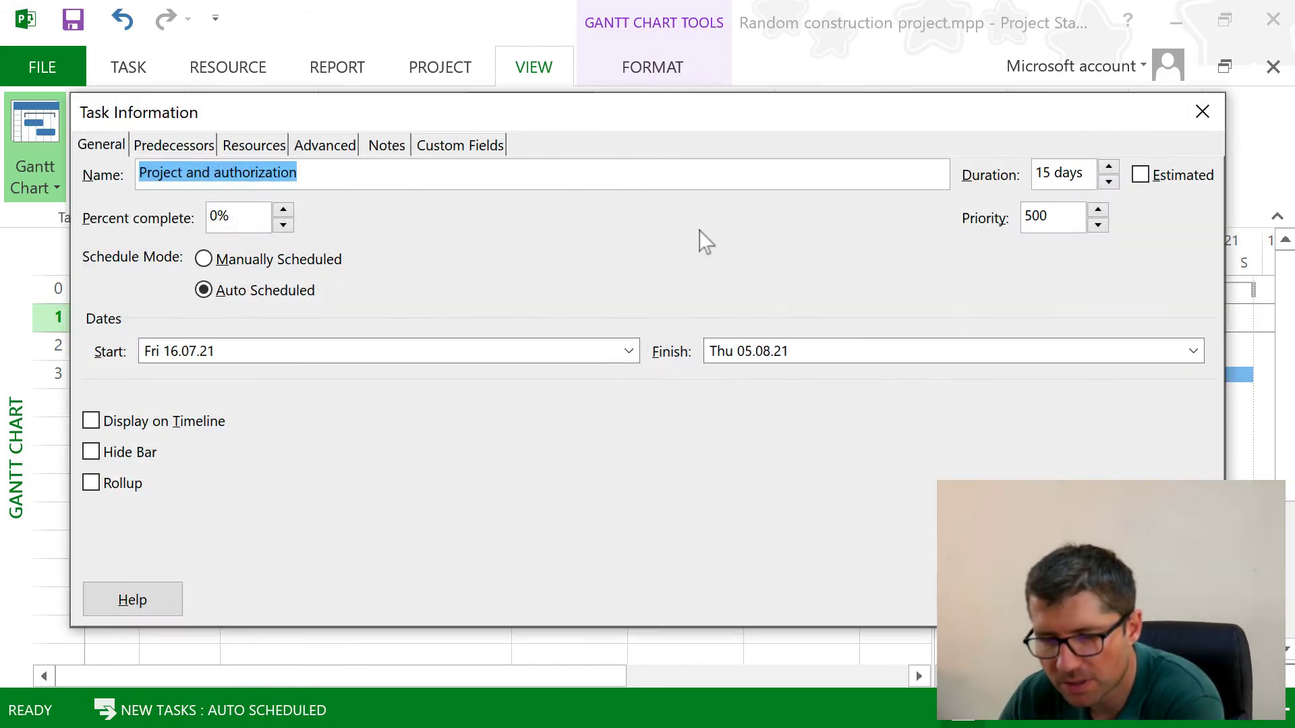
drag(239, 120, 229, 66)
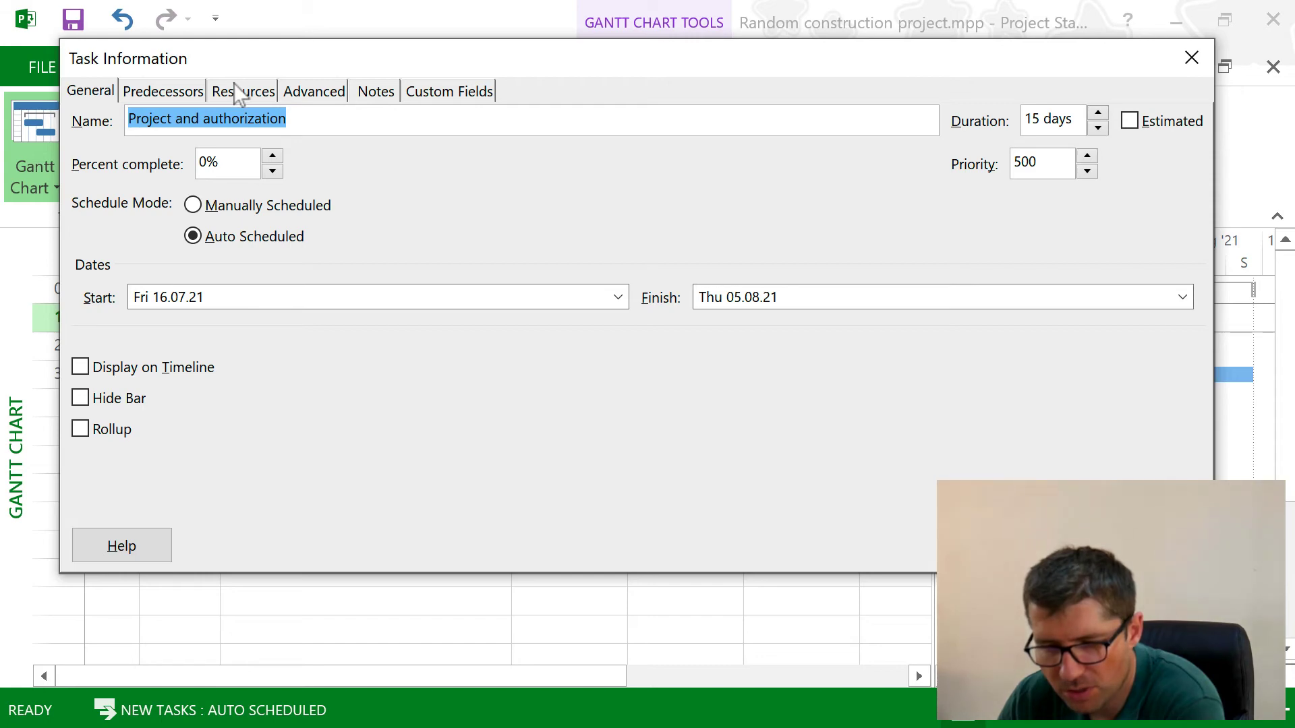
click(236, 91)
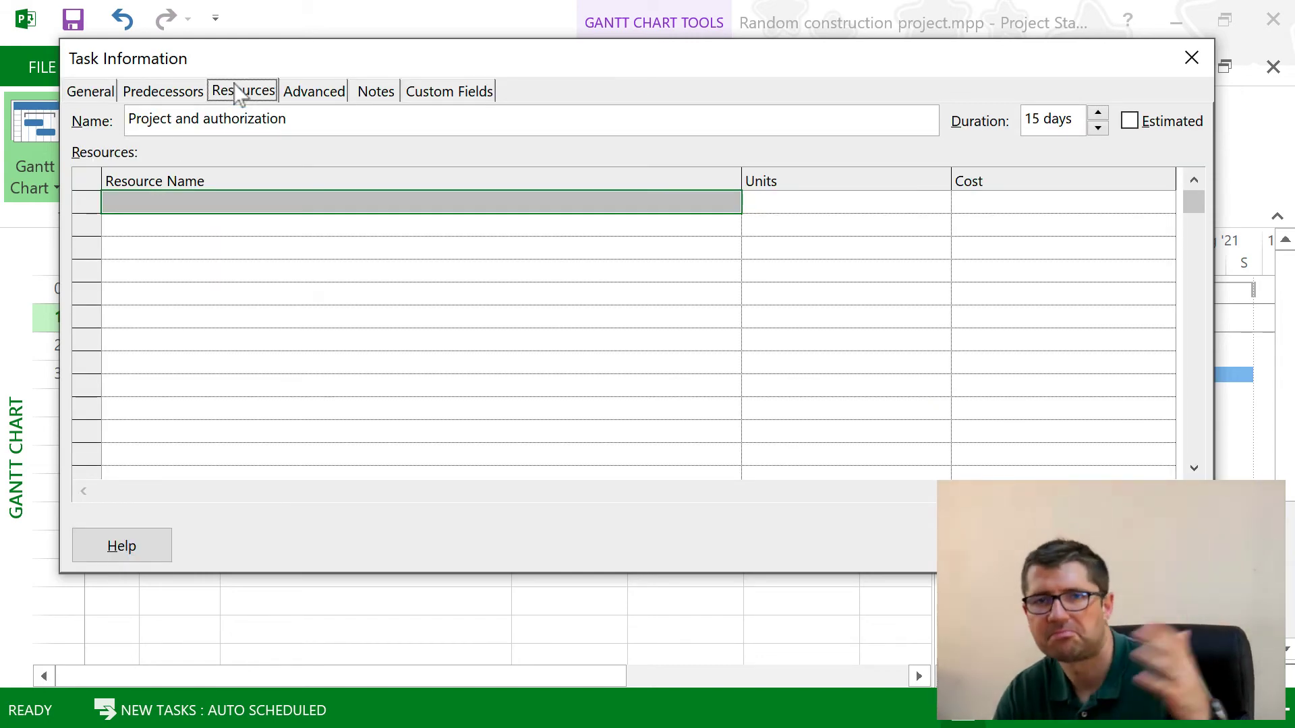
click(1202, 54)
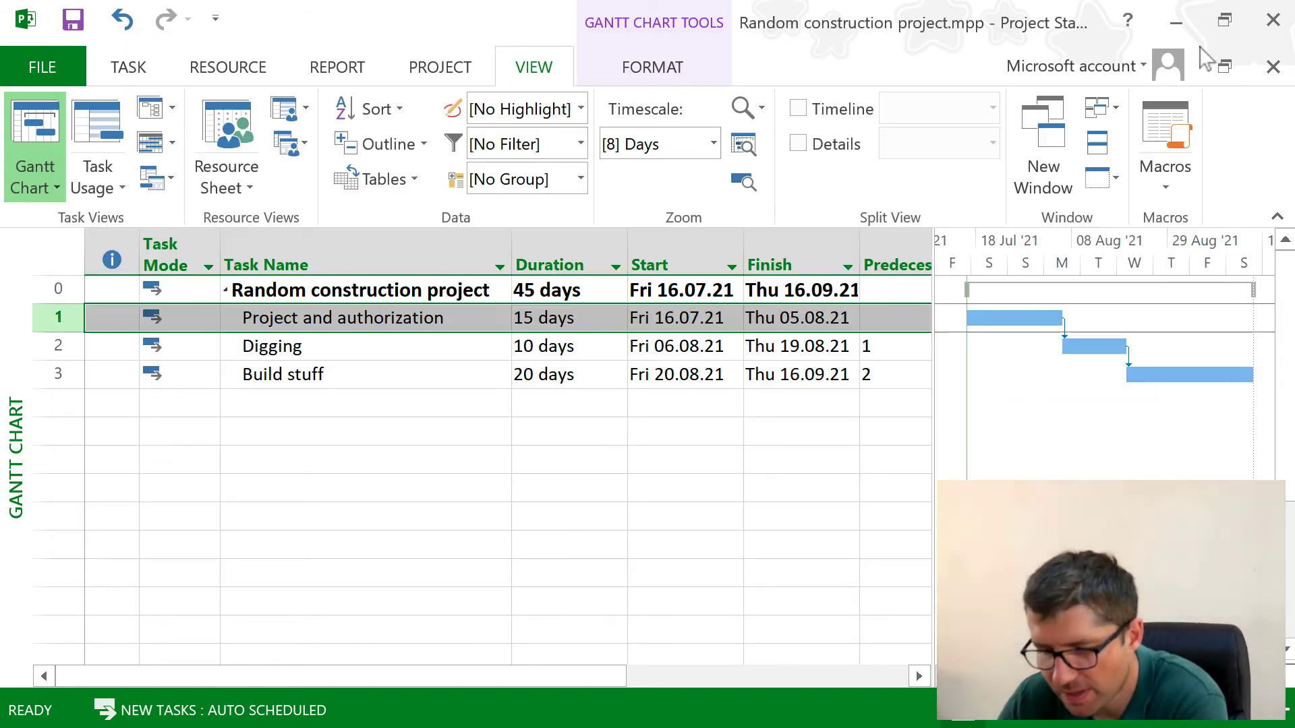
- Assign the Money resource to the Project and authorization task with a cost of 5000 lei
right_click(408, 323)
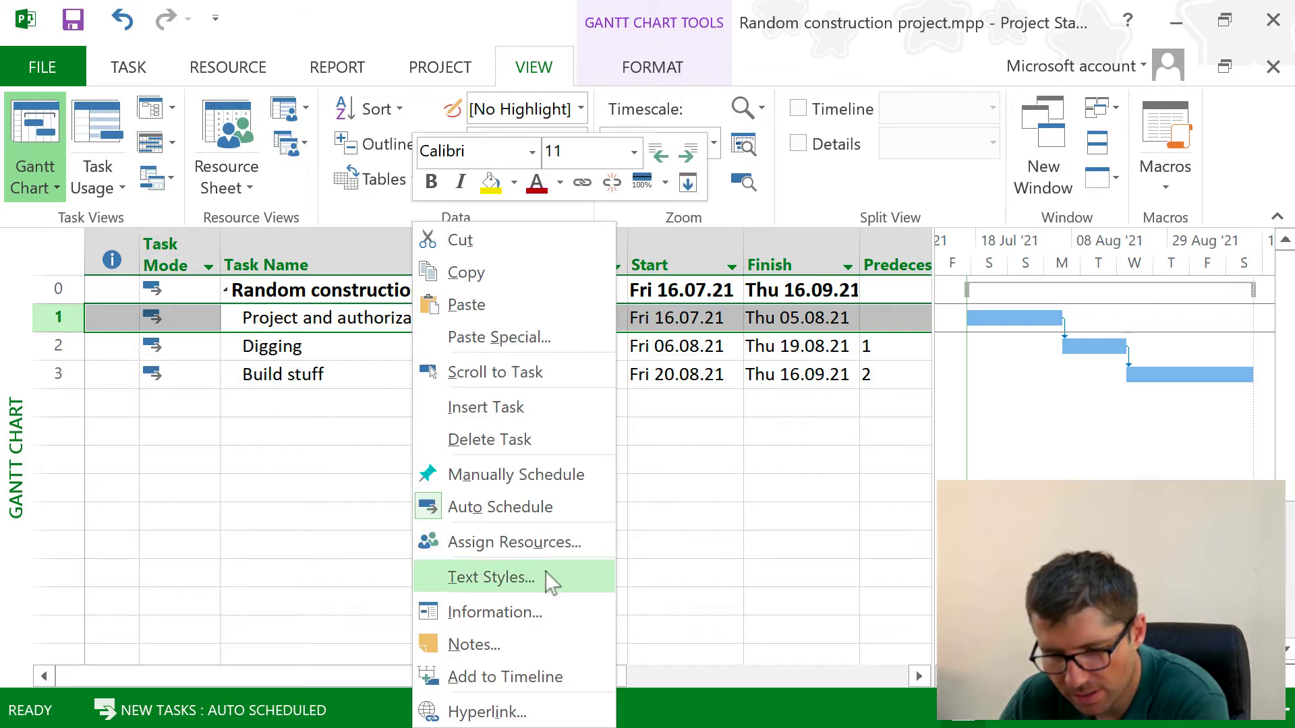
click(538, 542)
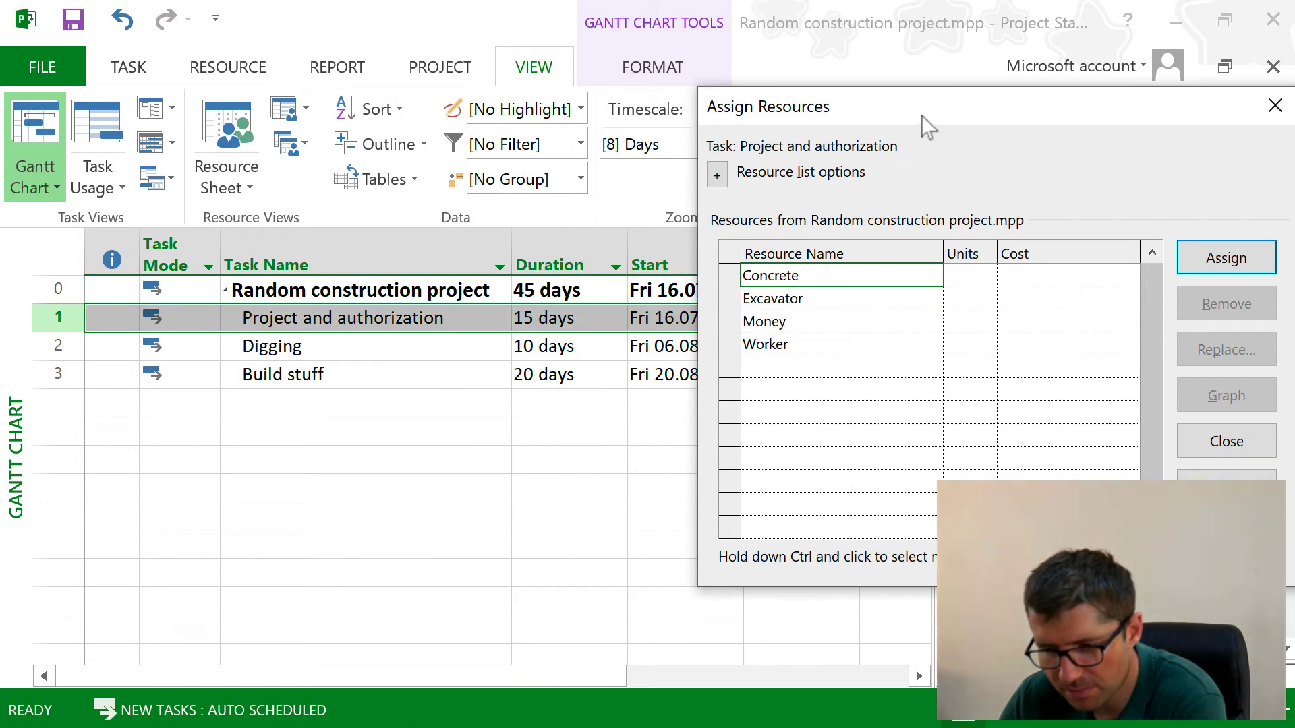
drag(921, 115, 864, 57)
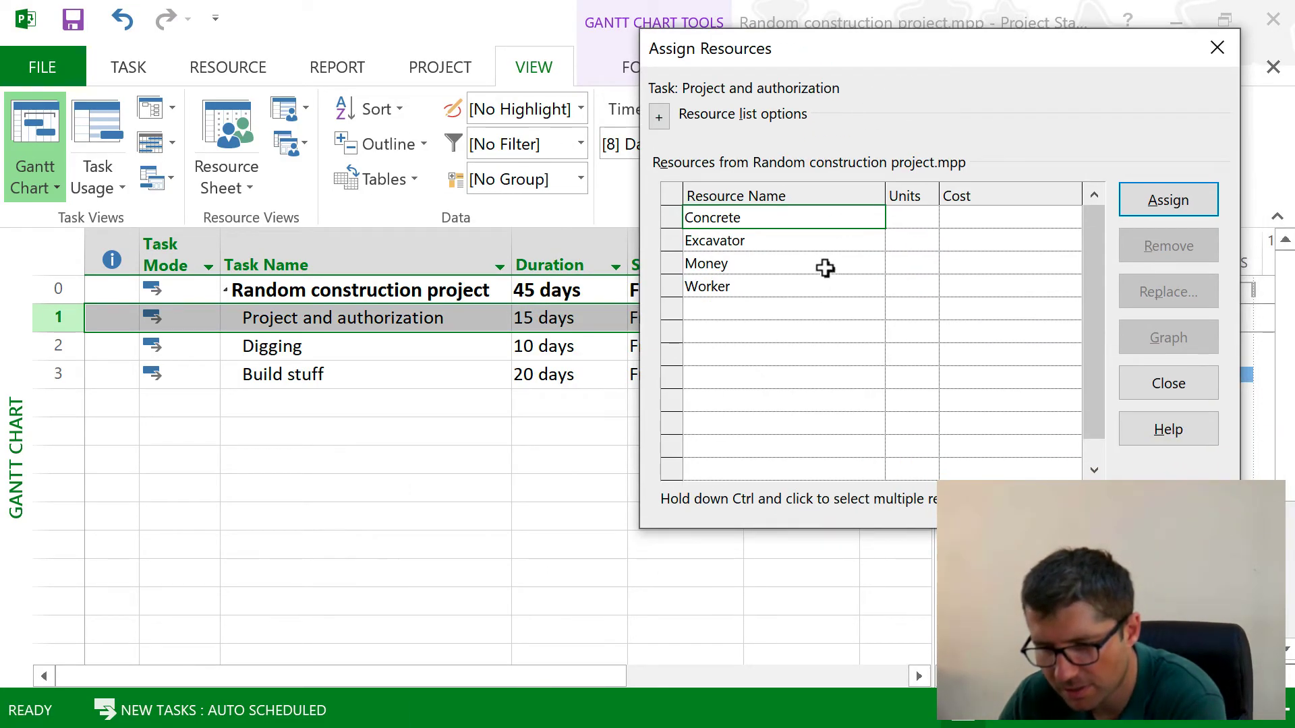
click(910, 264)
click(1015, 265)
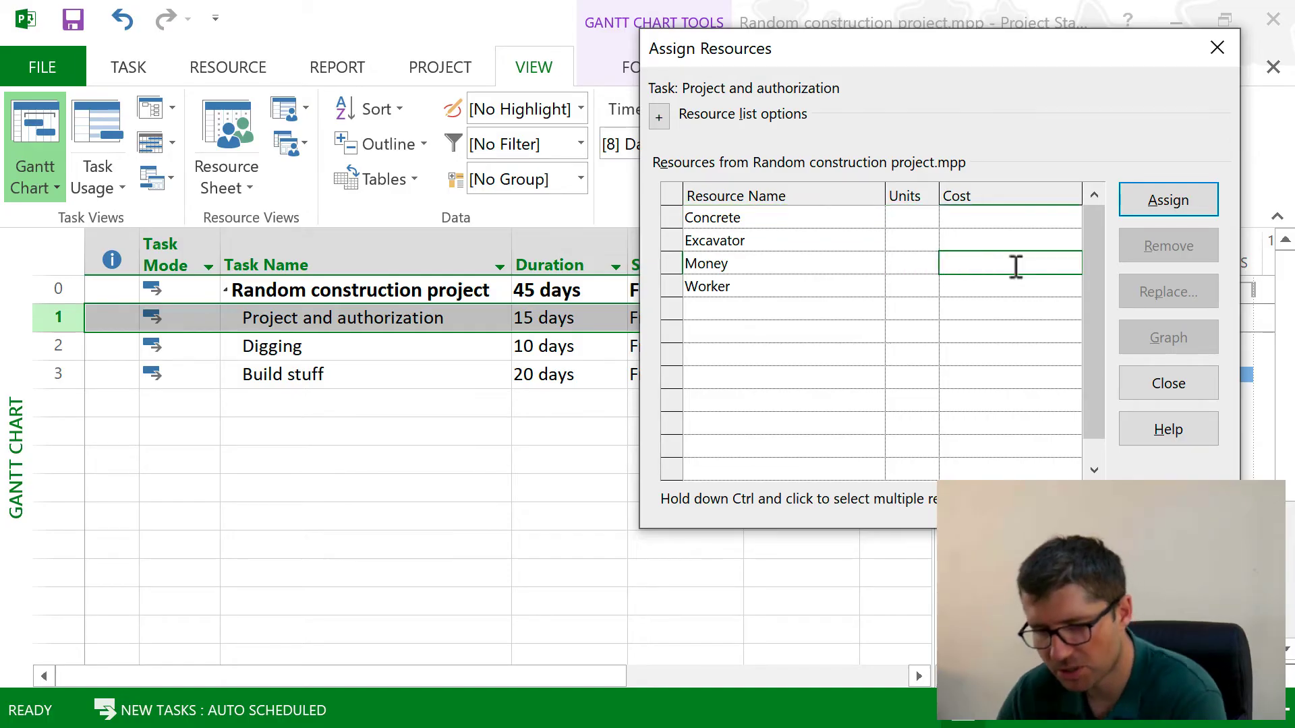
text(4)
key(BackSpace)
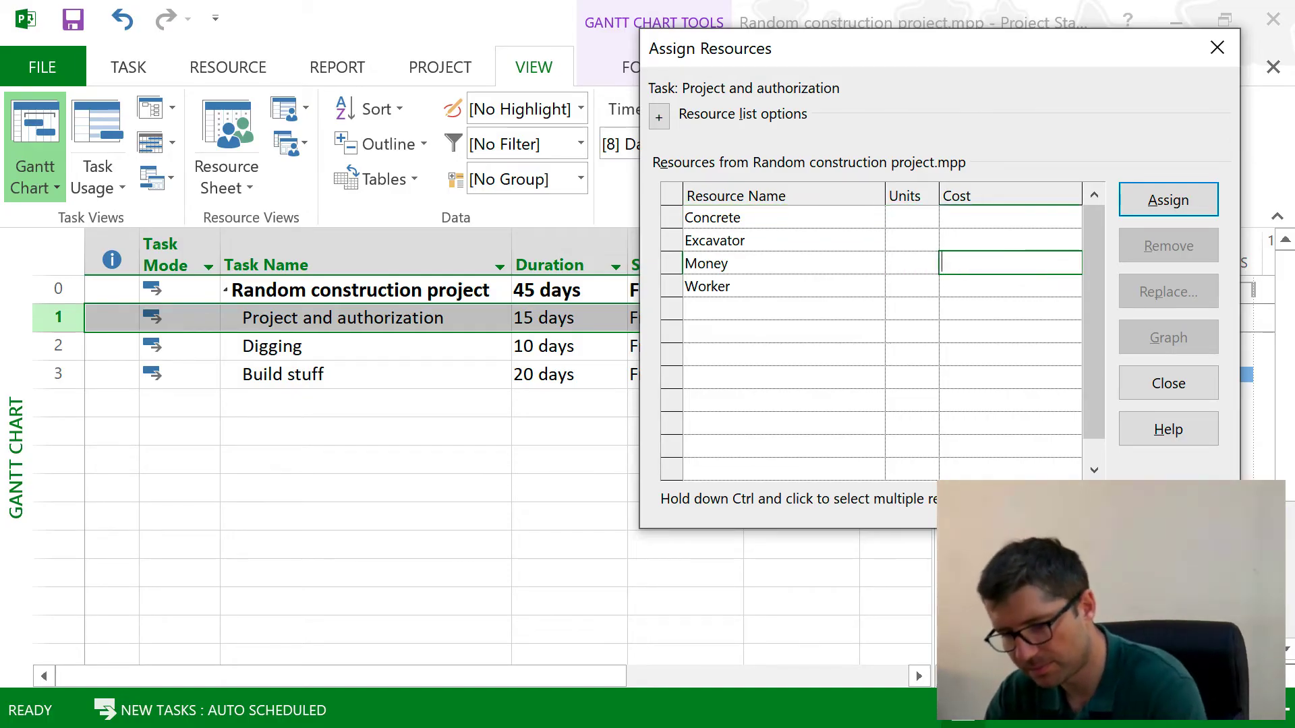
text(5000)
click(1126, 213)
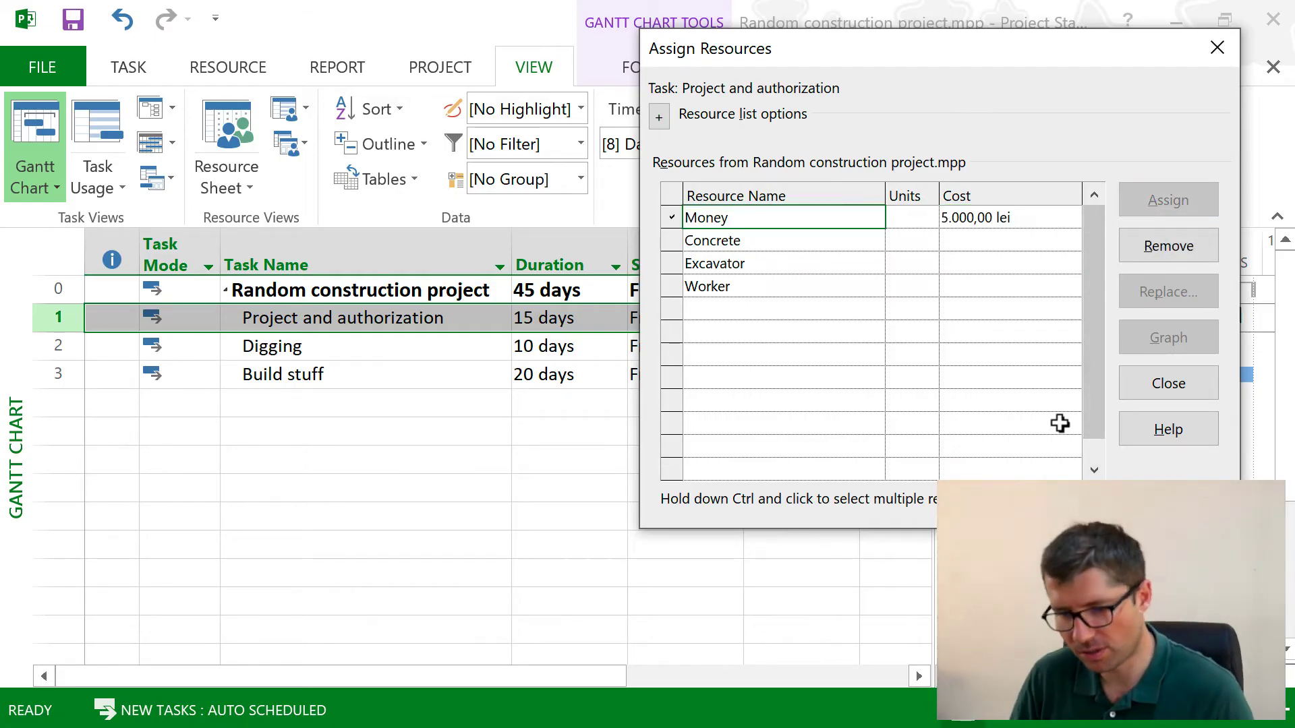
click(1218, 47)
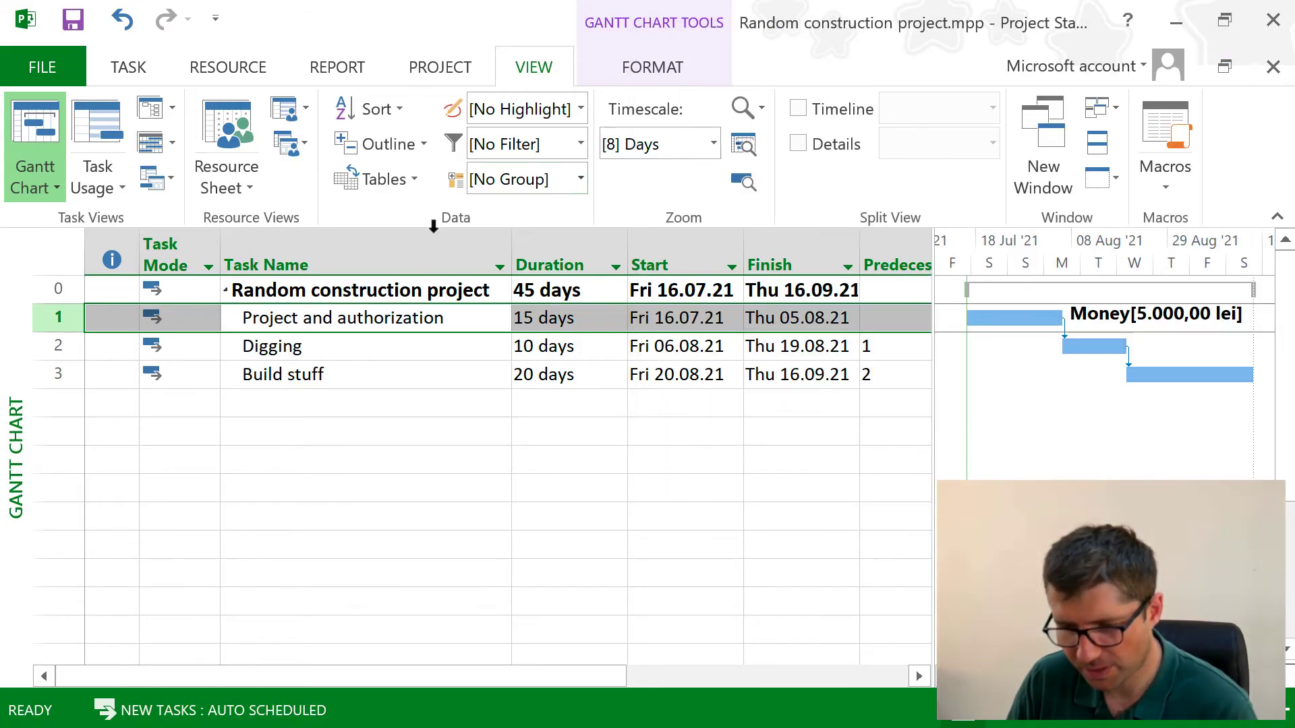
- Display the Cost table for the tasks and widen its Total Cost column to show the full amounts
click(152, 73)
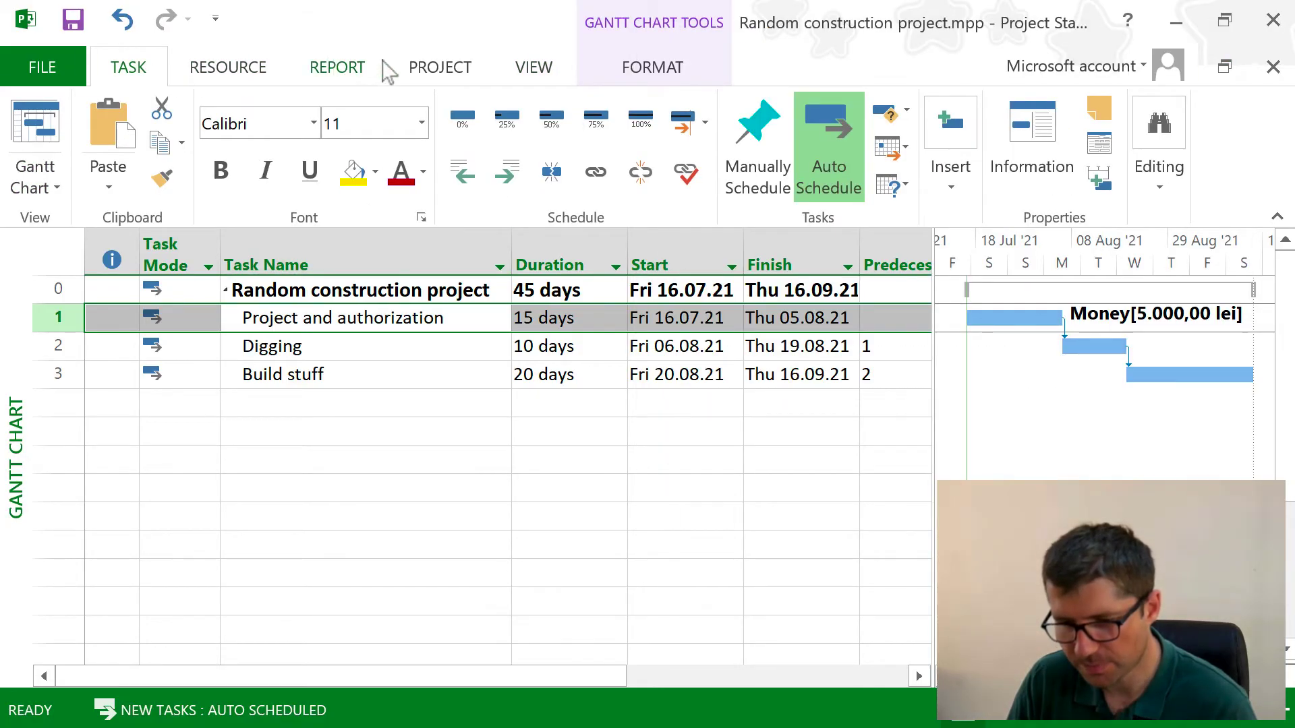
click(519, 70)
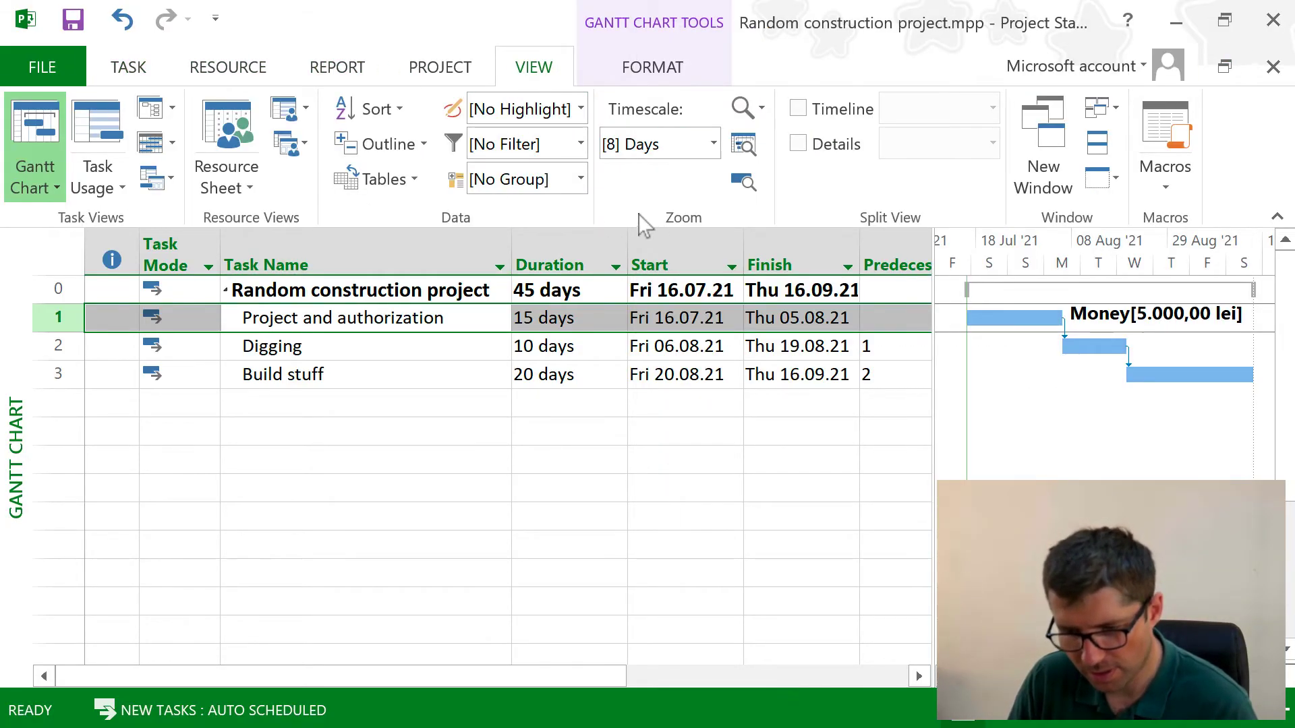
click(400, 174)
click(402, 286)
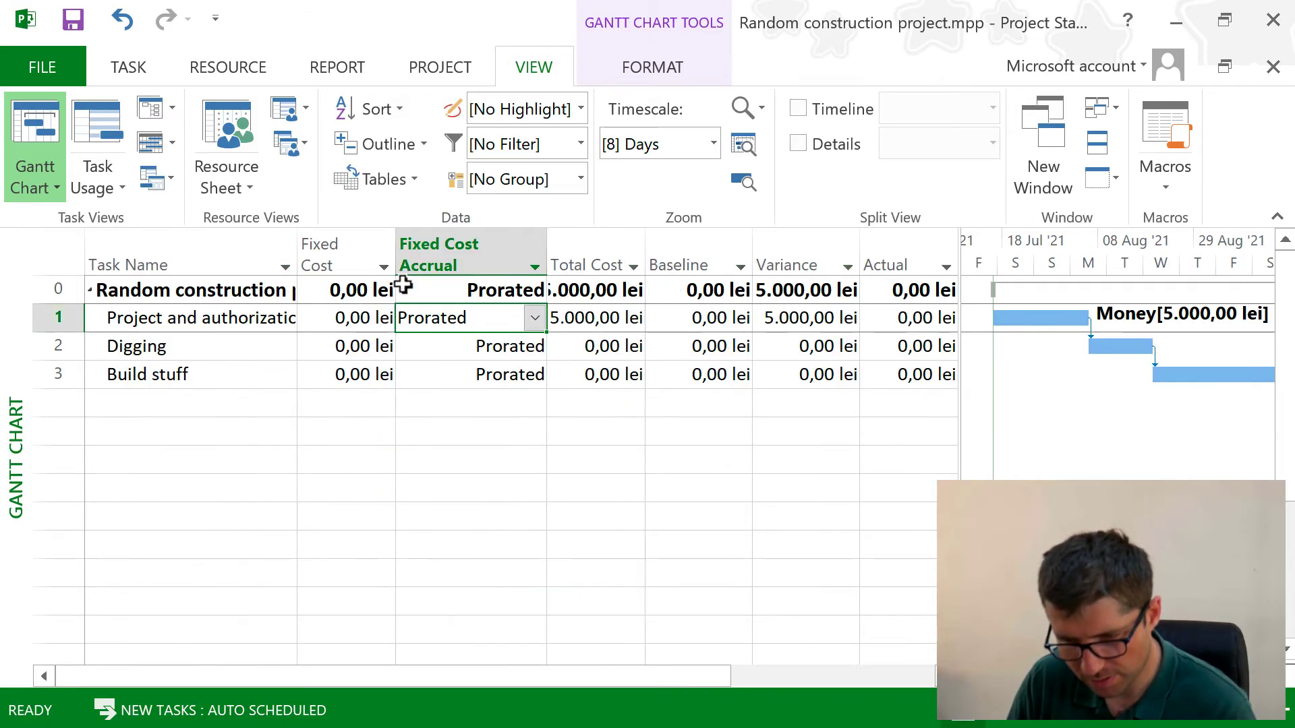
click(529, 463)
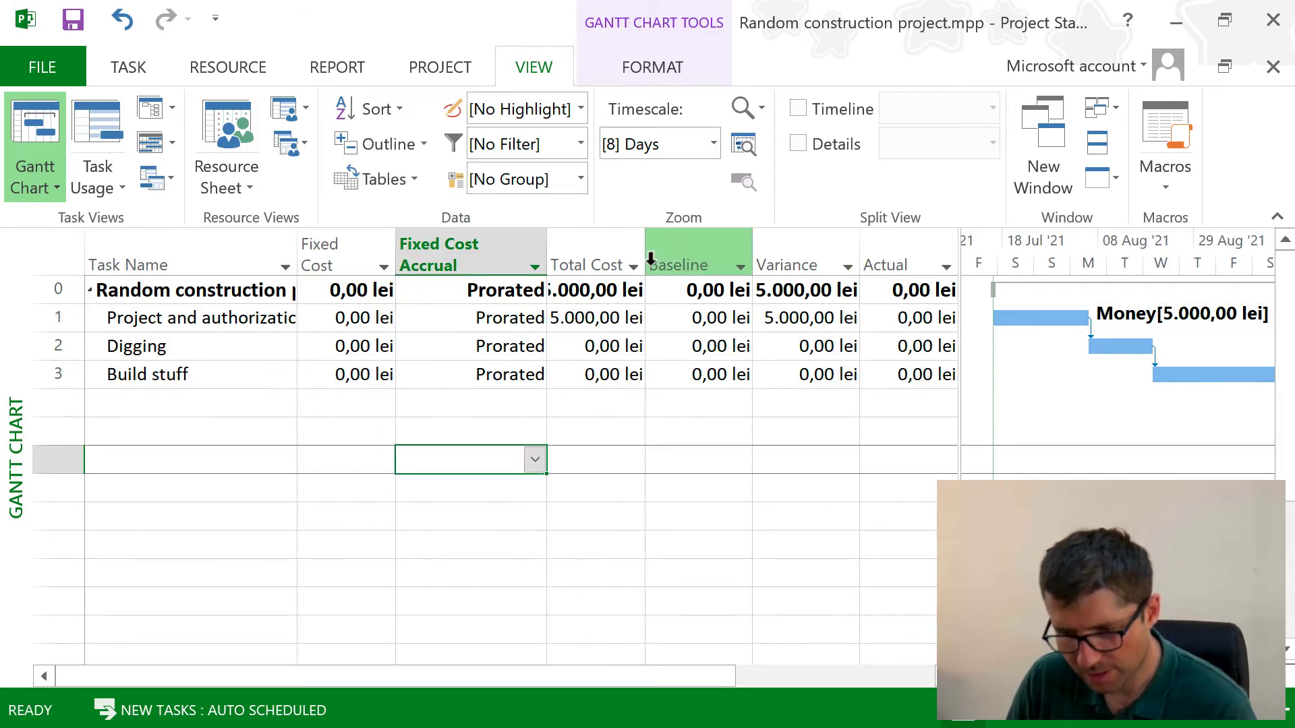
drag(644, 265, 680, 265)
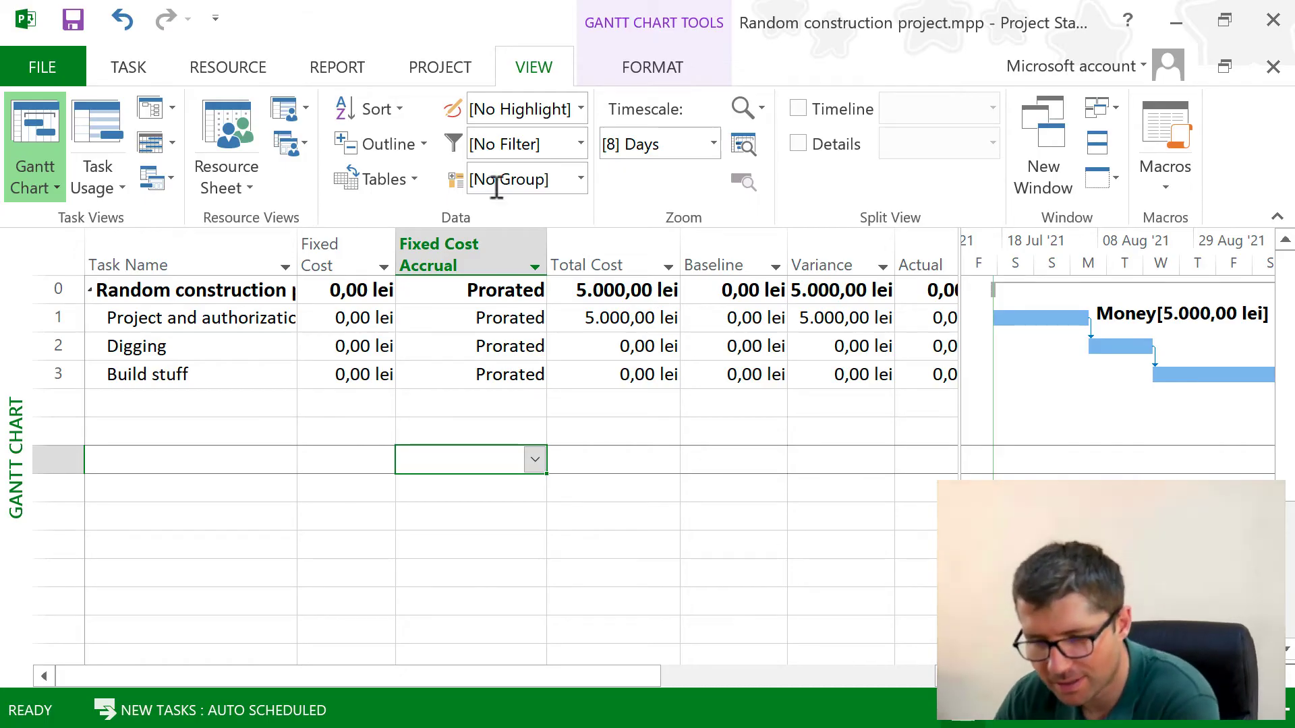
- Return the task list to the Entry table
click(398, 177)
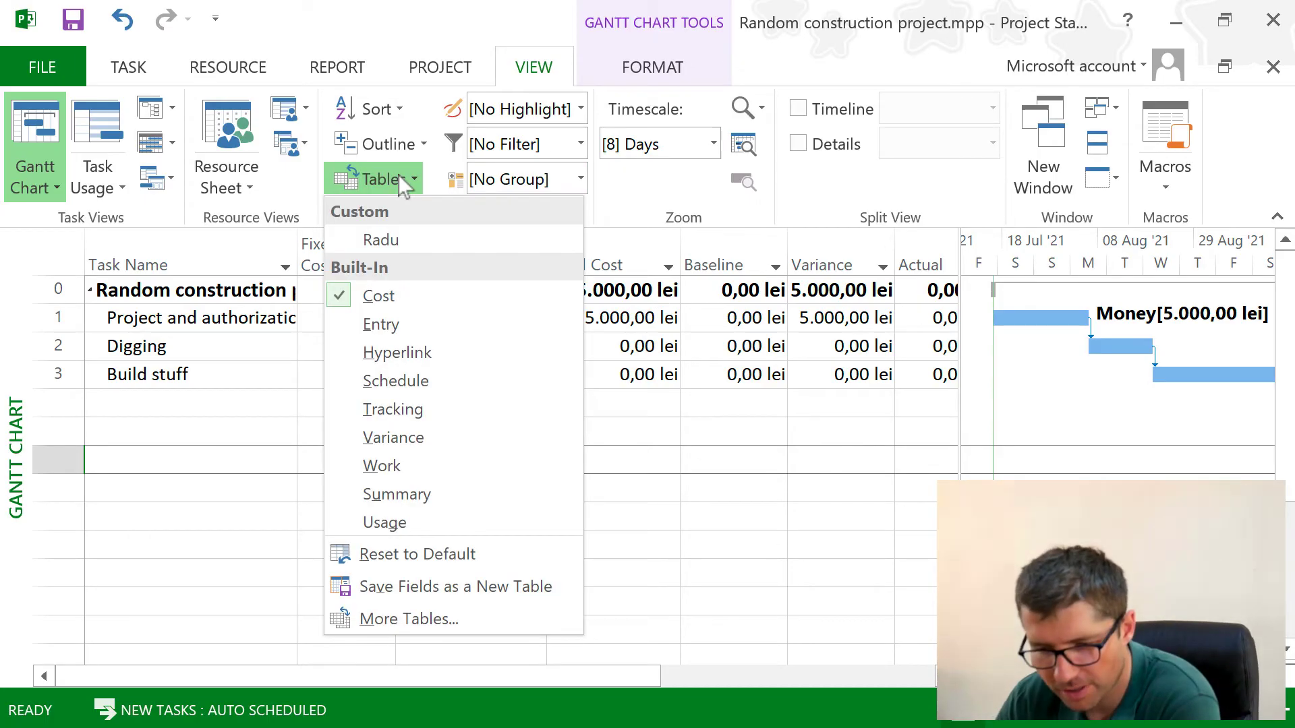
click(435, 327)
click(836, 457)
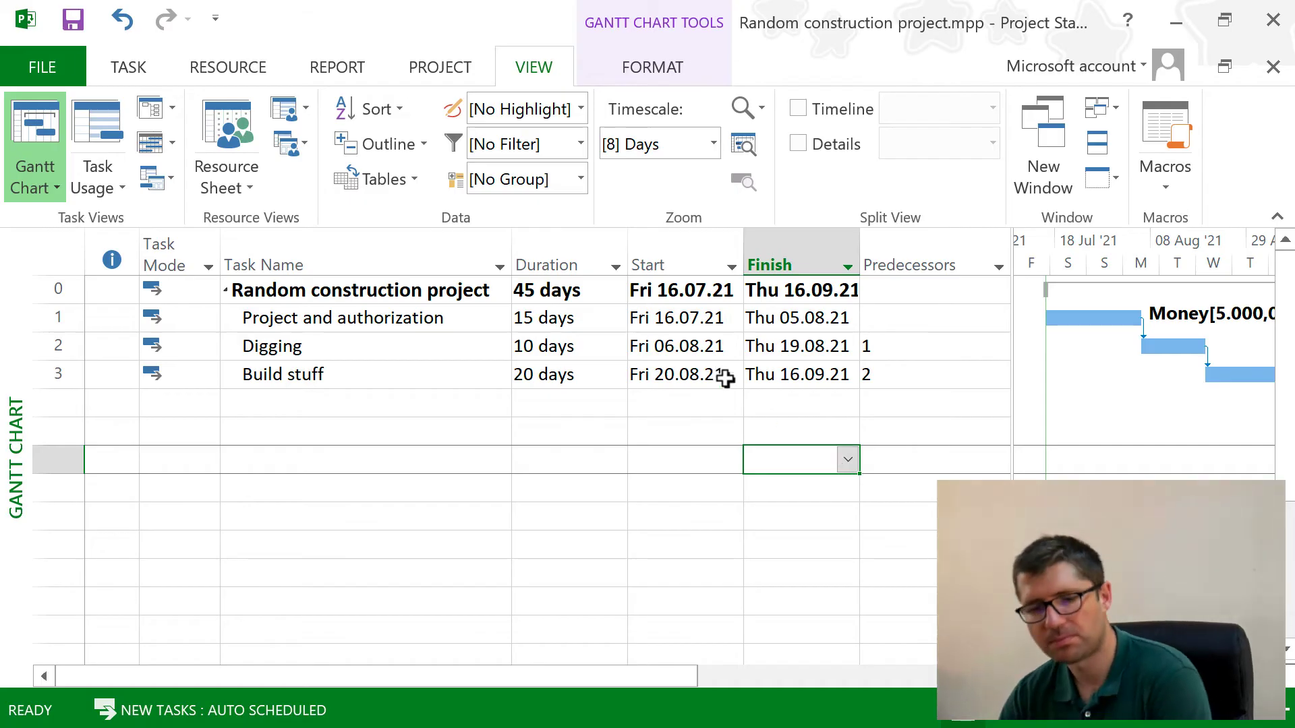
- Assign the Excavator resource to the Digging task at 100% units
click(475, 324)
click(390, 346)
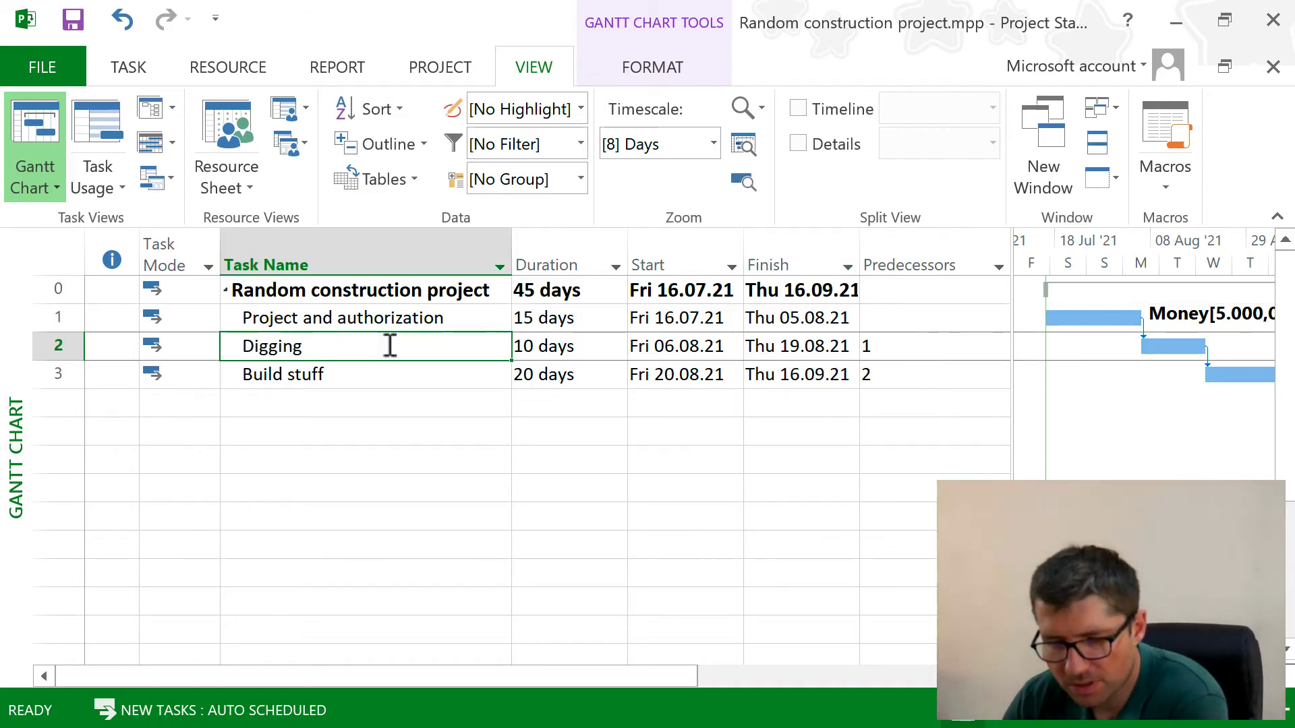
right_click(368, 344)
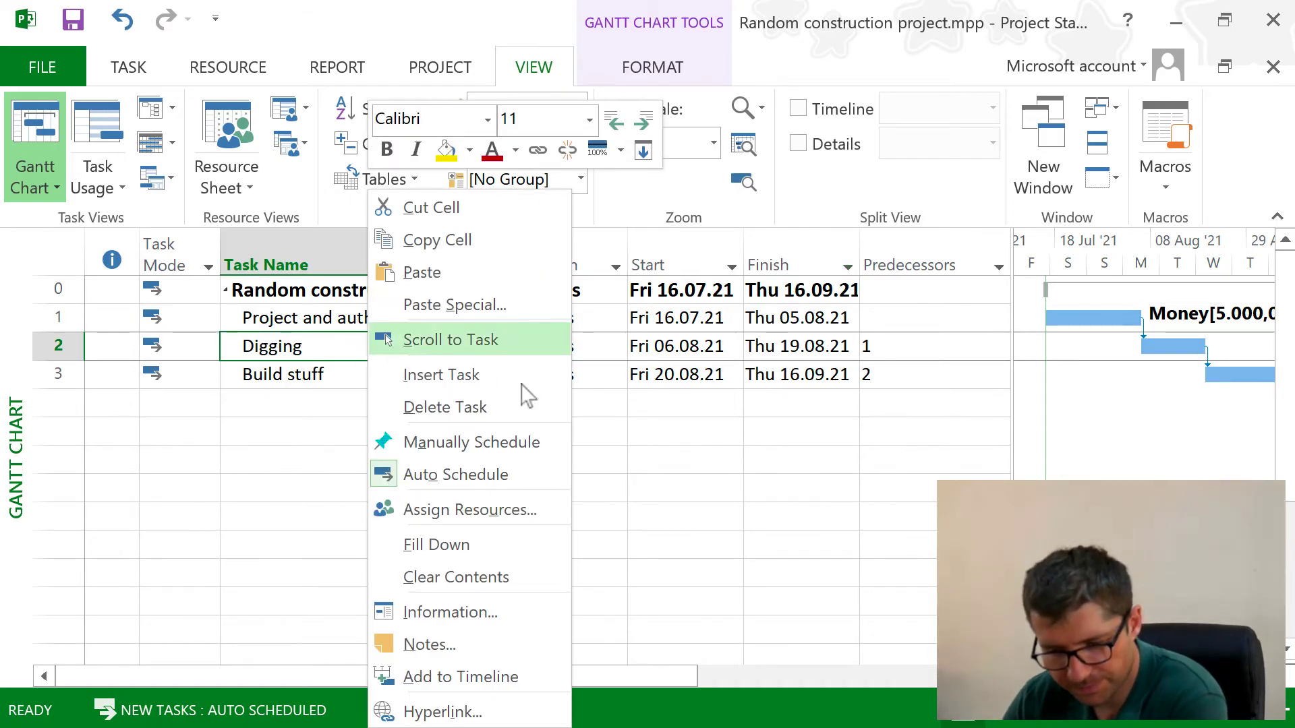
click(493, 507)
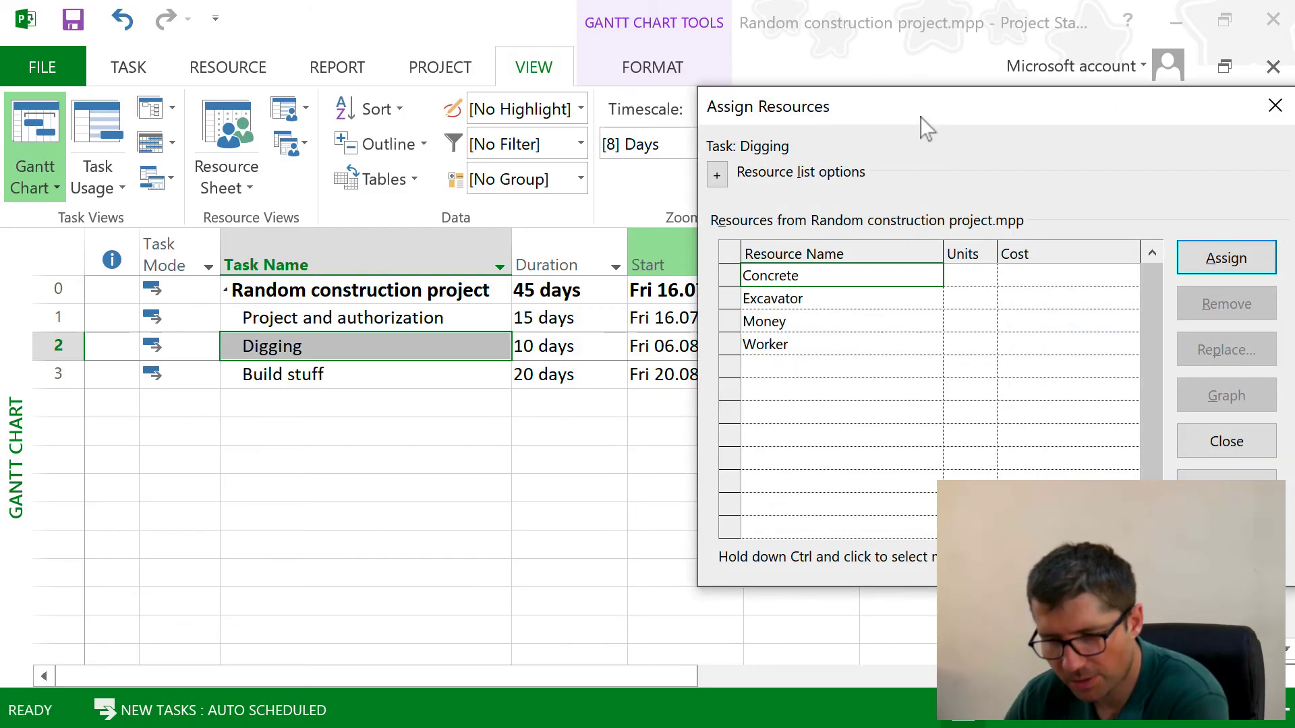
drag(777, 108, 748, 63)
click(792, 235)
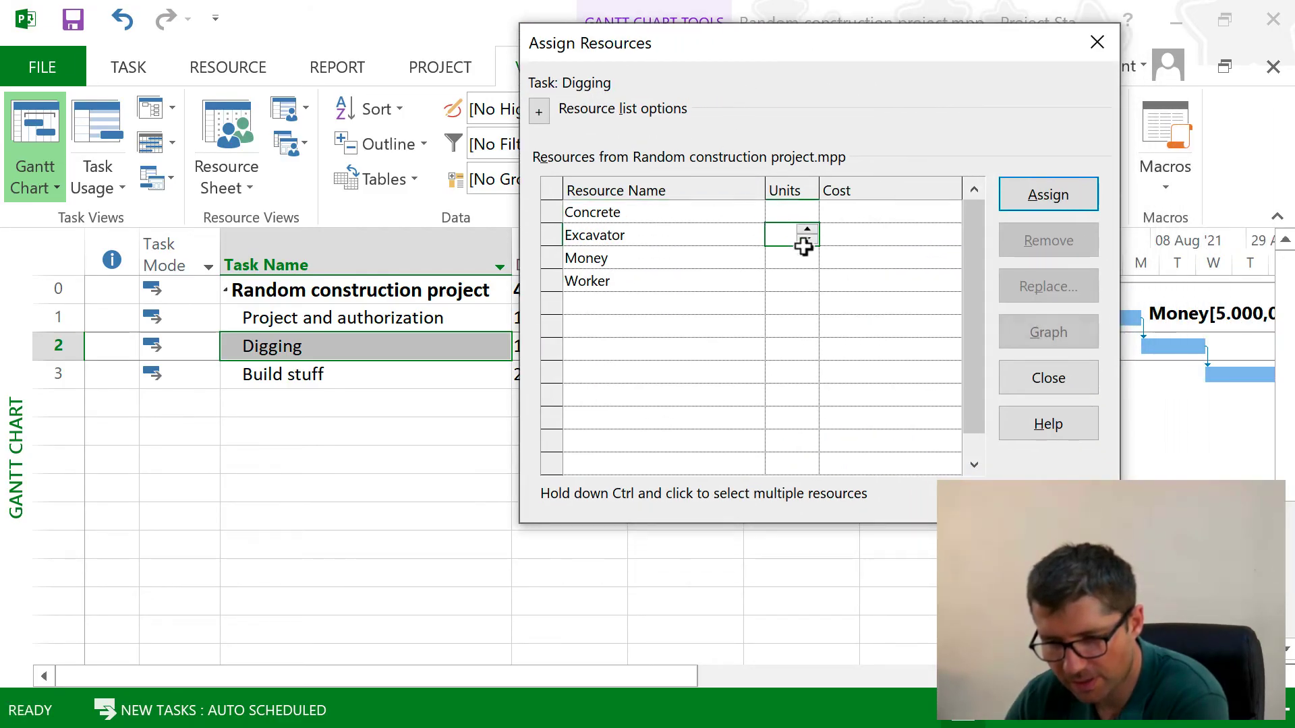
text(100)
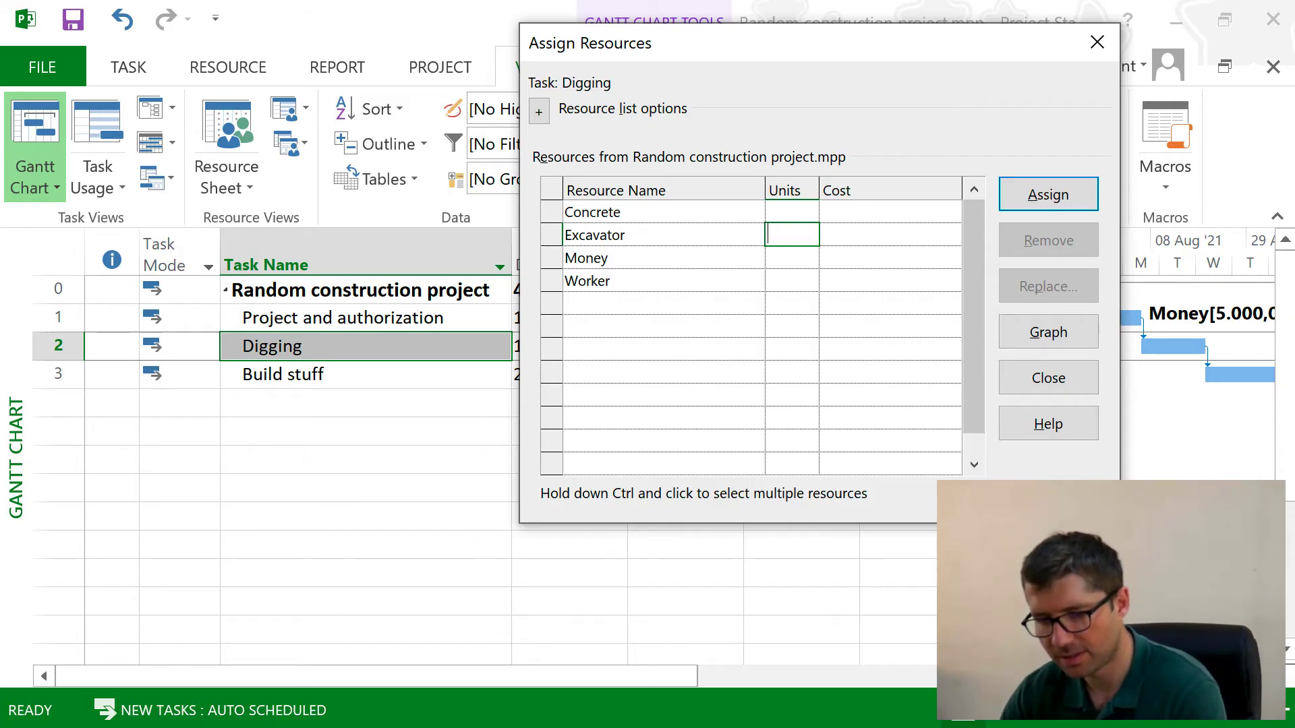
click(877, 233)
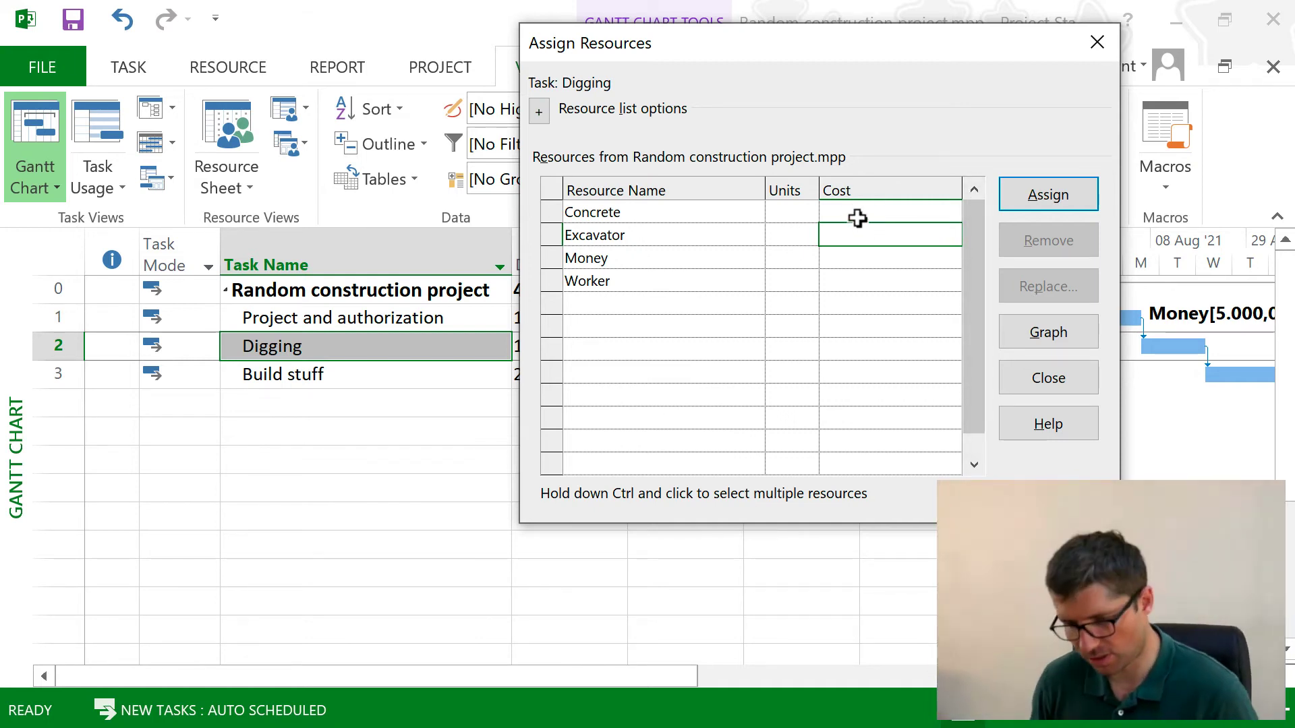
click(786, 234)
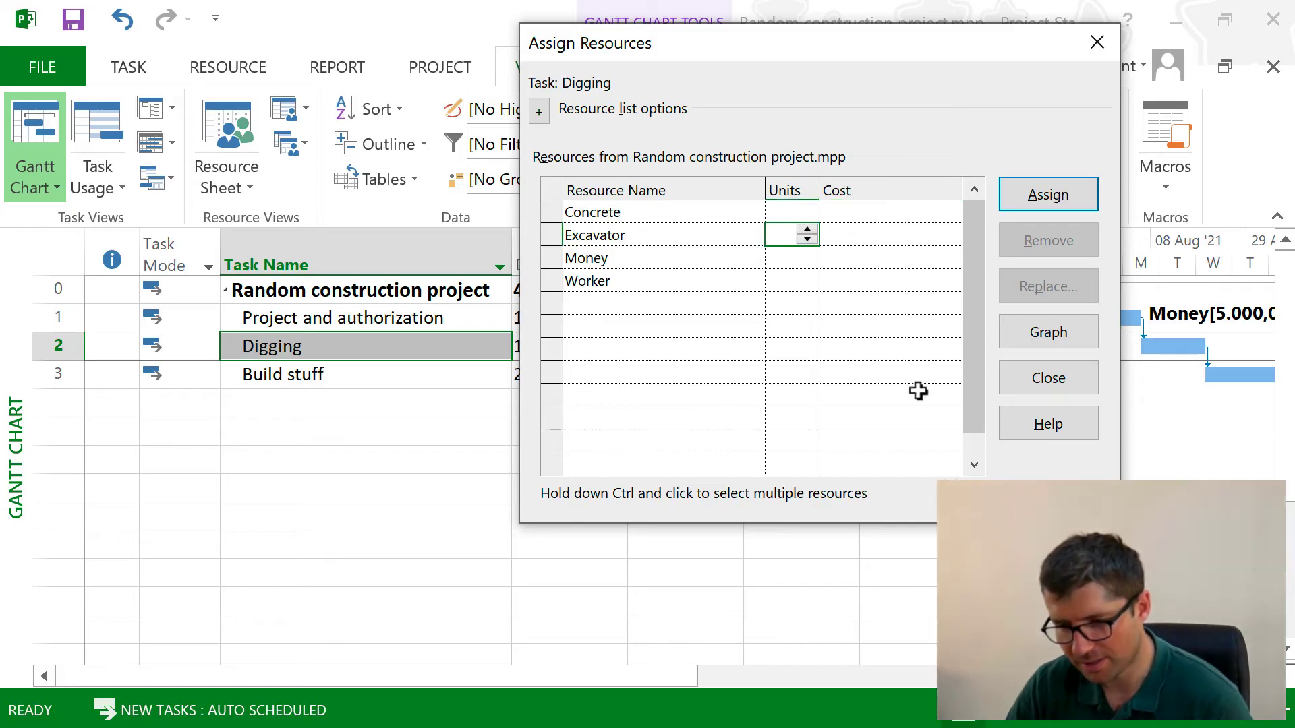
text(100)
key(Return)
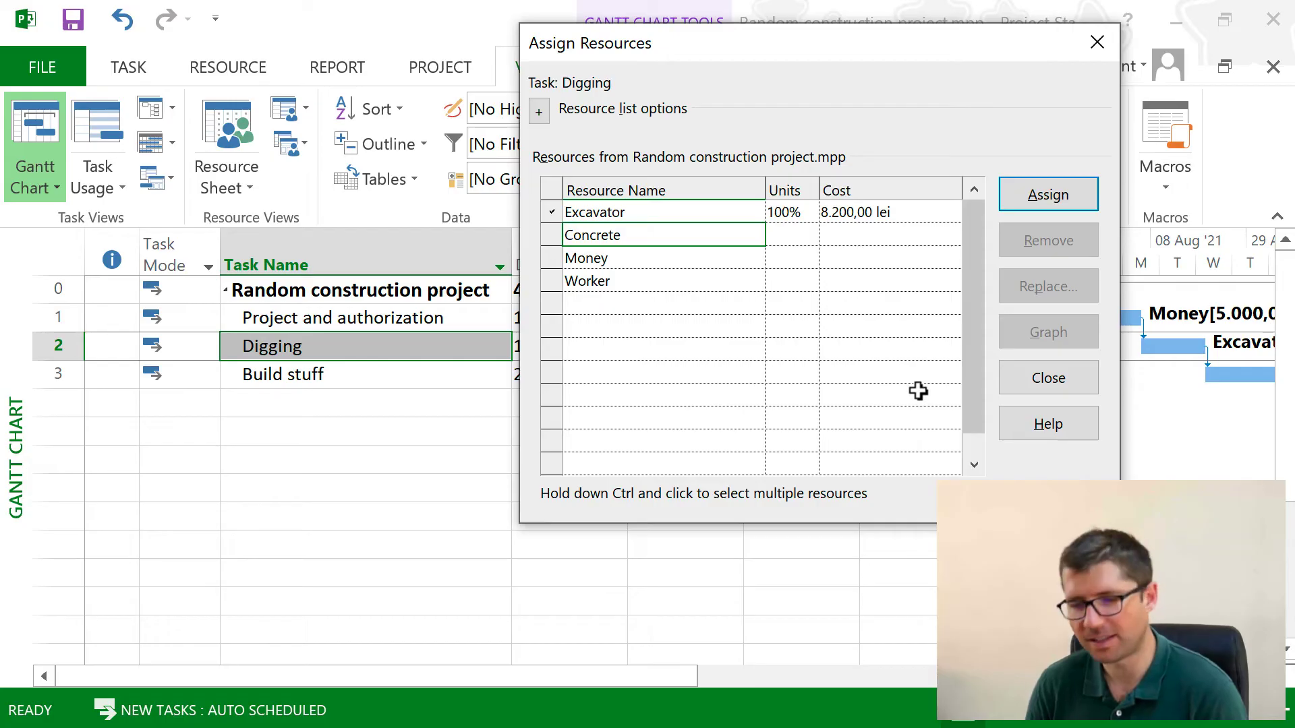
drag(984, 43, 1138, 108)
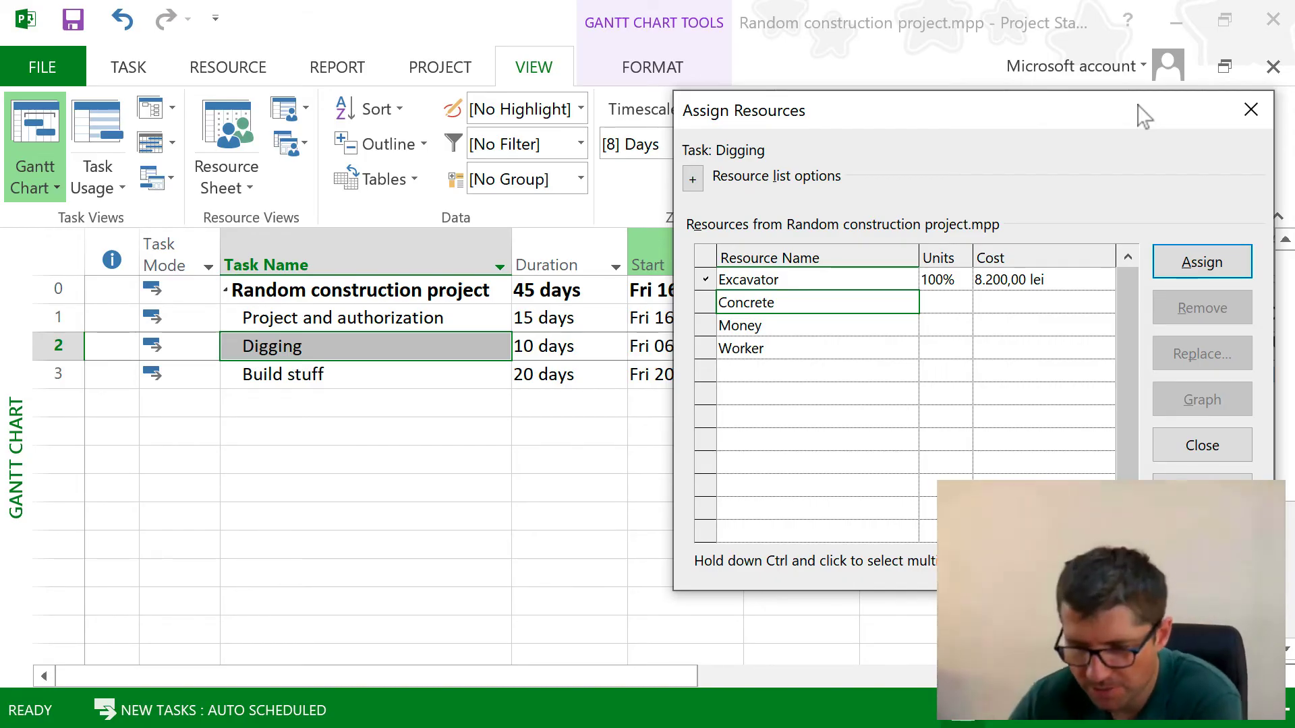
click(1249, 111)
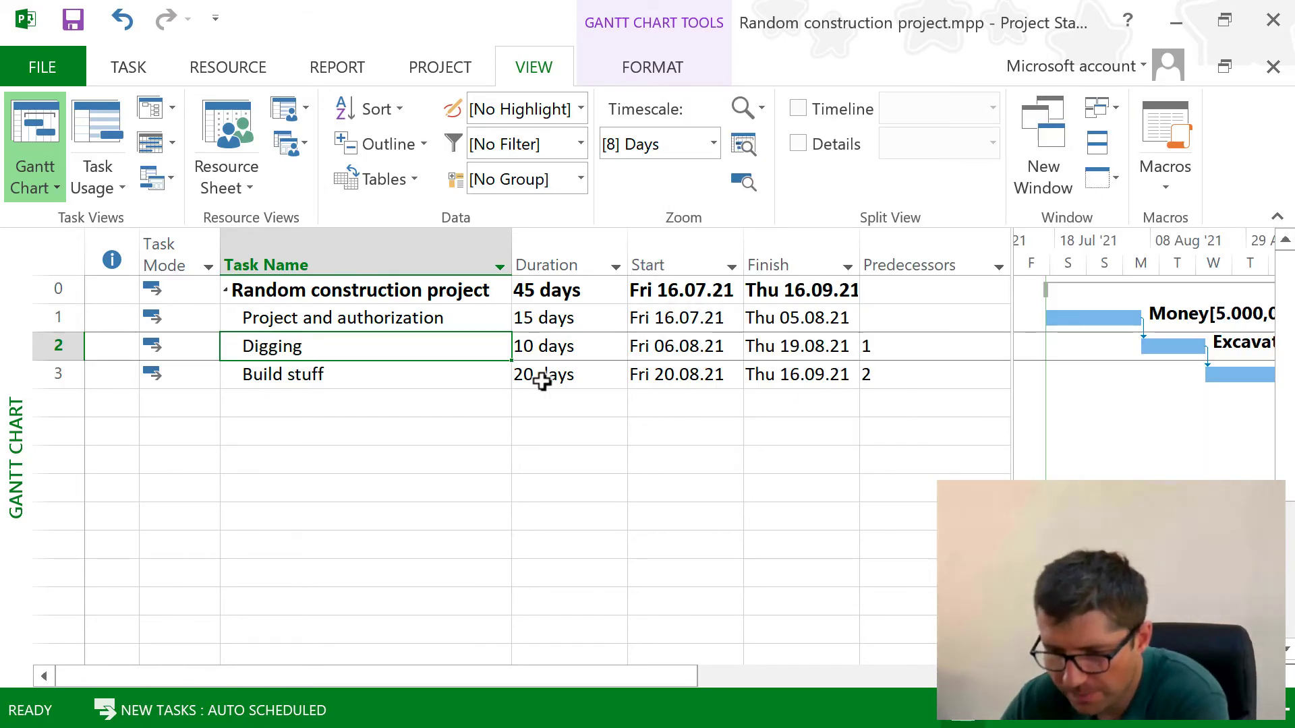
- Reduce the Excavator's assignment units on the Digging task to 50%
click(297, 314)
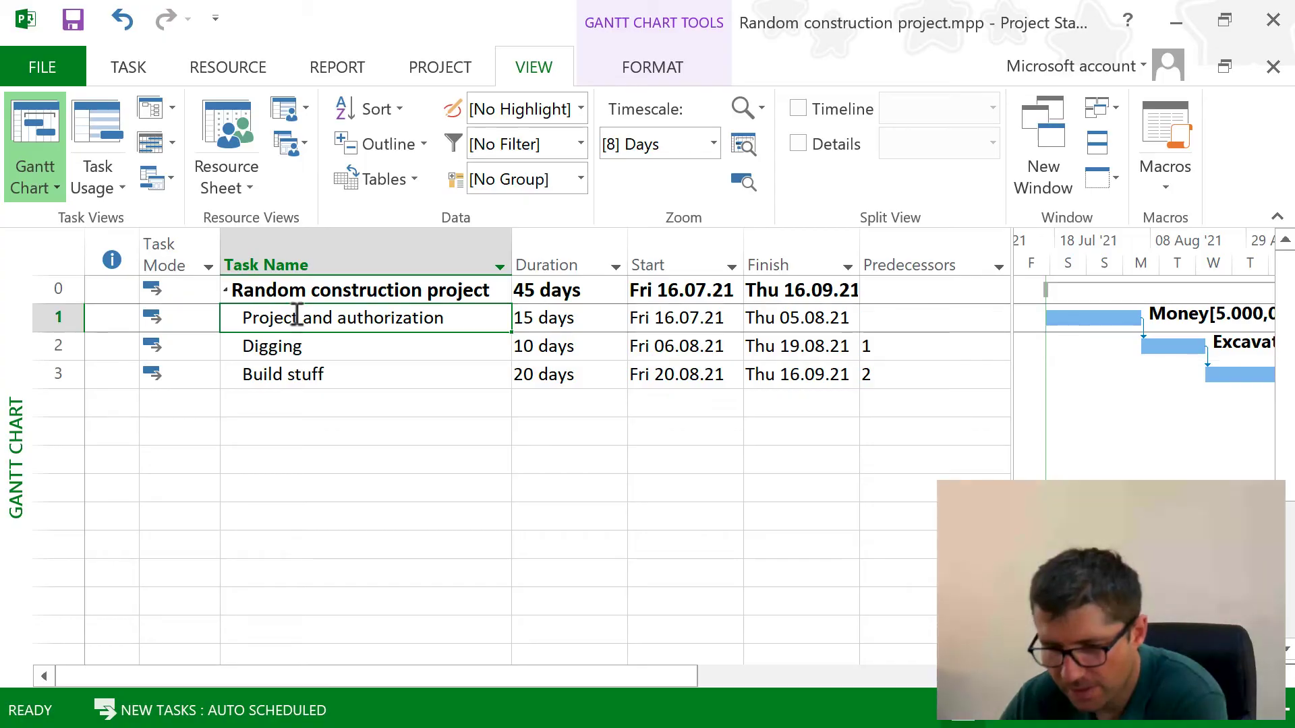
click(665, 347)
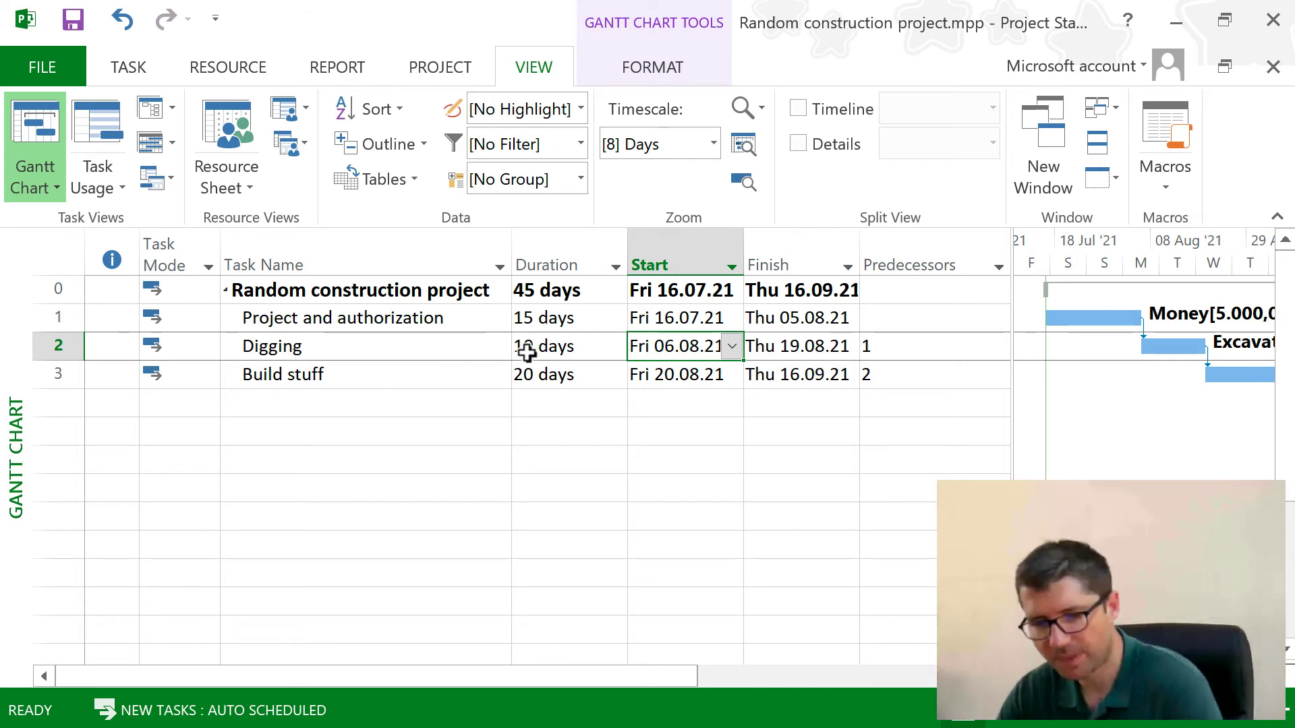
click(430, 356)
right_click(430, 356)
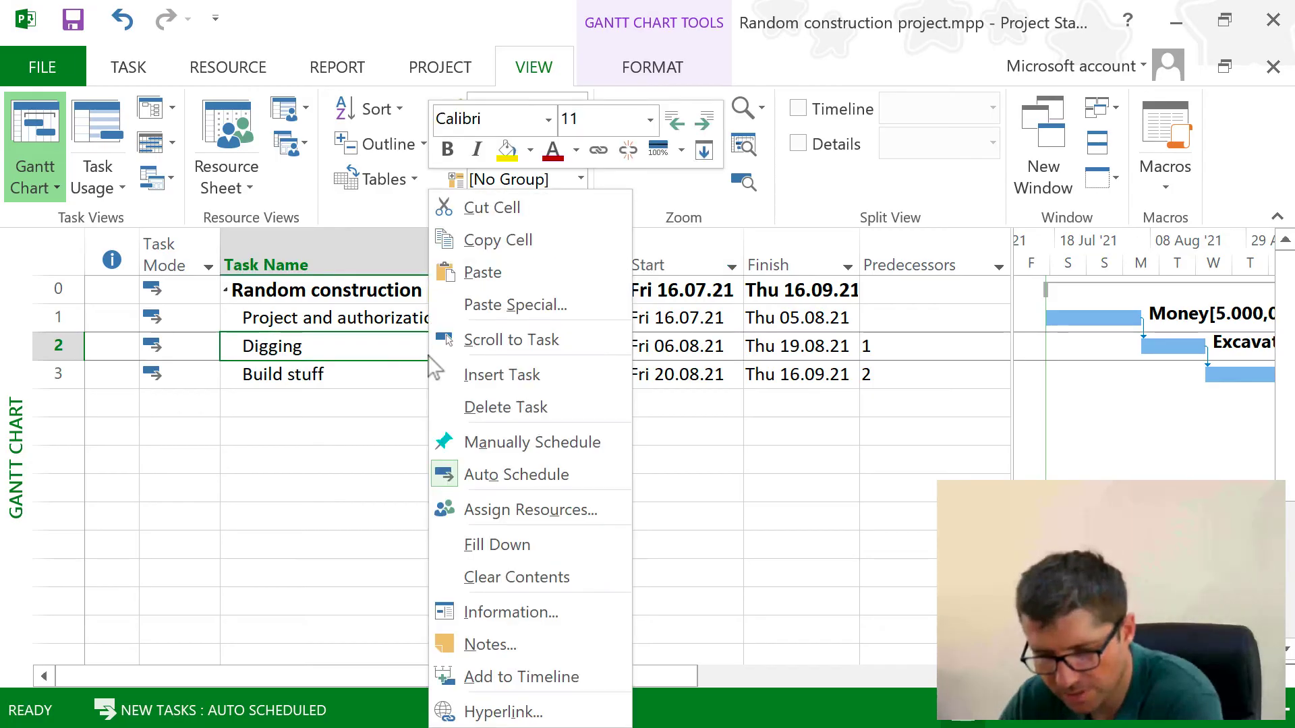
click(585, 510)
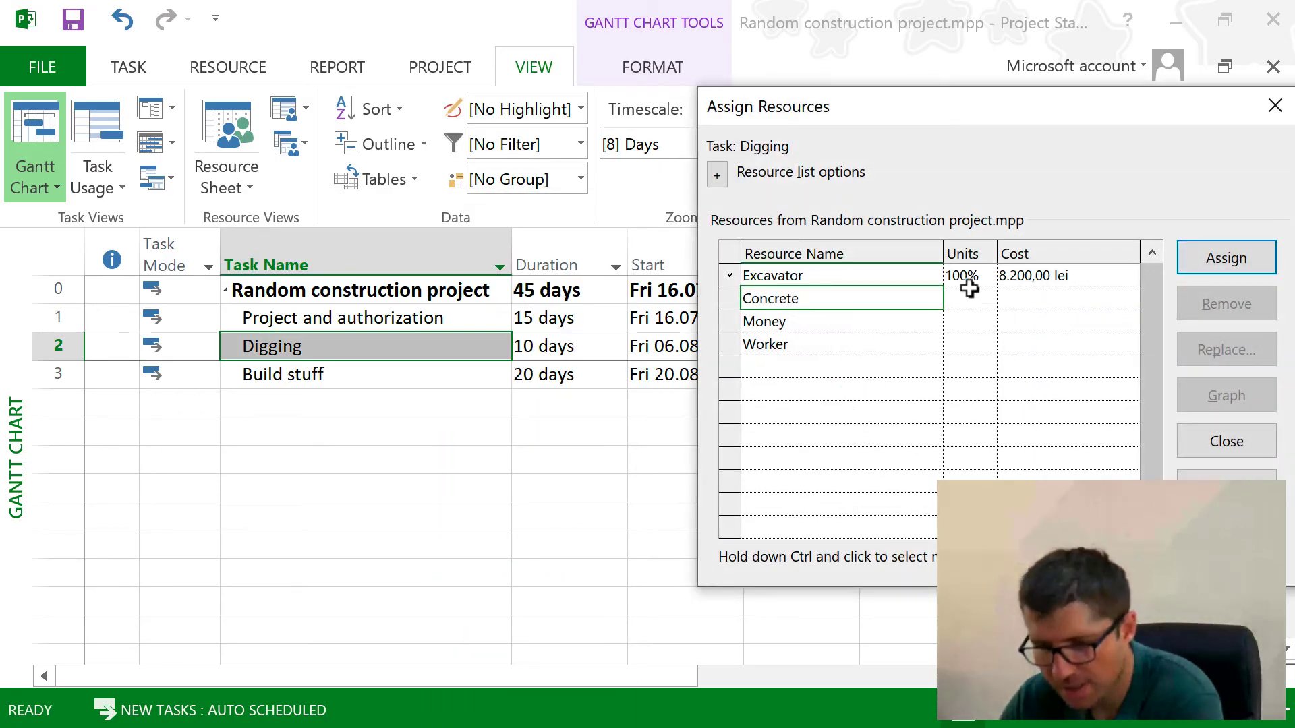
click(971, 276)
text(50)
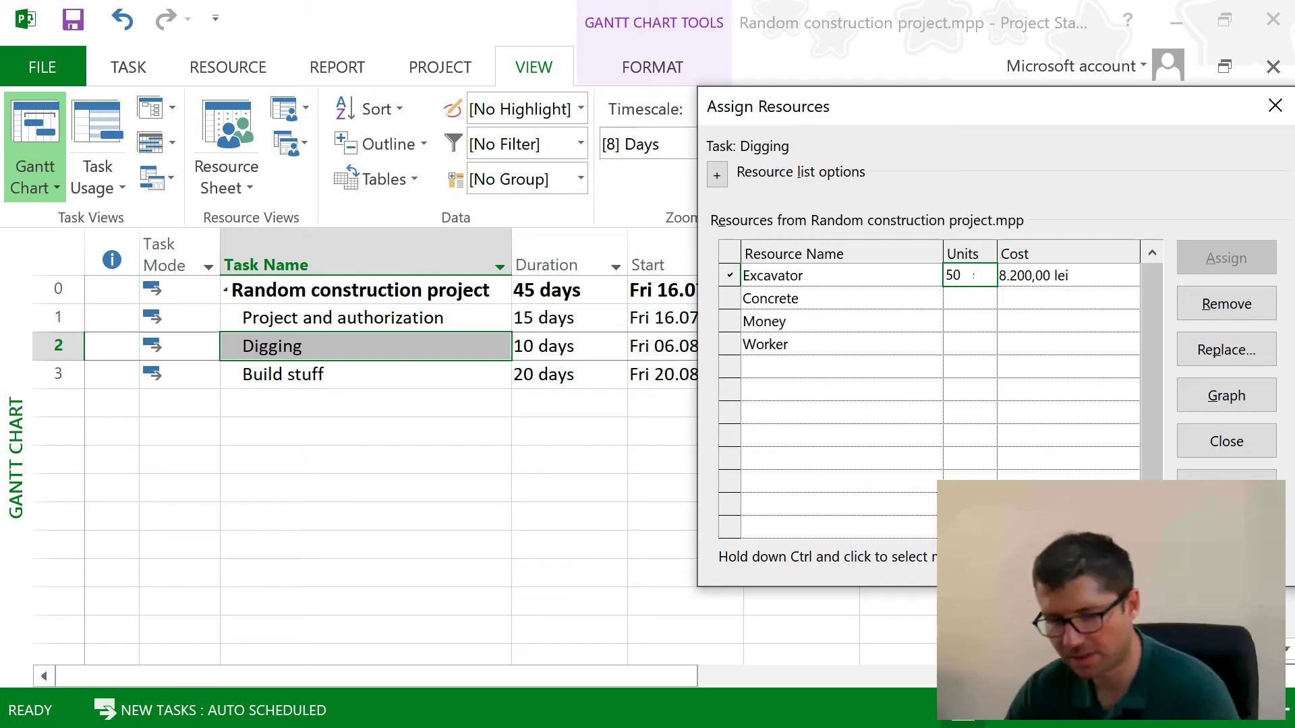
key(Return)
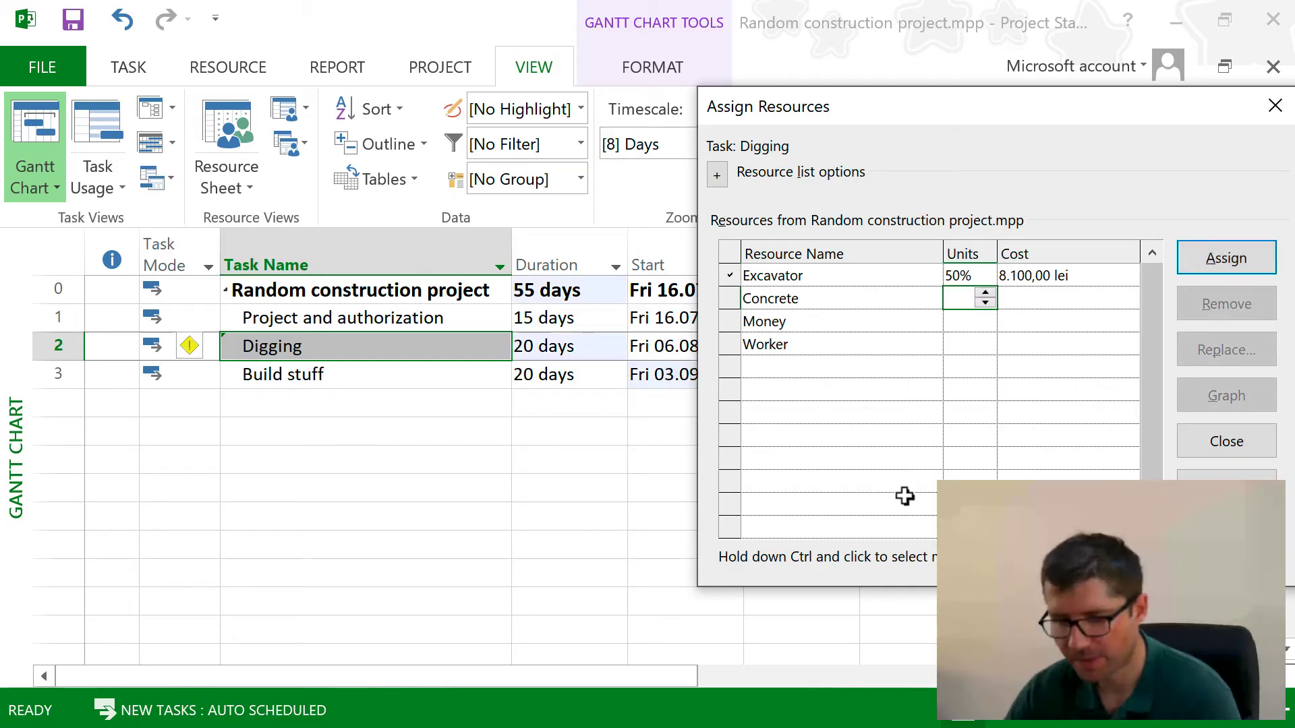
click(1274, 107)
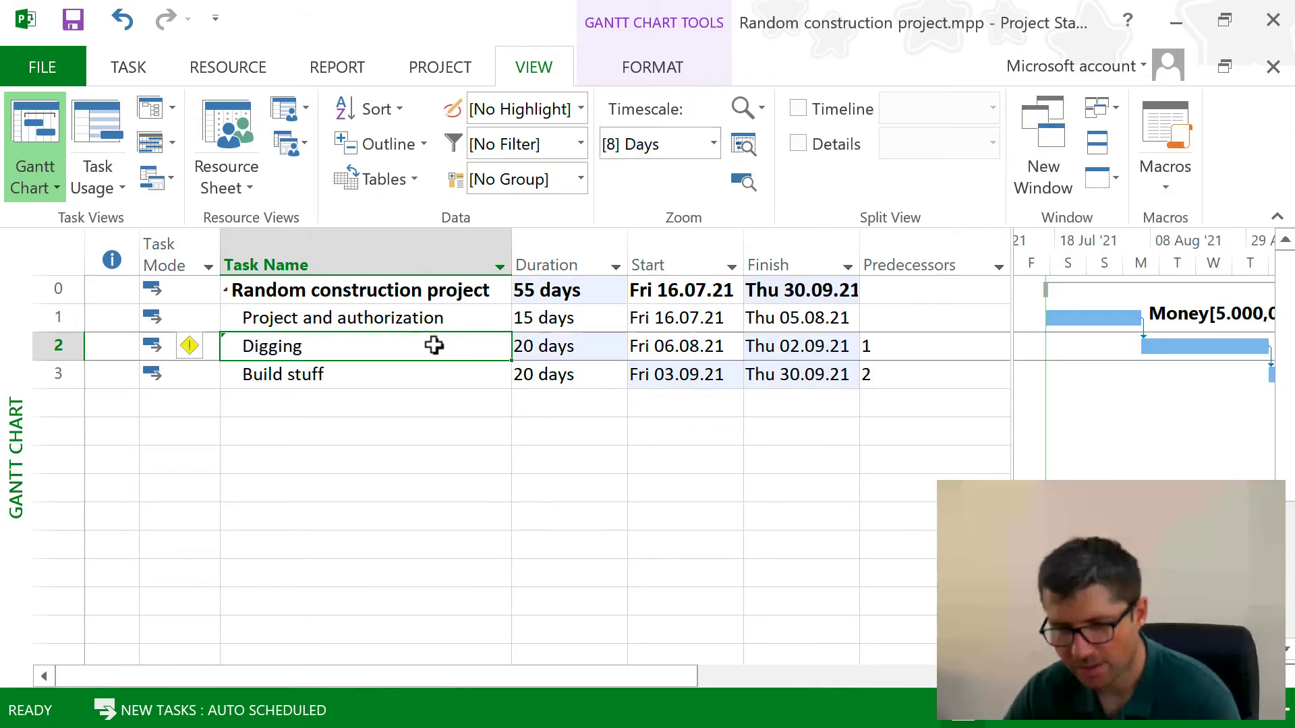
- Examine the Digging task's duration and the choices offered for its changed resource units, keeping the current choice
click(575, 350)
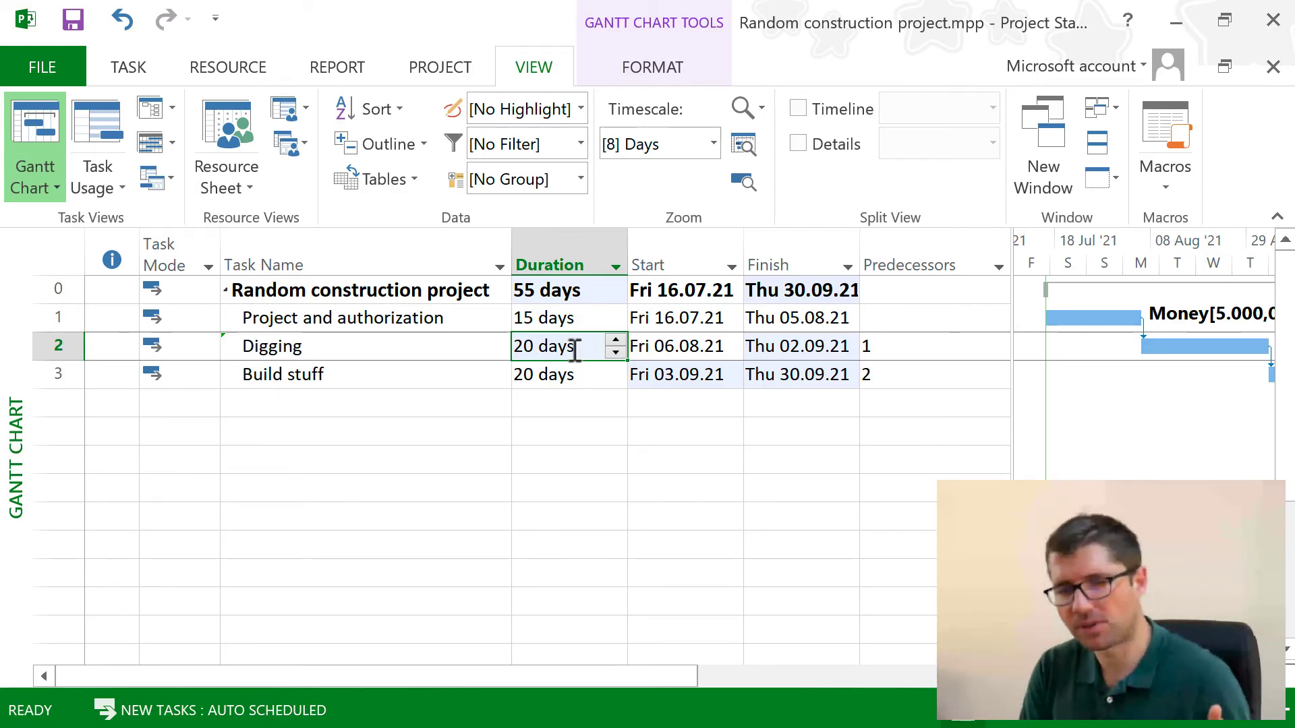
click(365, 347)
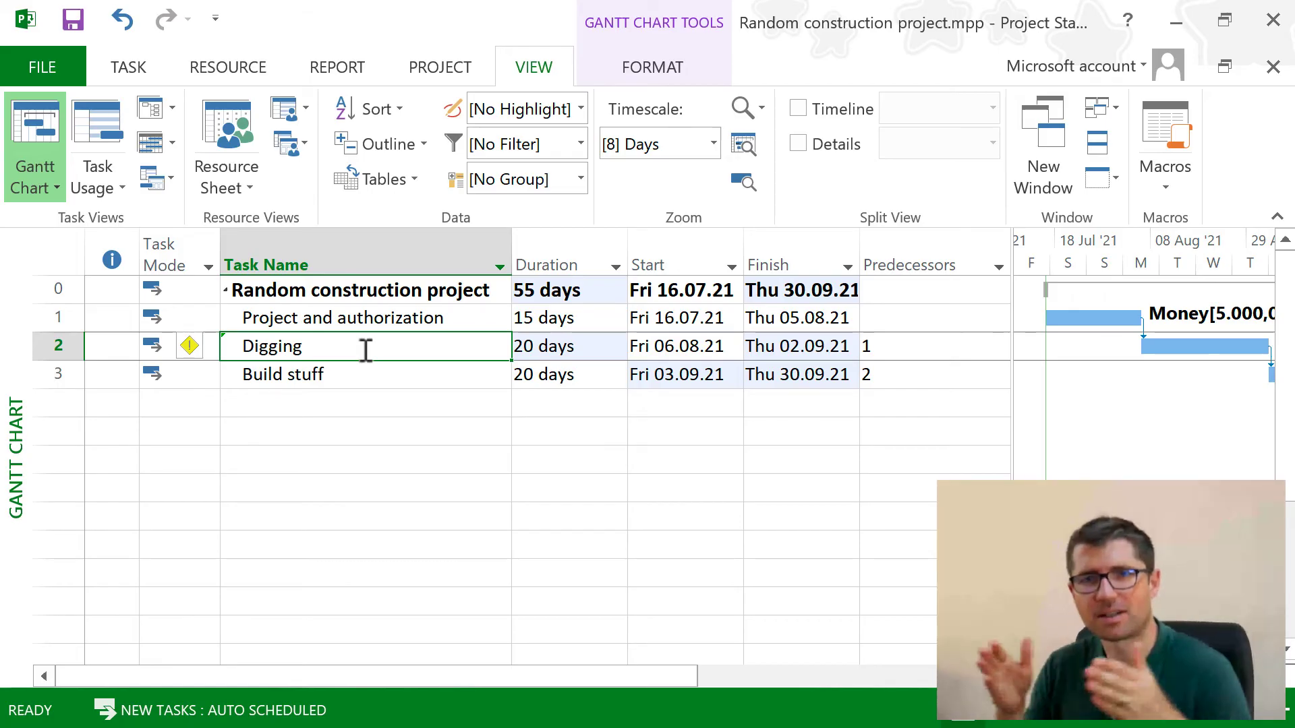
click(194, 350)
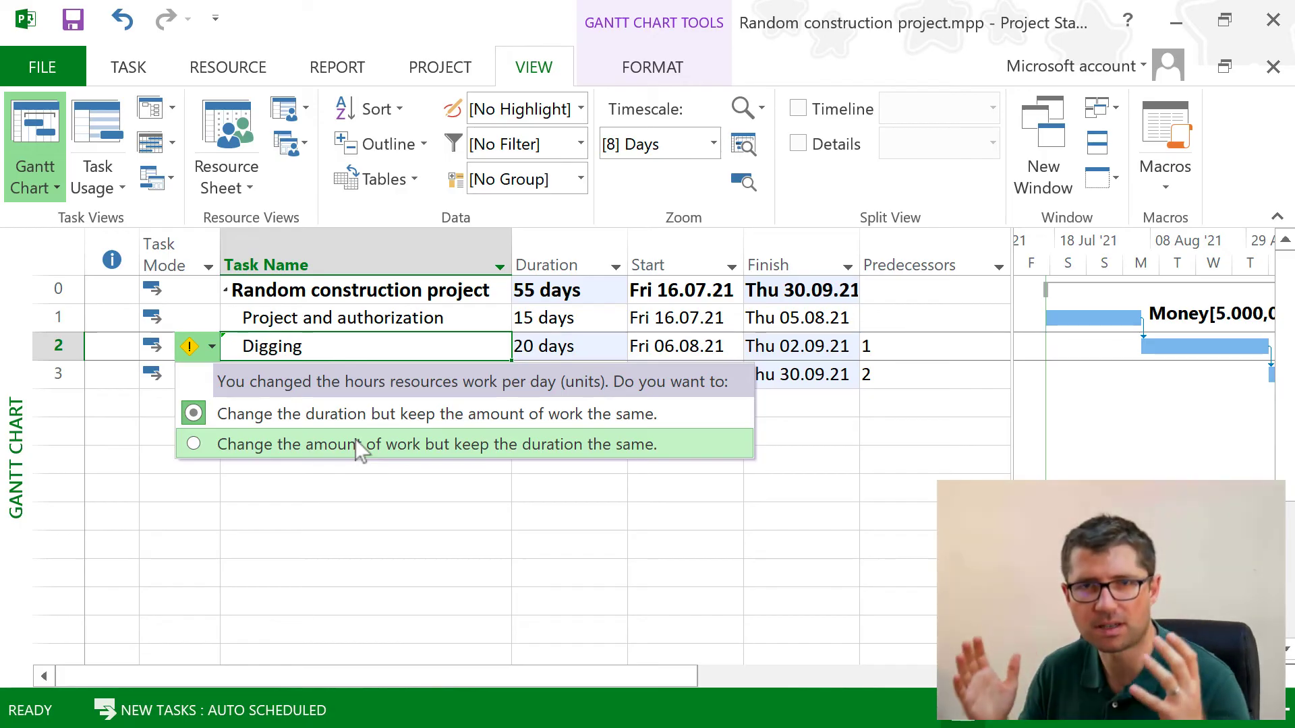
click(847, 432)
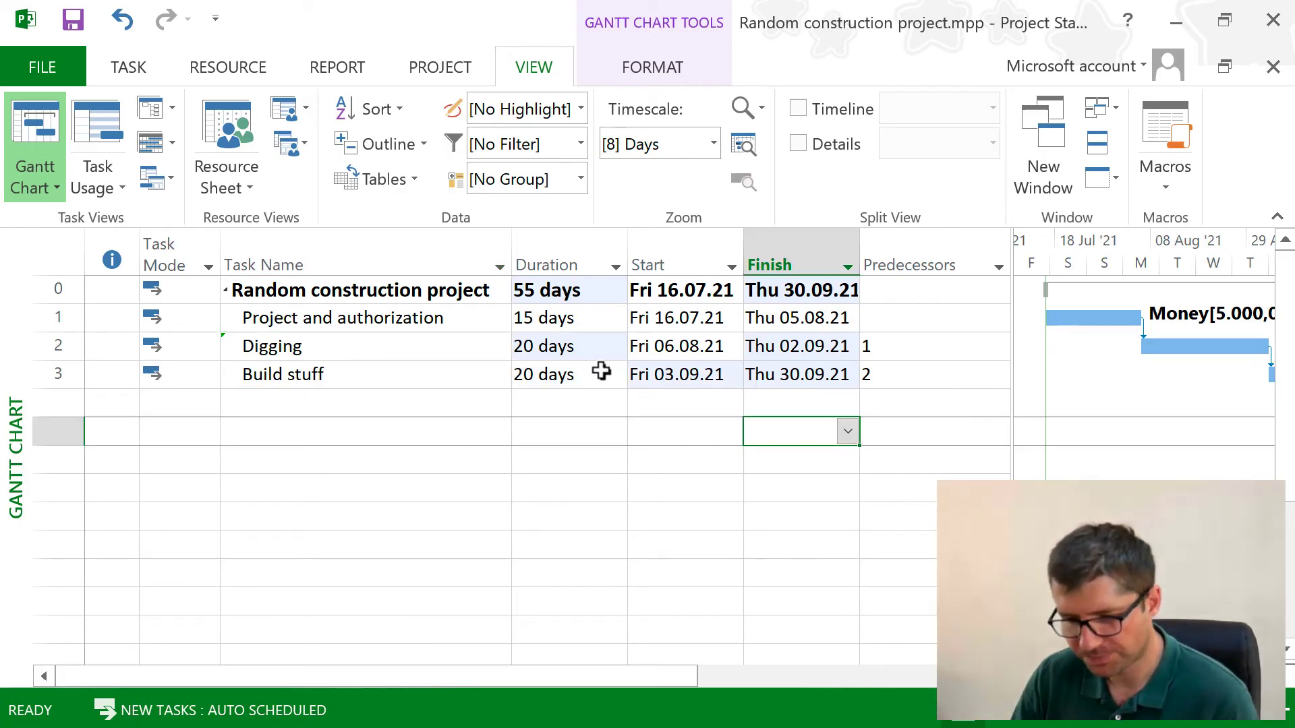
- Assign the Worker resource to the Build stuff task at 600% units
click(373, 385)
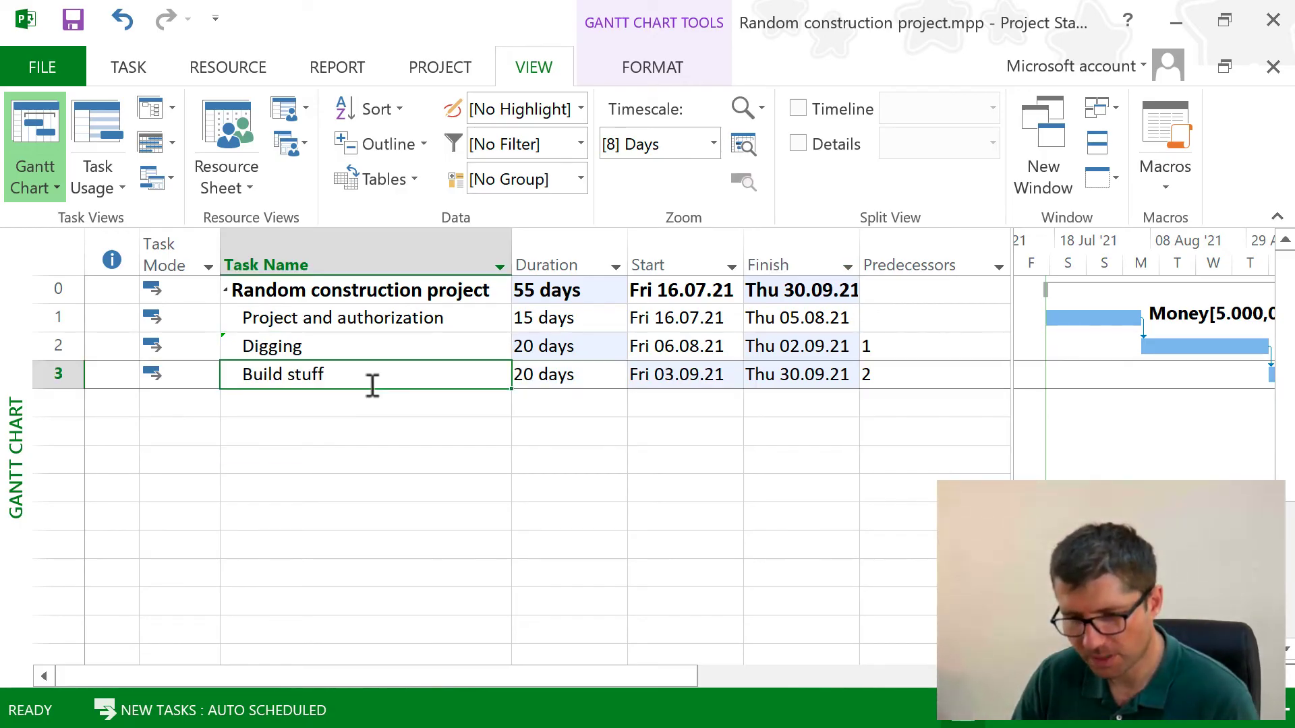
right_click(327, 372)
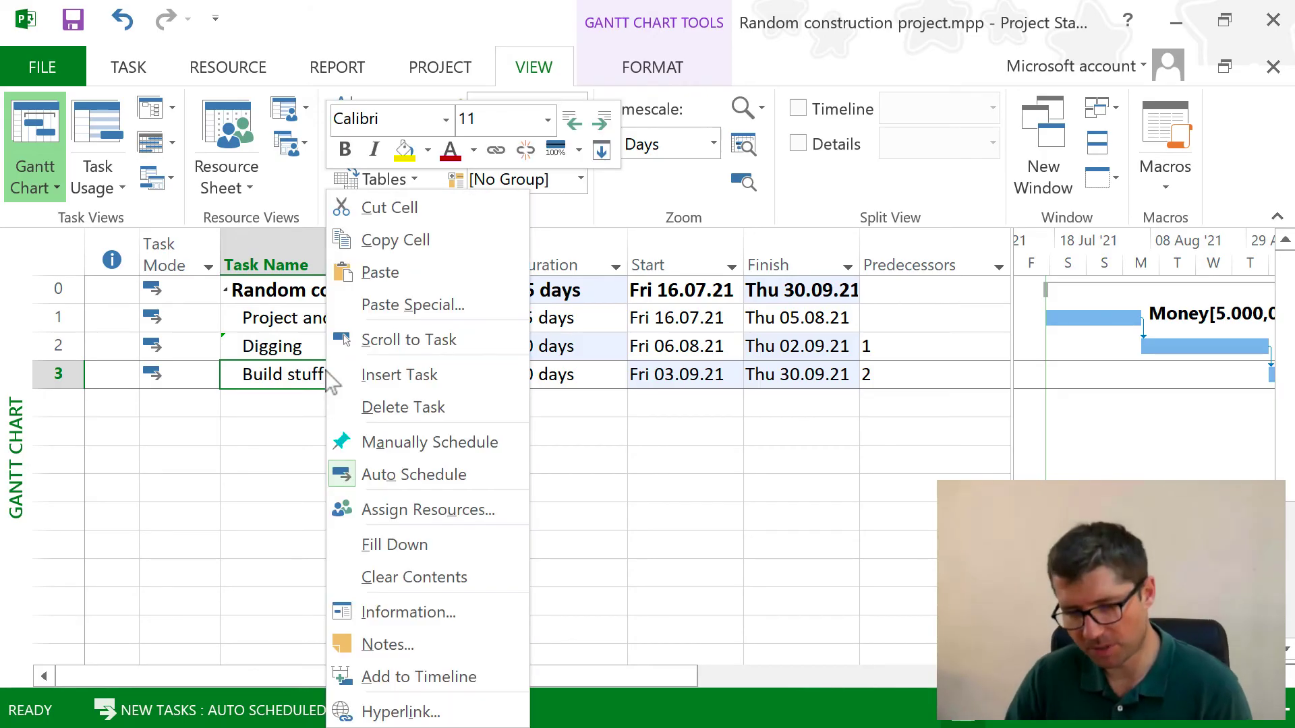
click(482, 513)
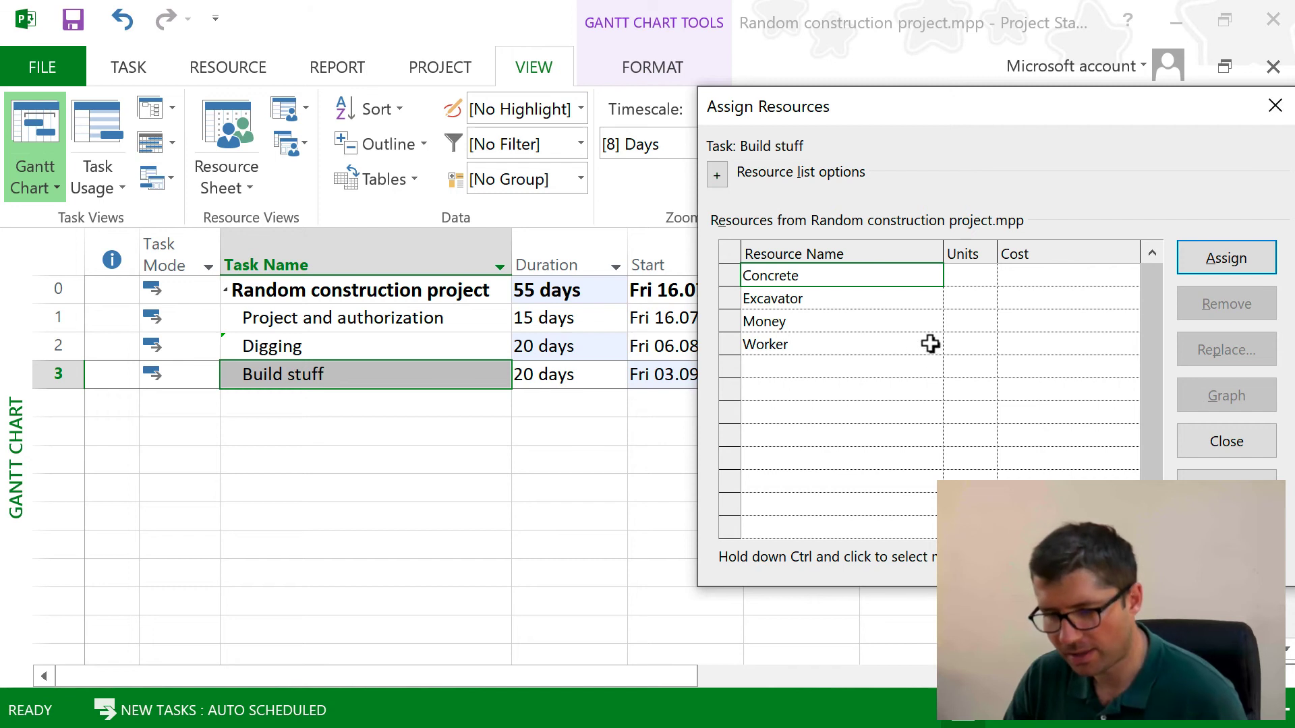
click(978, 343)
text(600)
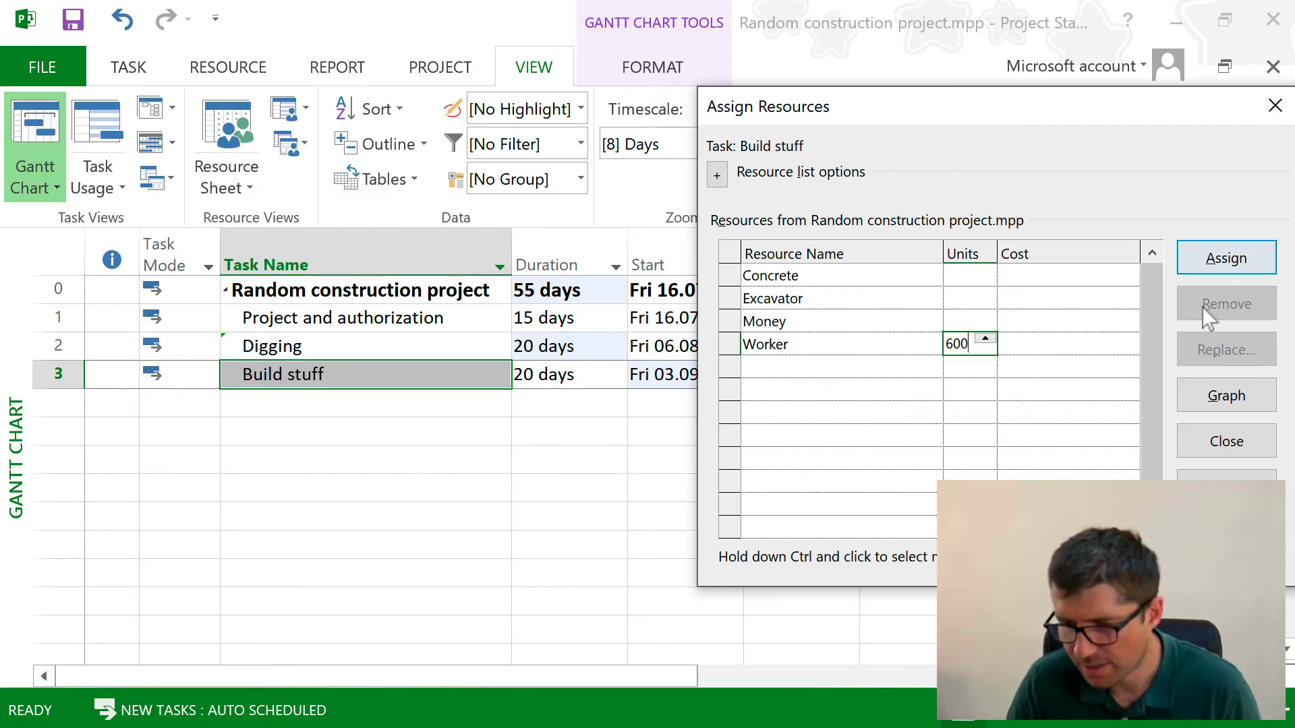
click(1214, 260)
click(1274, 106)
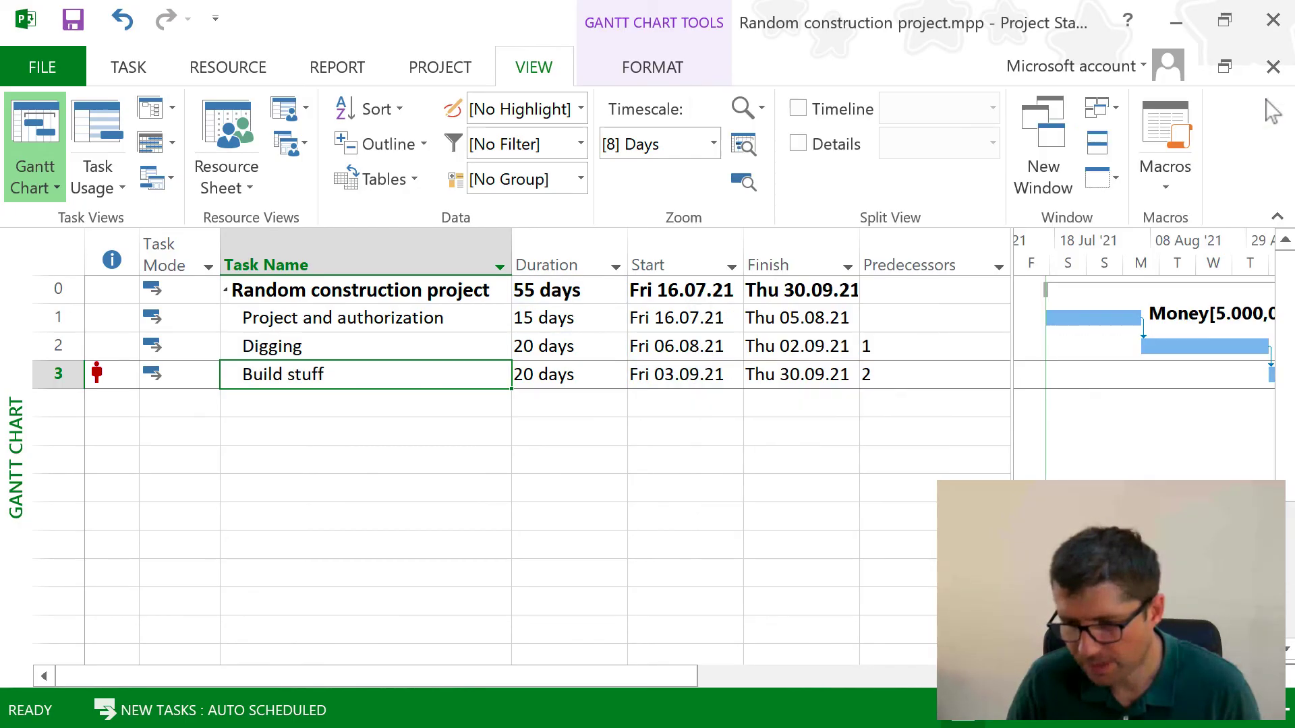
- Compare the Build stuff task's indicator with the Worker's maximum units in the Resource Sheet, and return to the Gantt Chart
mouse_move(95, 368)
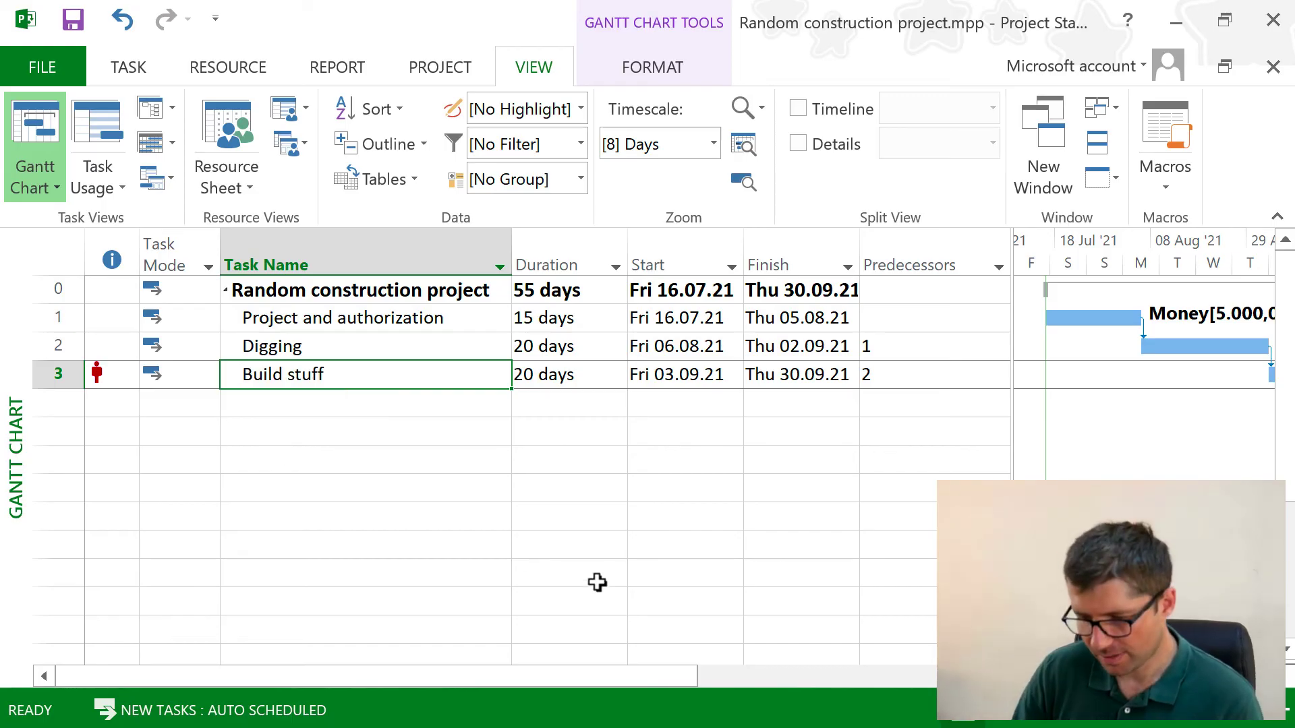
click(227, 148)
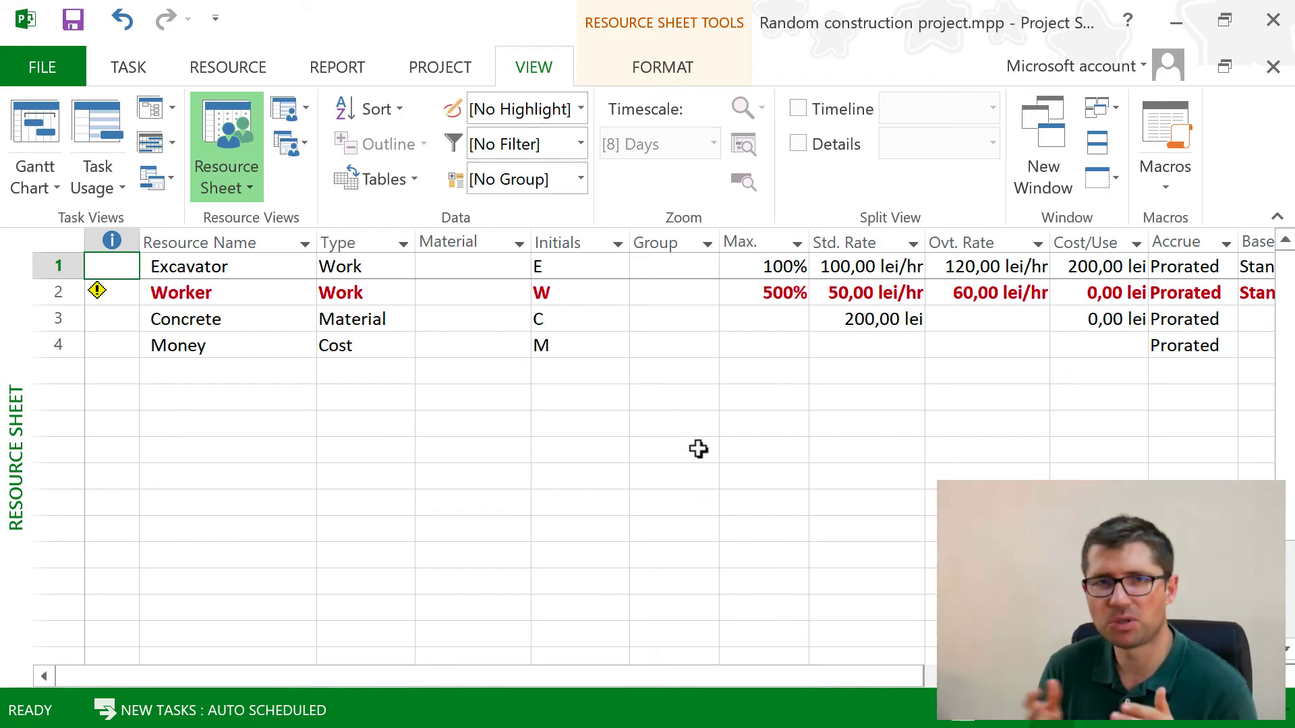
click(958, 716)
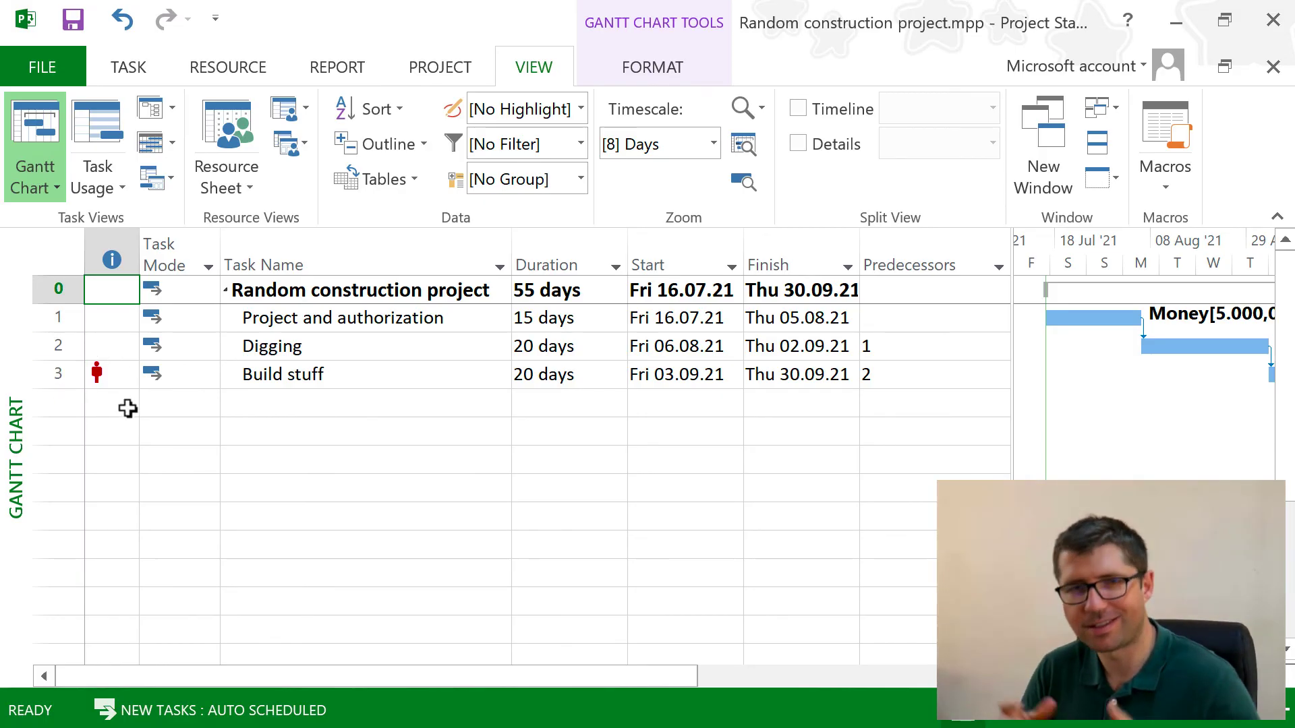
click(652, 67)
mouse_move(1208, 347)
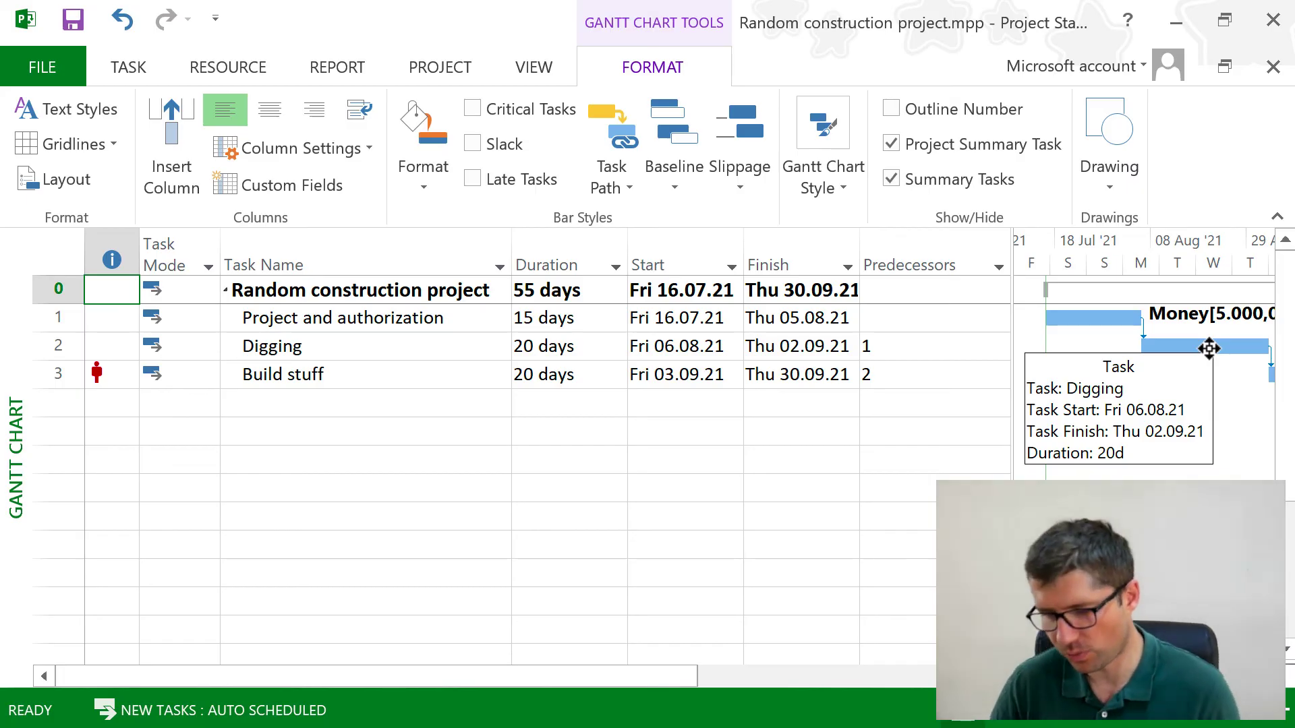
click(1177, 710)
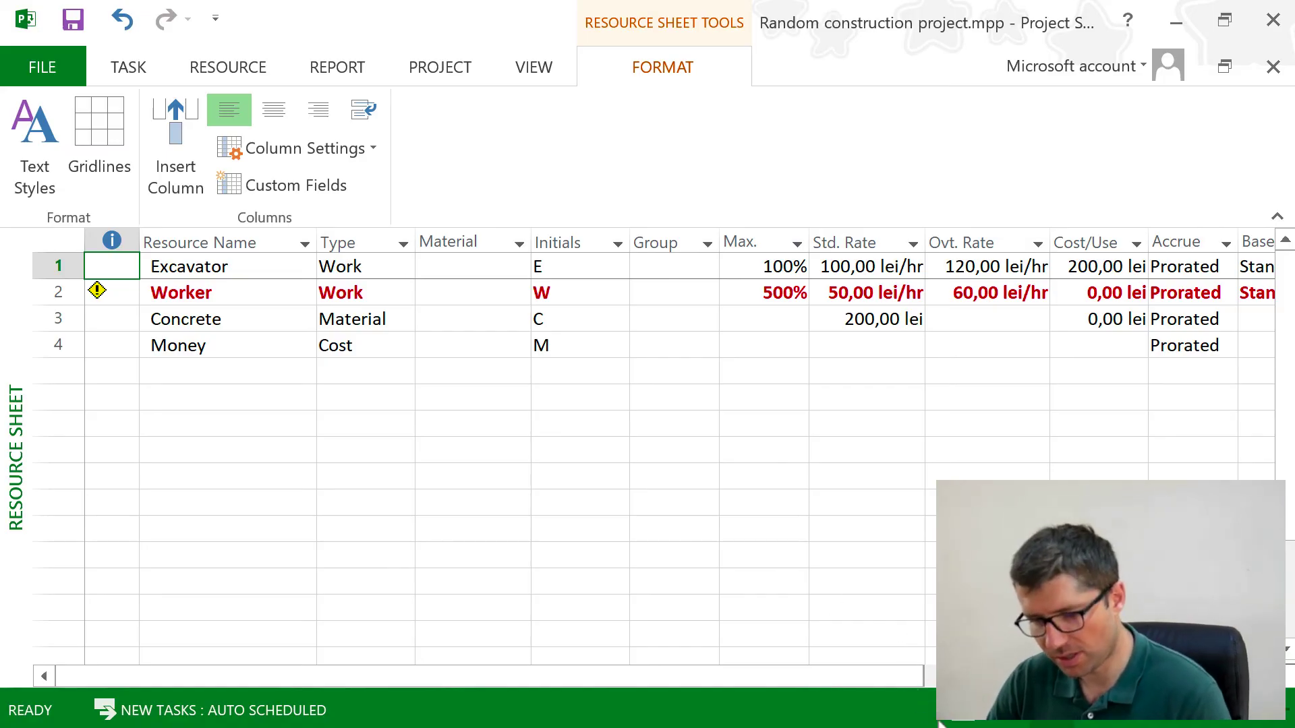
click(962, 721)
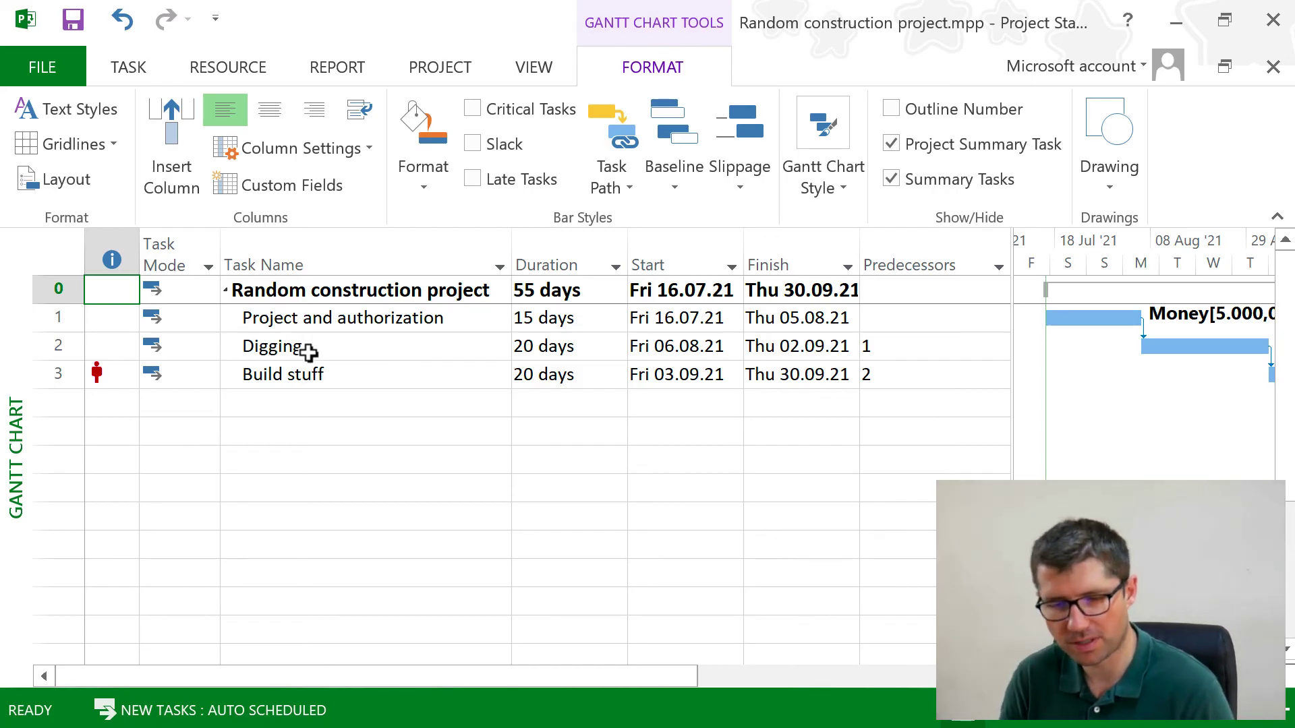
- Open the Project Overview dashboard report and look through its completion, milestone and late-task sections
click(330, 71)
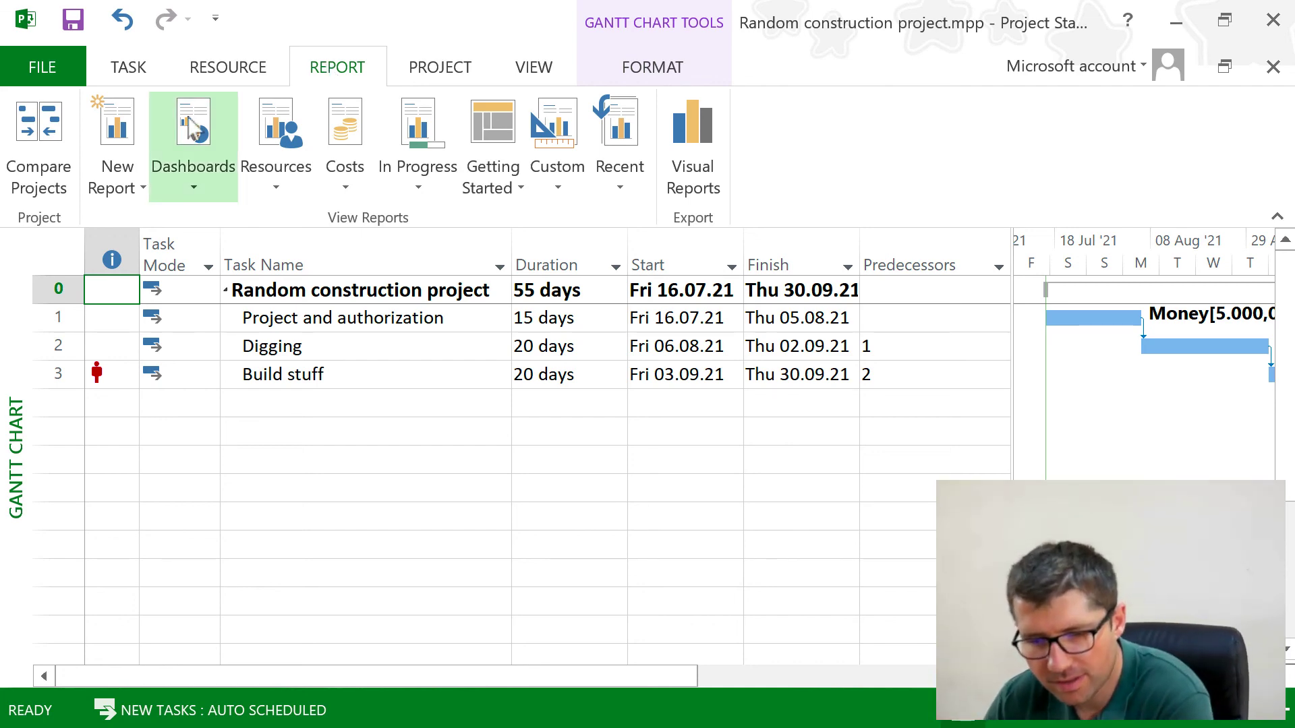
click(193, 148)
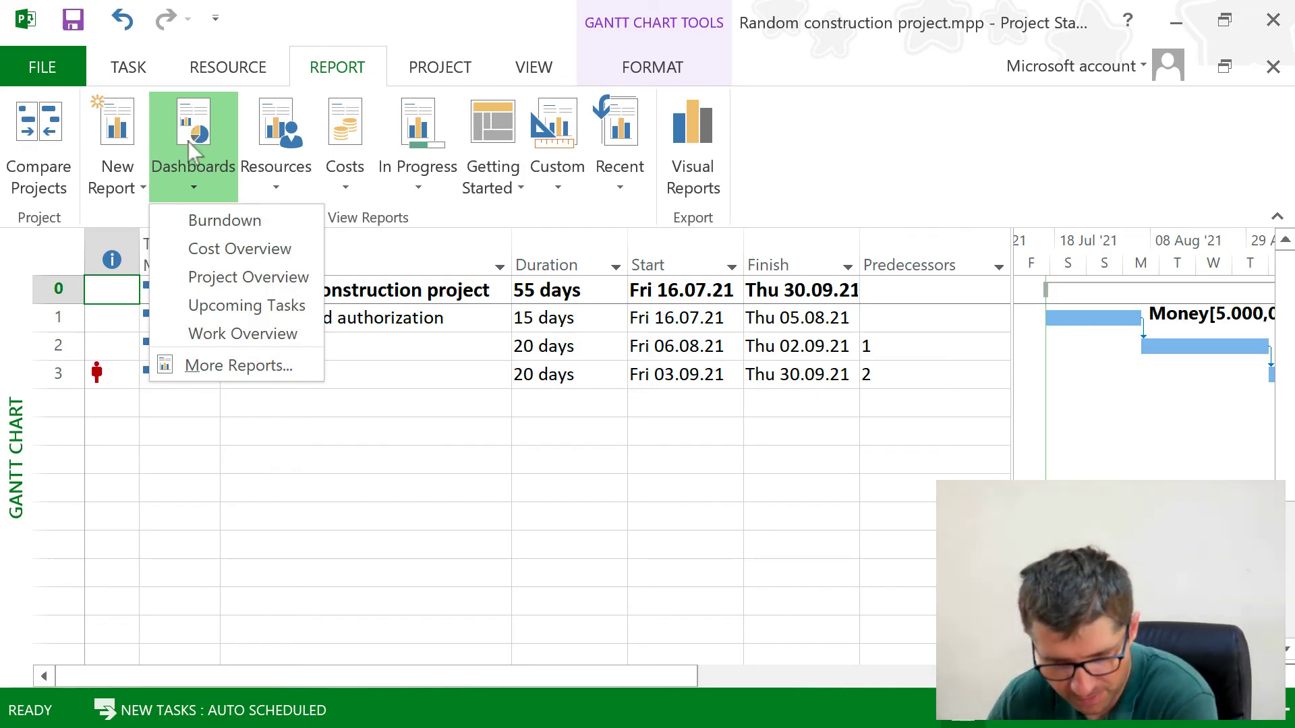
click(224, 278)
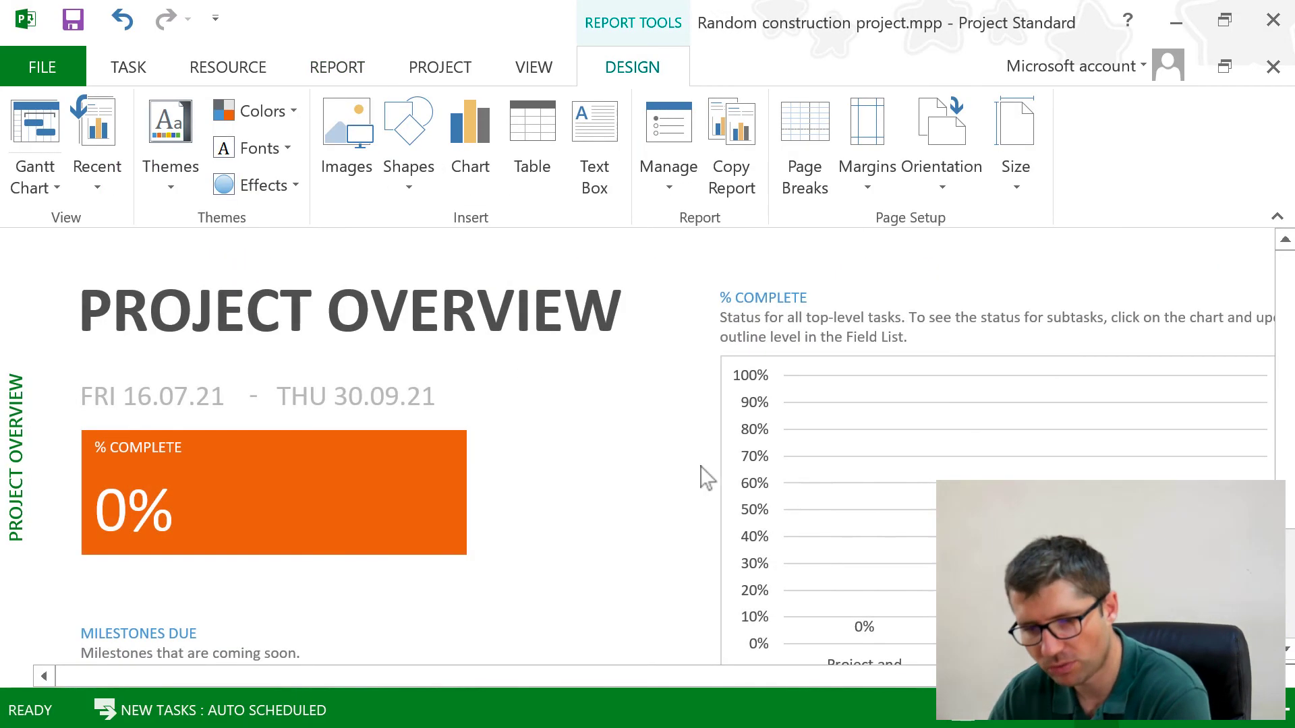
scroll(701, 478, down, 3)
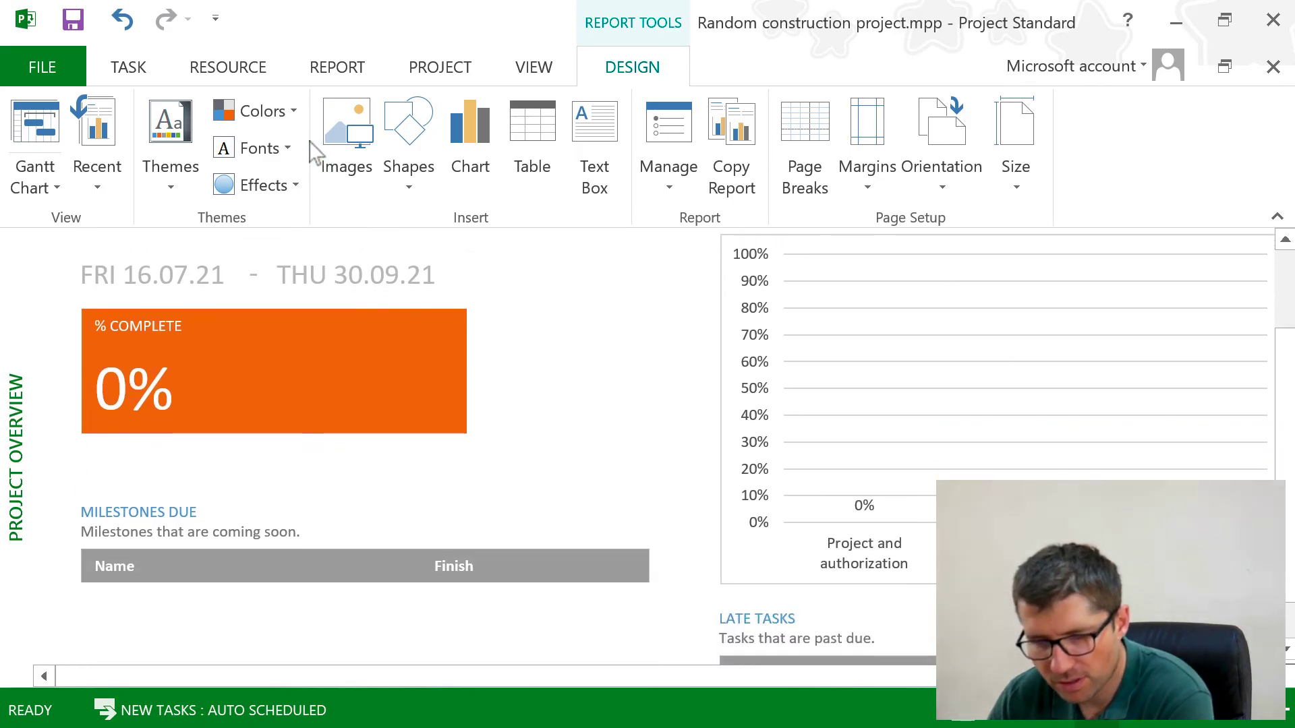
- Open the Cost Overview dashboard report and review the project's cost and remaining cost
click(312, 76)
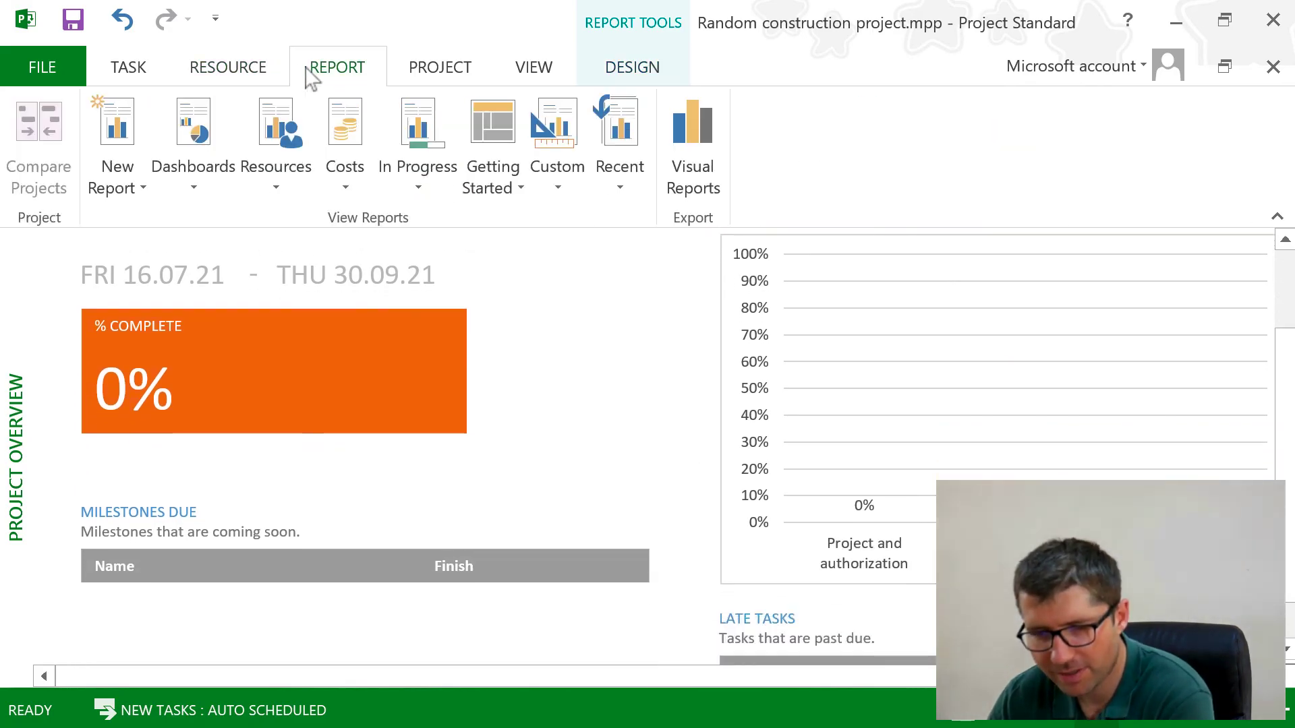
click(164, 131)
click(216, 250)
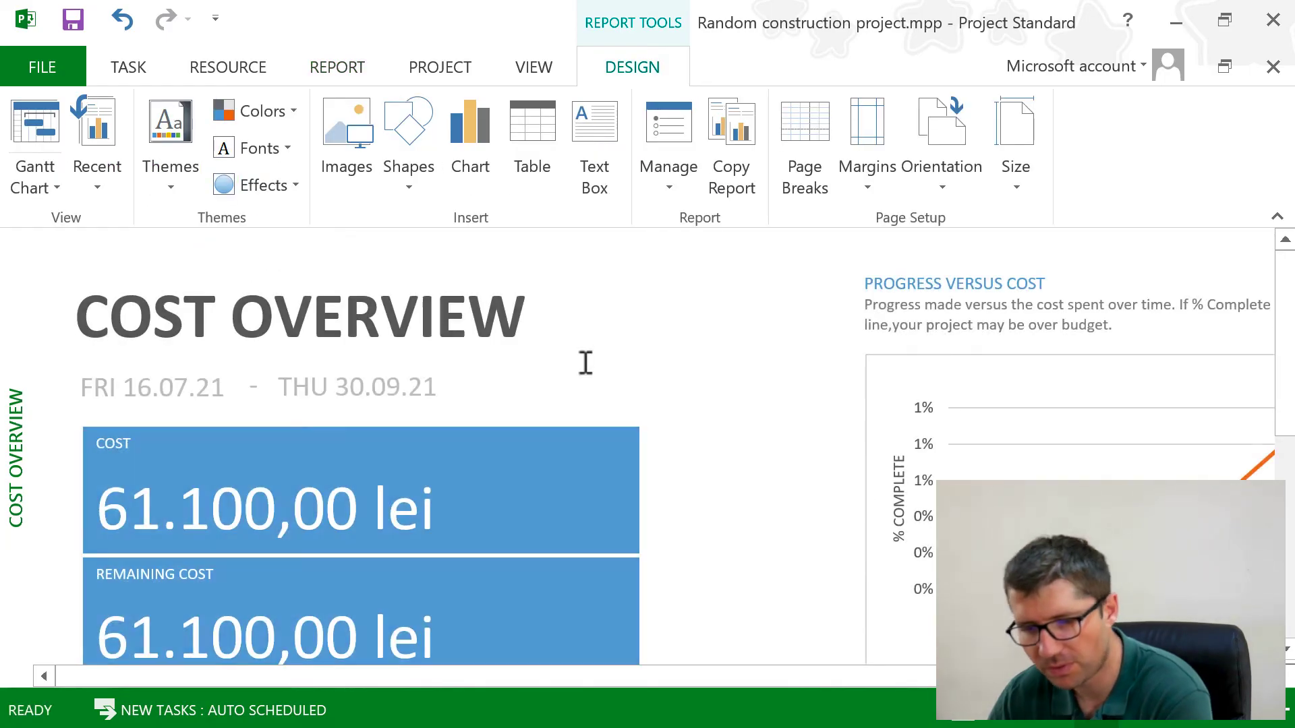
scroll(688, 528, down, 1)
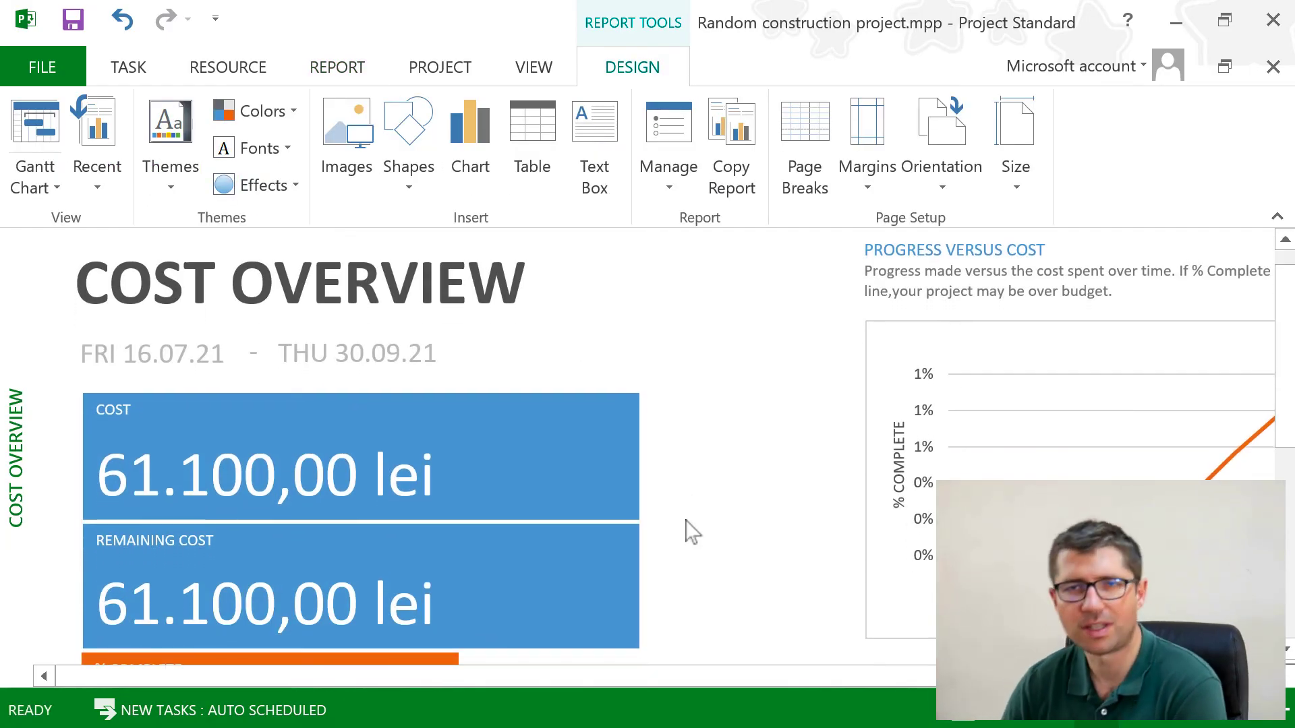